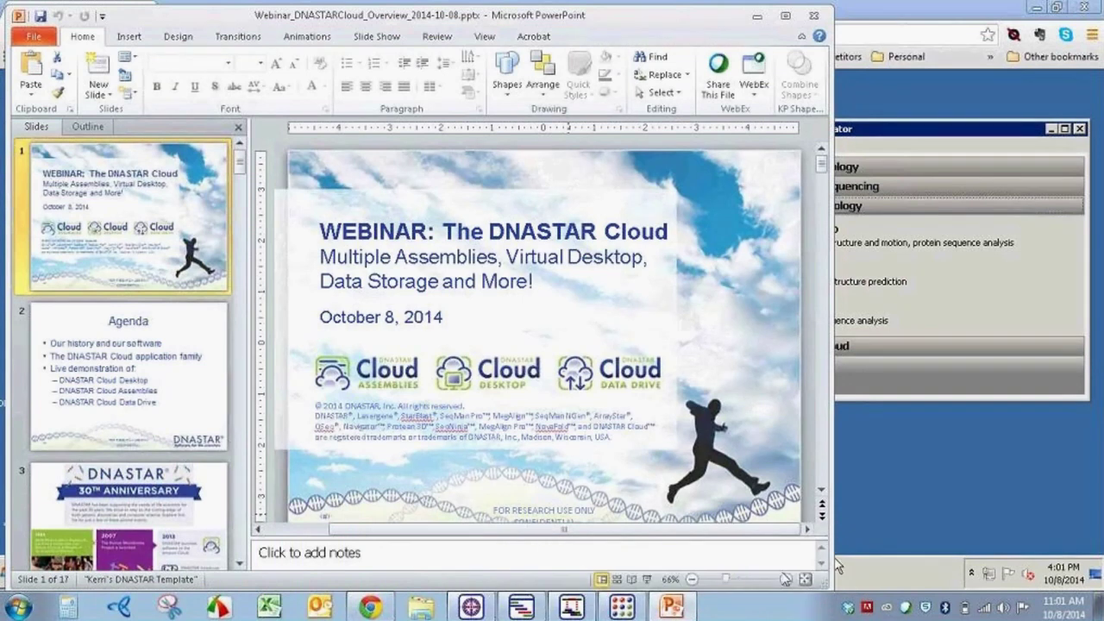
click(647, 580)
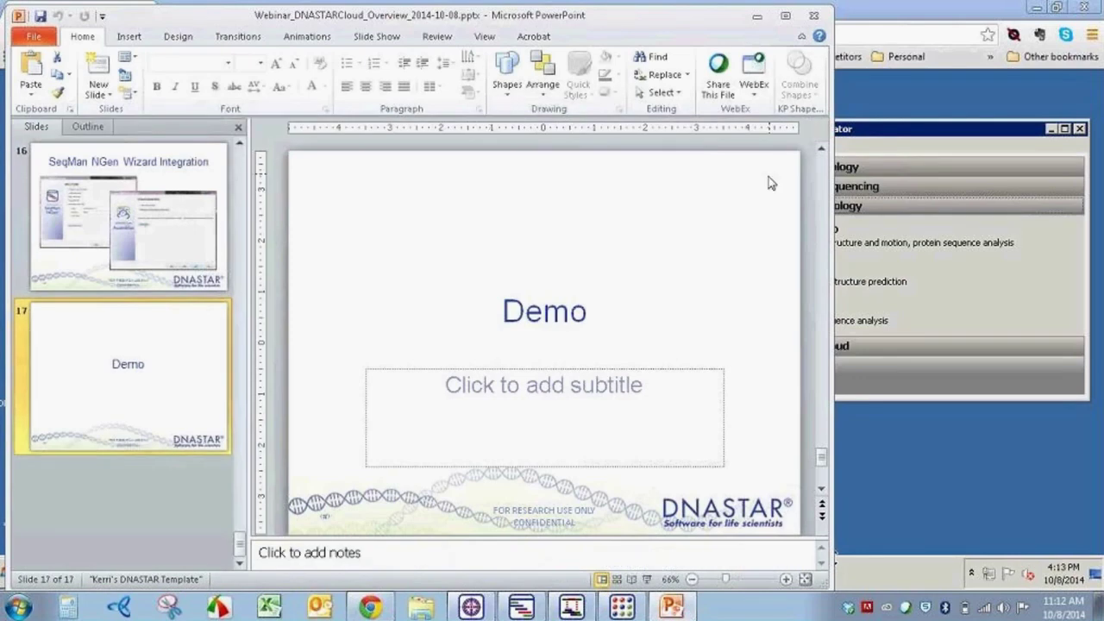
- Close the webinar PowerPoint presentation to reveal the DNASTAR cloud desktop in Chrome
click(814, 16)
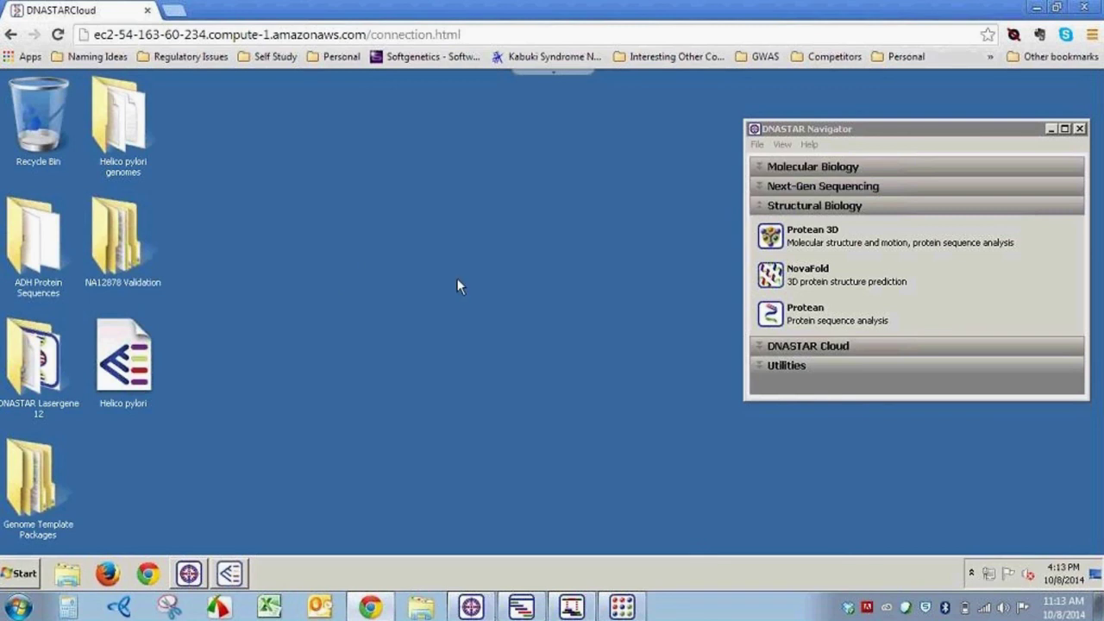
- In Navigator, expand the Next-Gen Sequencing, DNASTAR Cloud and Molecular Biology application groups
click(823, 136)
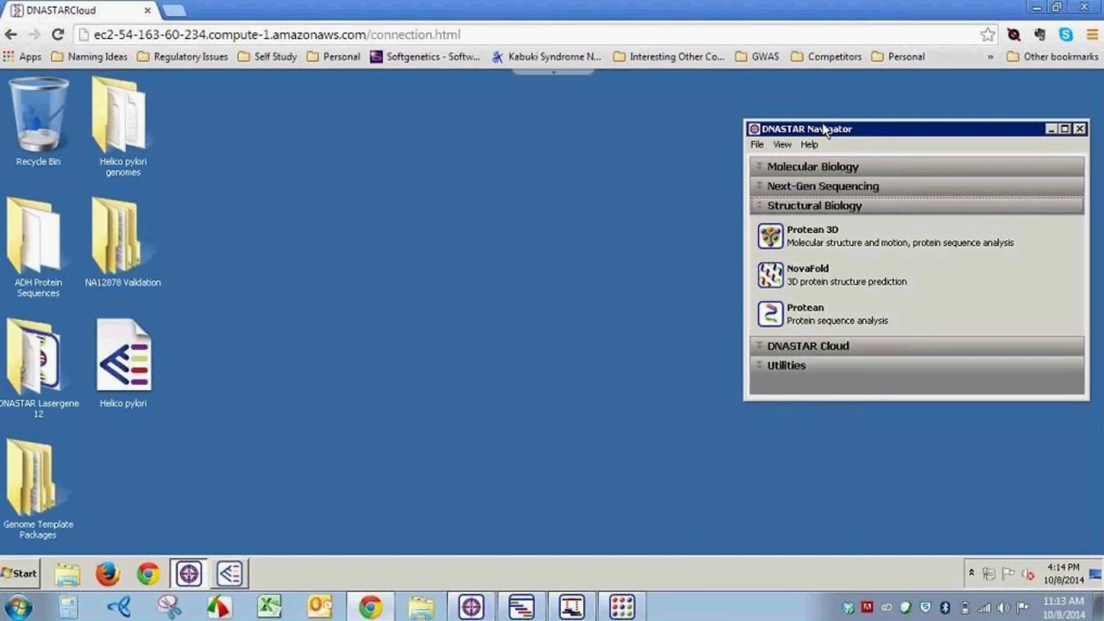
click(876, 184)
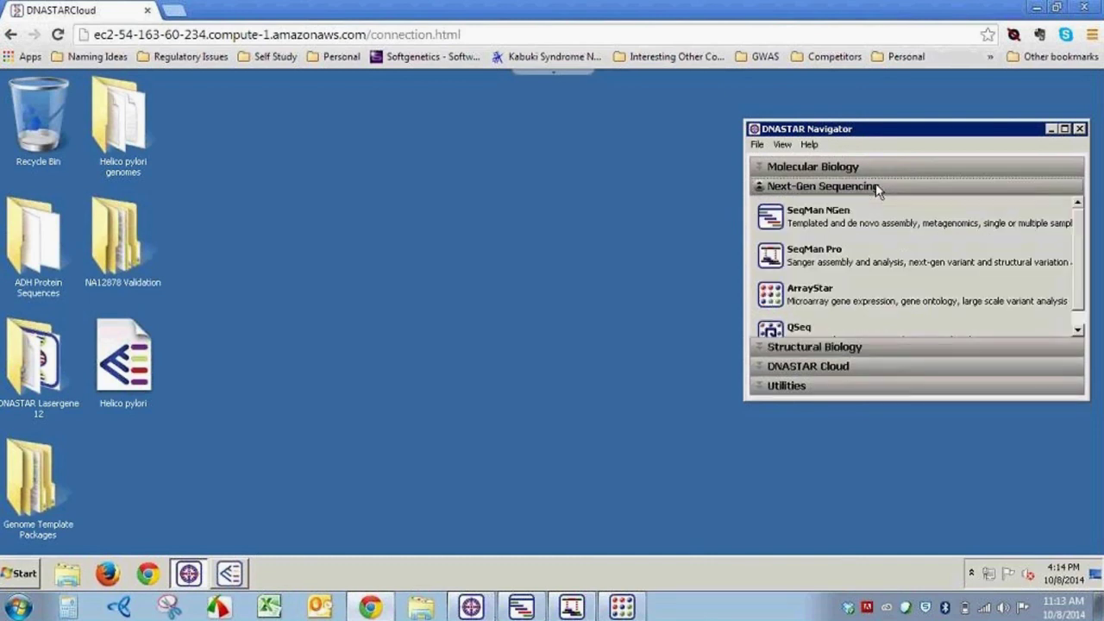
click(880, 367)
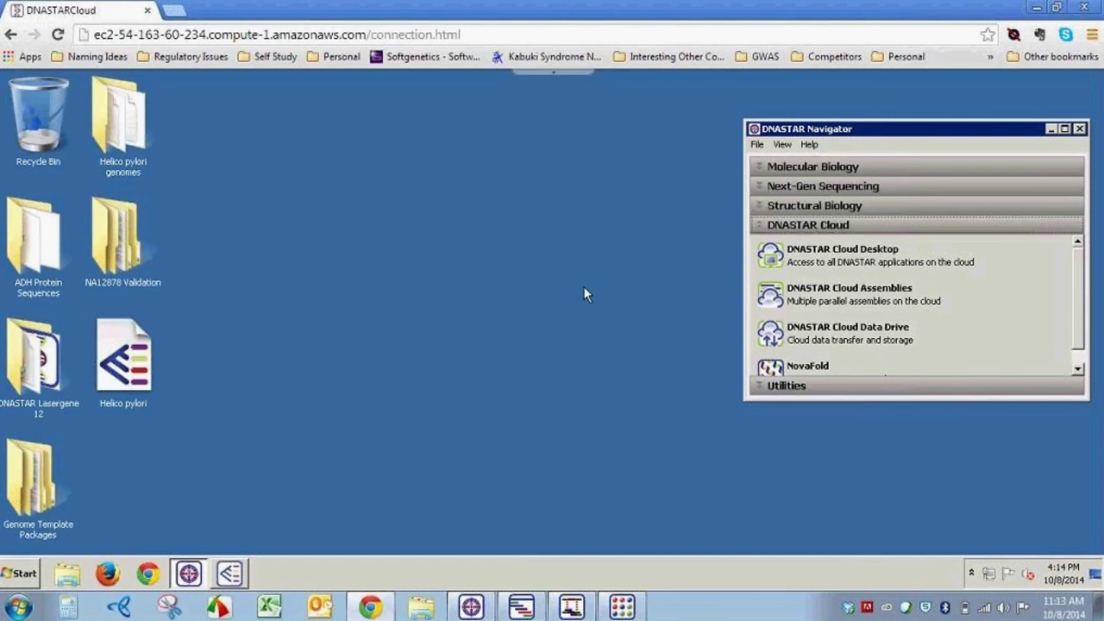
click(782, 166)
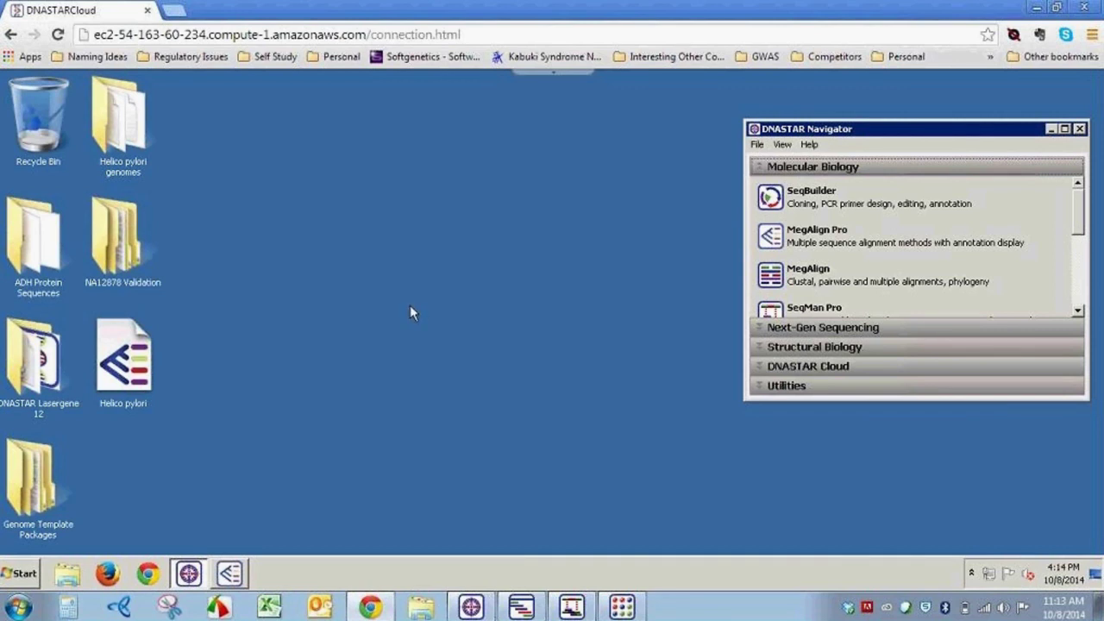
- Restore MegAlign Pro and add all five ADH sequence files, adh1_human onward, to Untitled2.msa
click(239, 577)
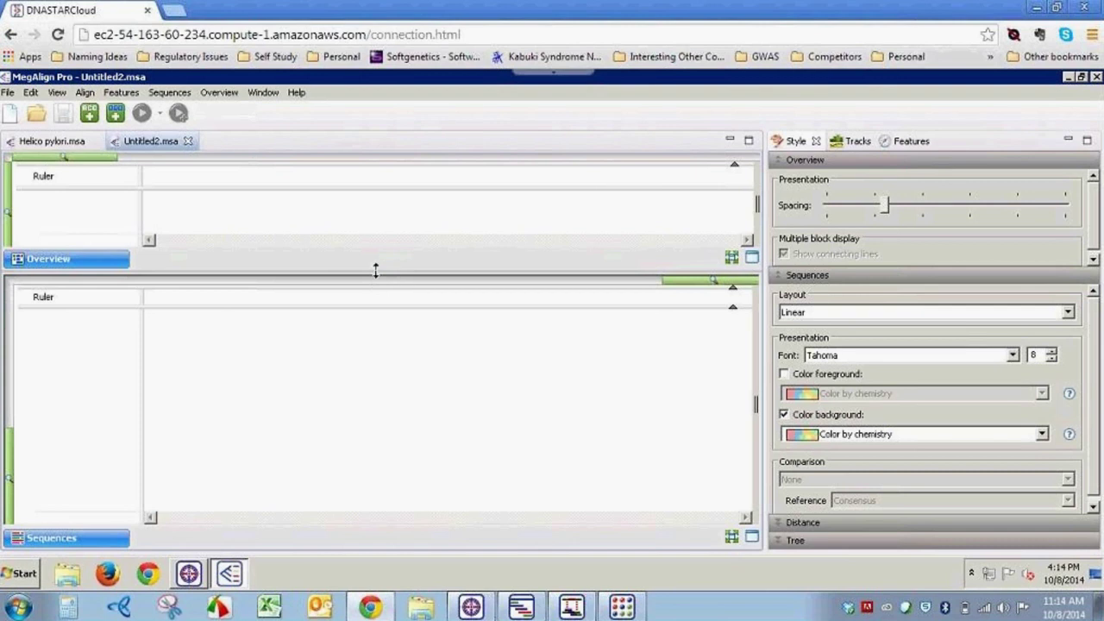
drag(374, 278, 371, 349)
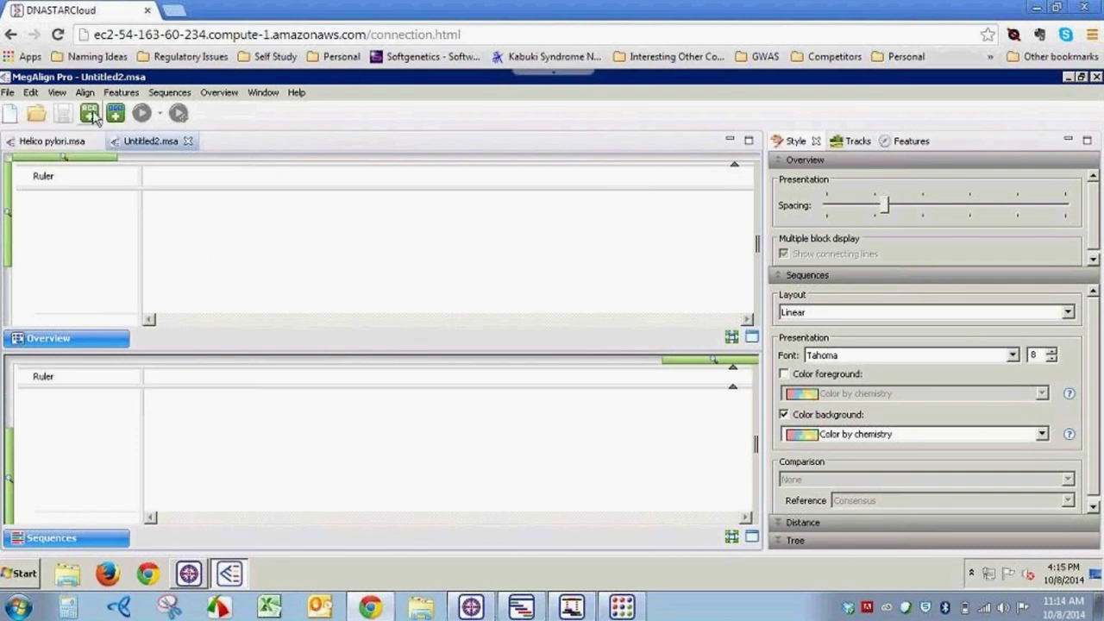
click(92, 114)
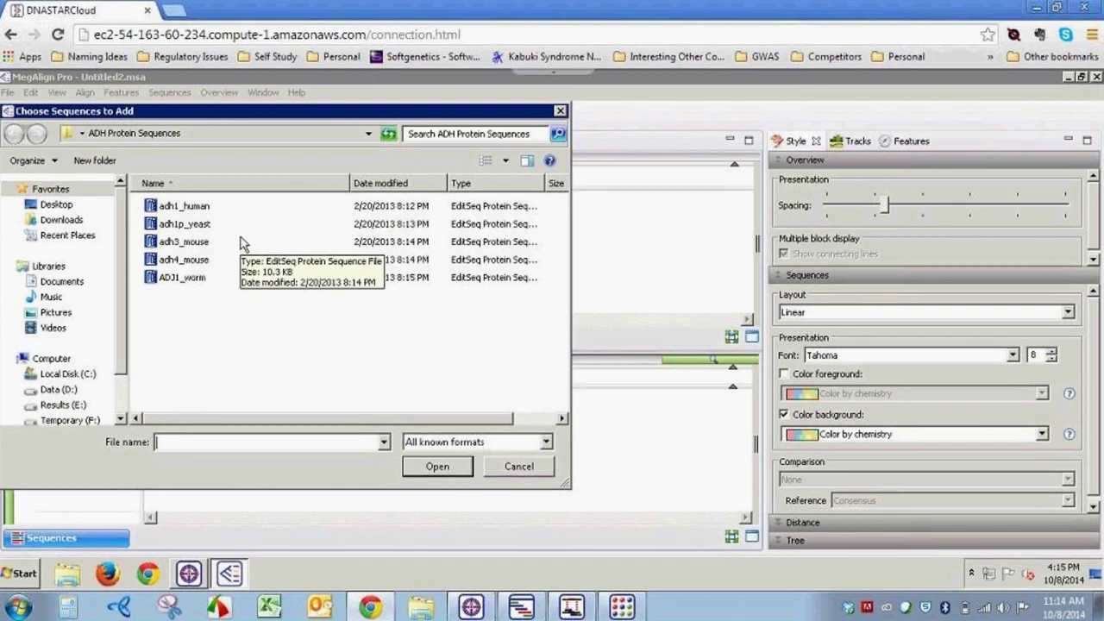
click(212, 211)
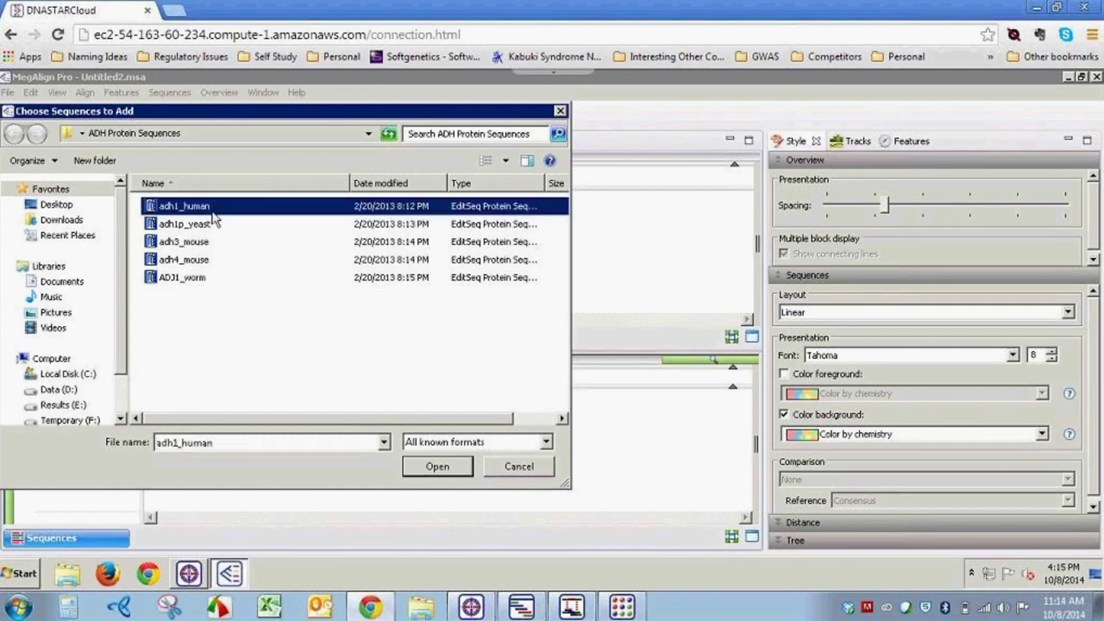
shift+click(188, 279)
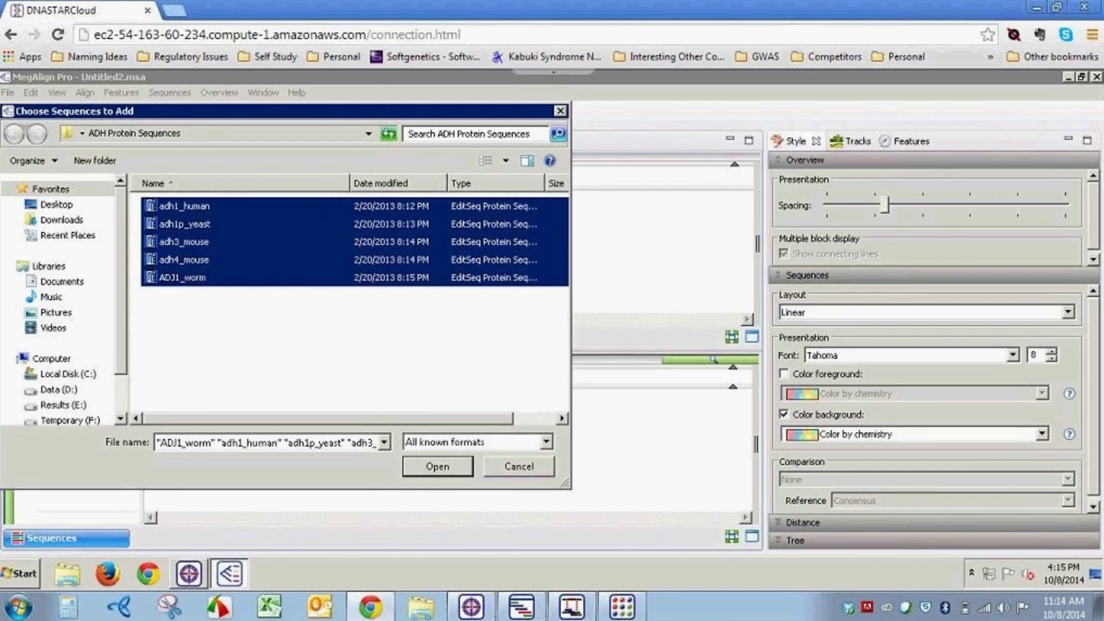
click(435, 467)
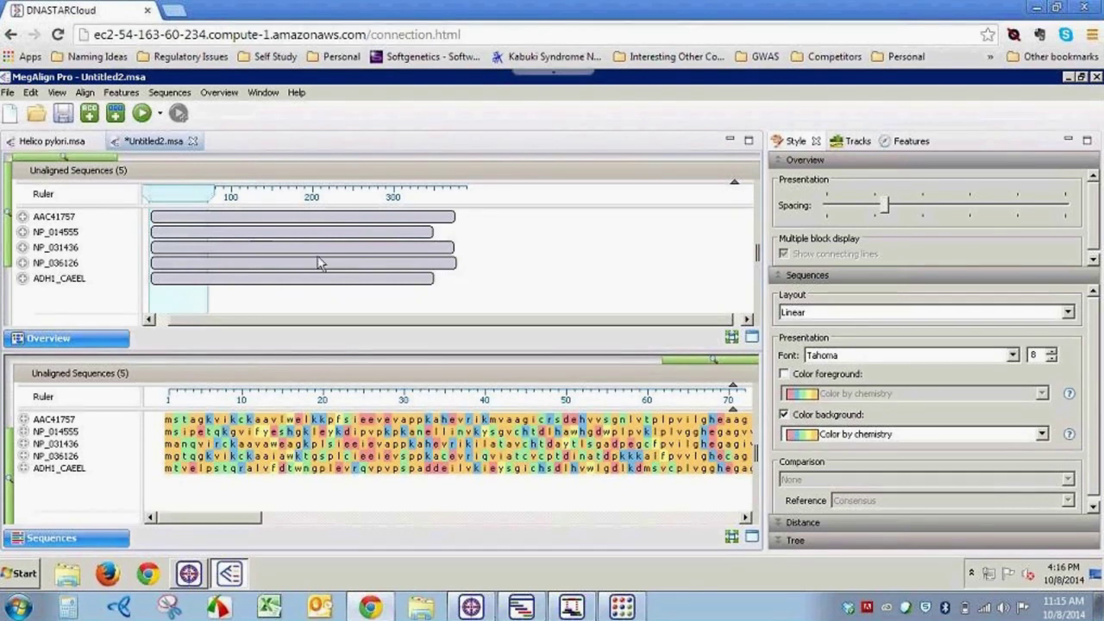
click(87, 93)
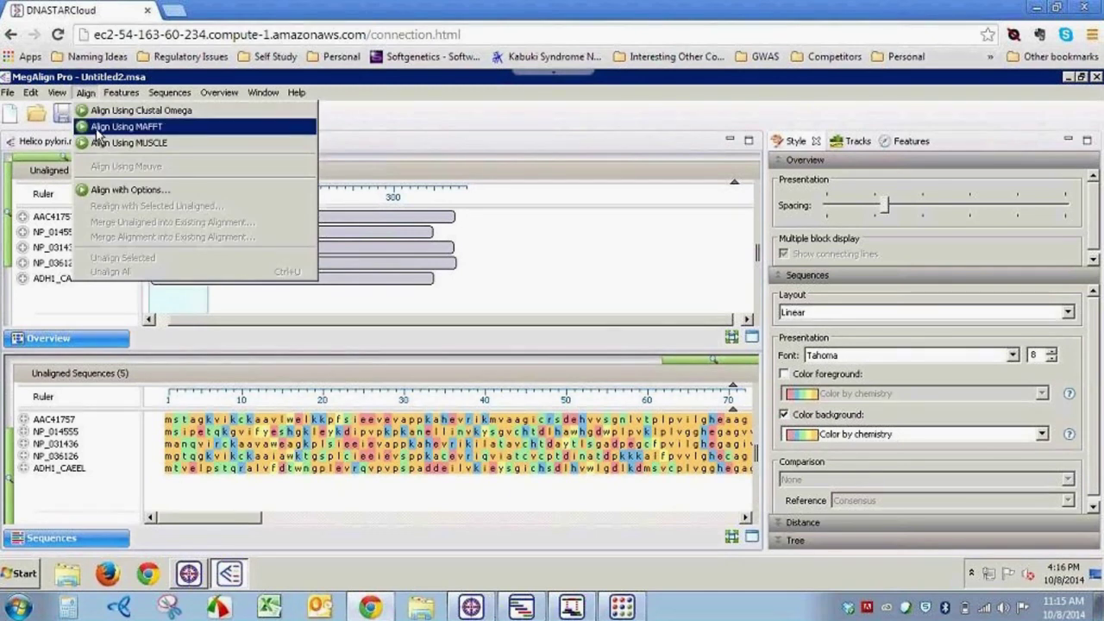
- Align the five ADH sequences with MAFFT and stretch the overview to inspect consensus and logo
click(97, 130)
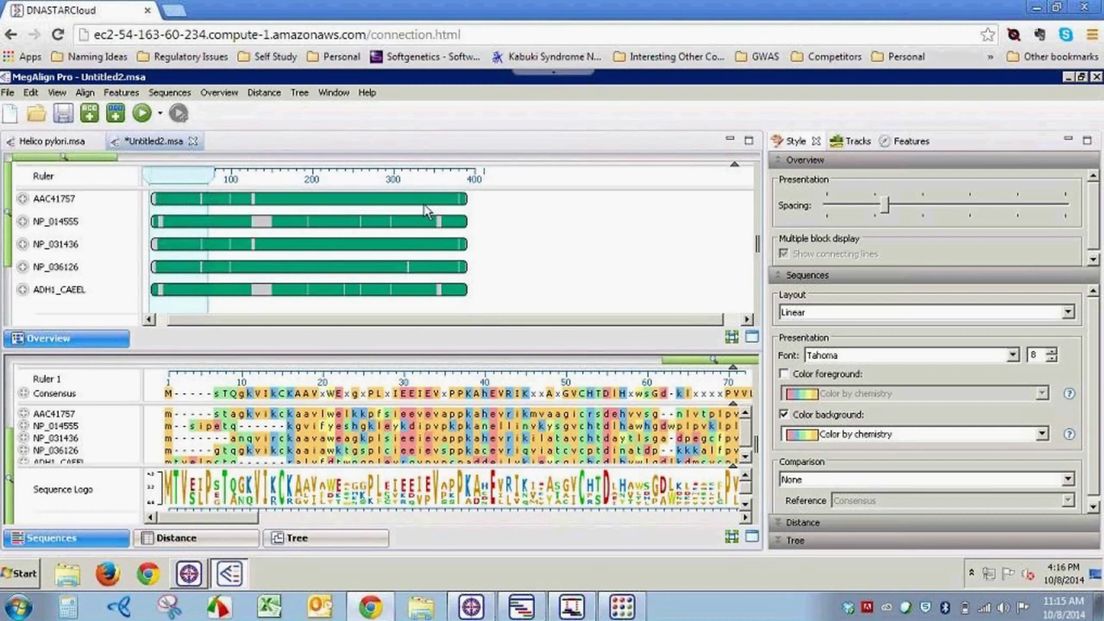
mouse_move(425, 207)
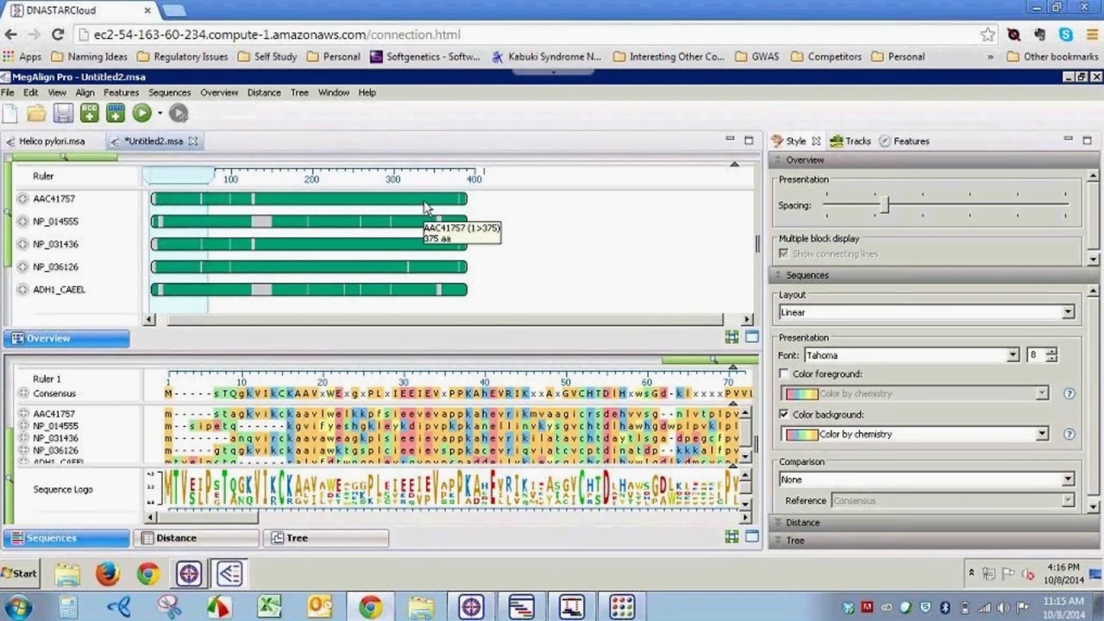
mouse_move(239, 226)
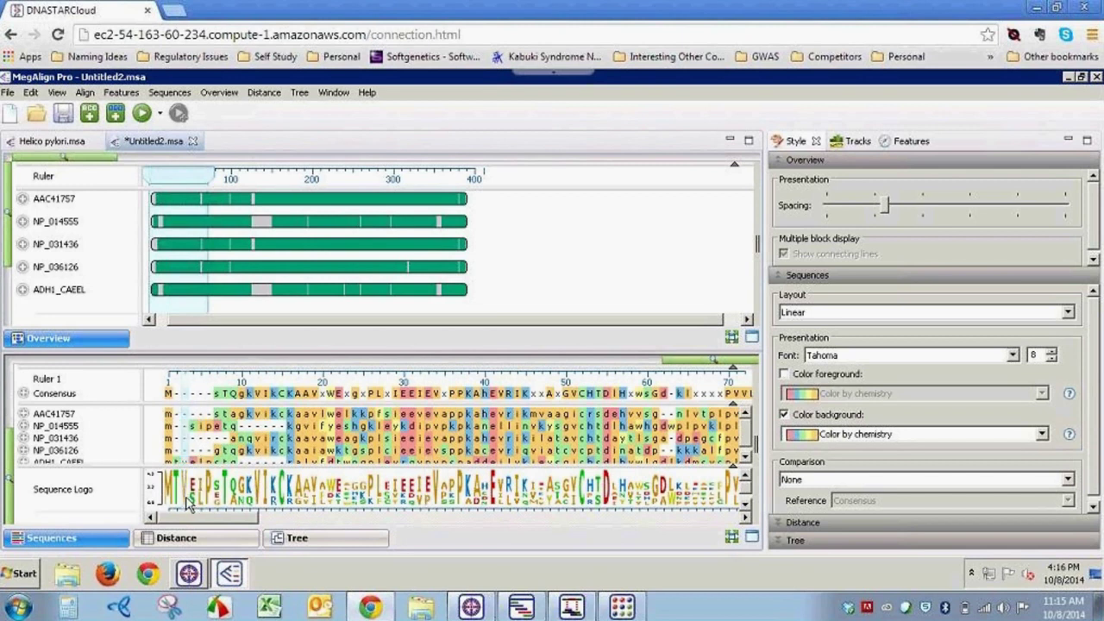
mouse_move(189, 503)
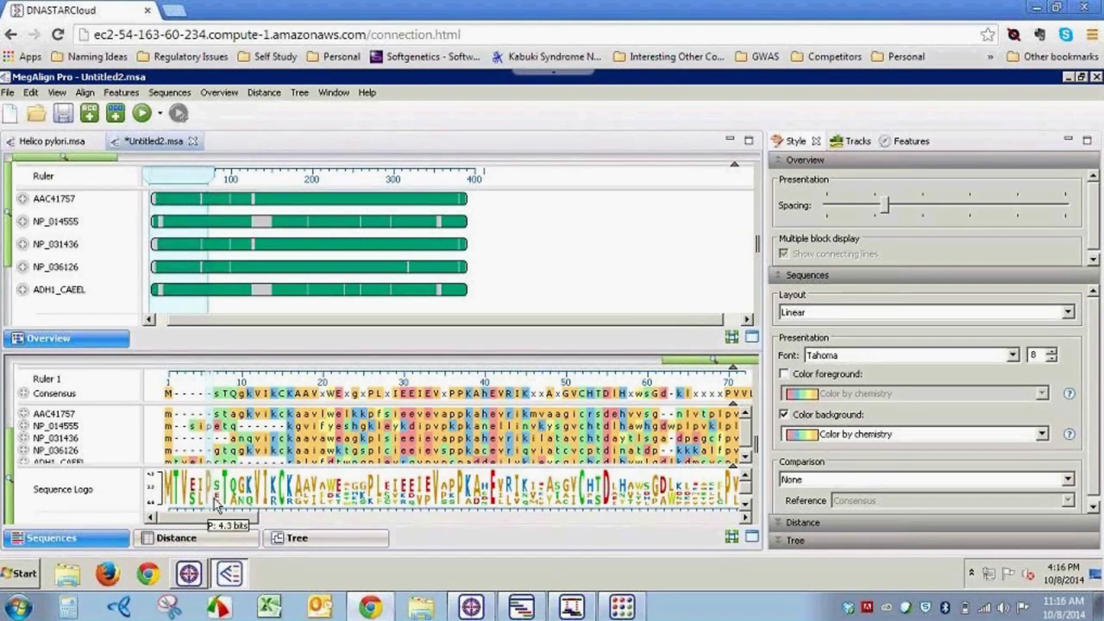
mouse_move(278, 503)
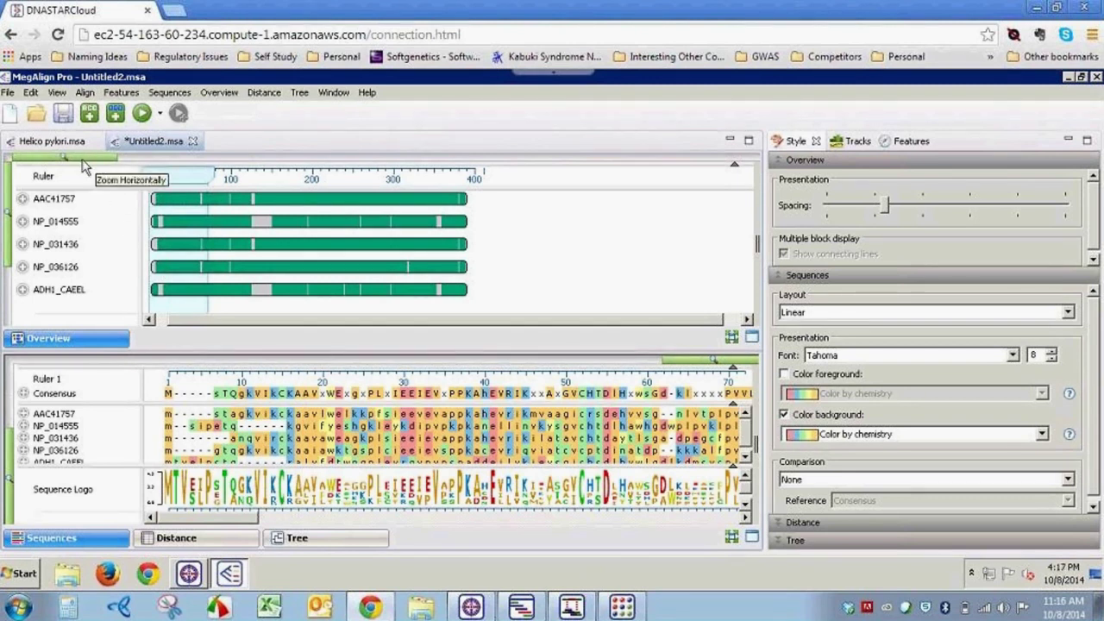
drag(83, 159, 192, 158)
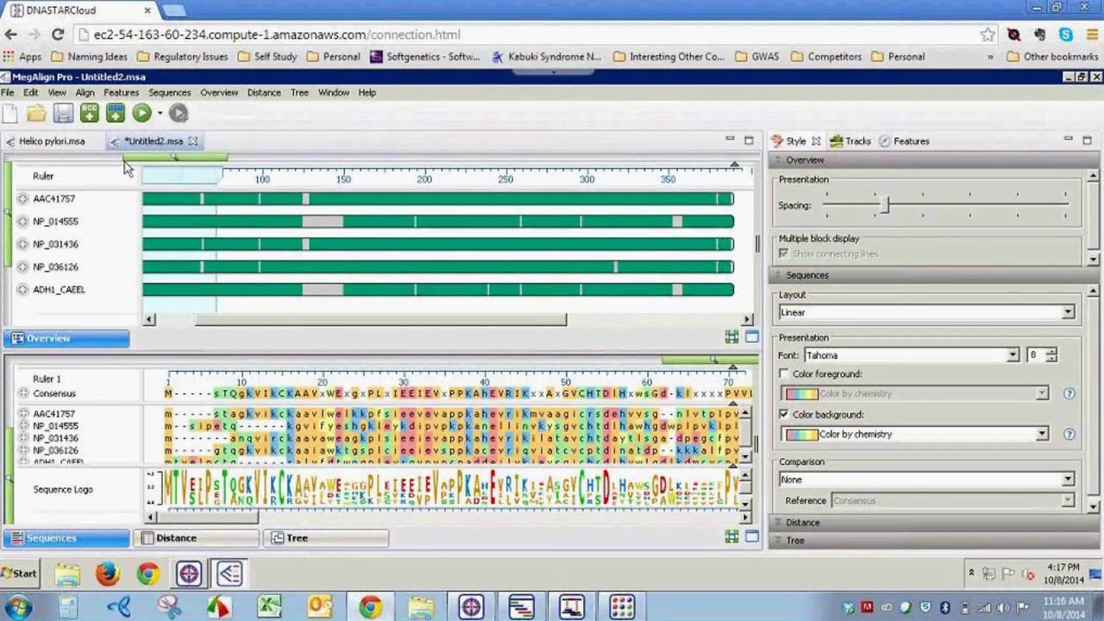
click(37, 143)
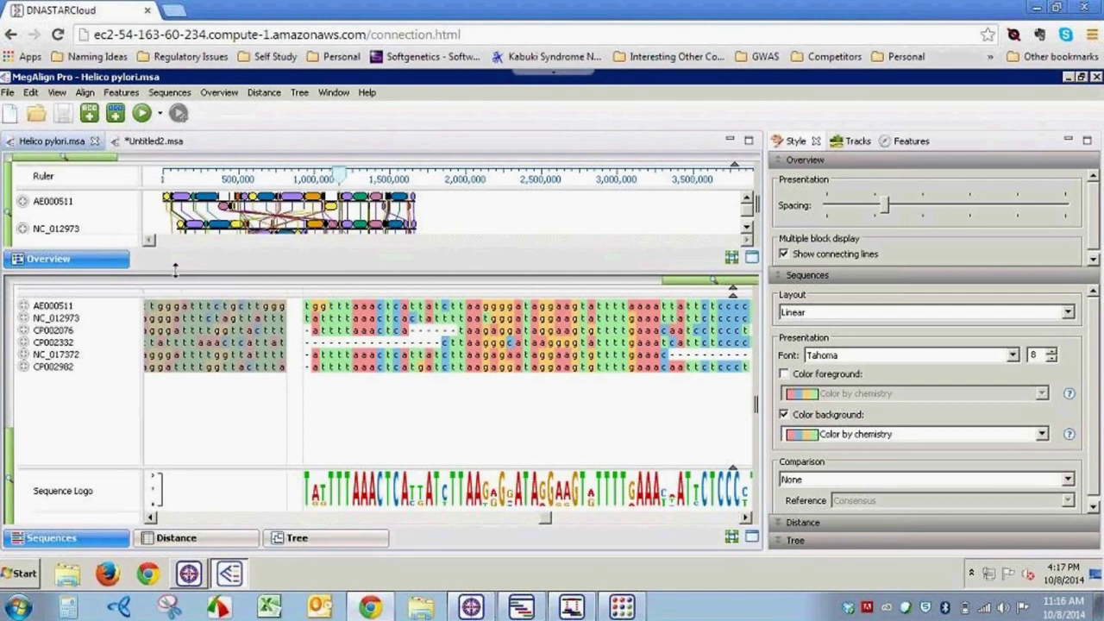
drag(175, 278, 171, 395)
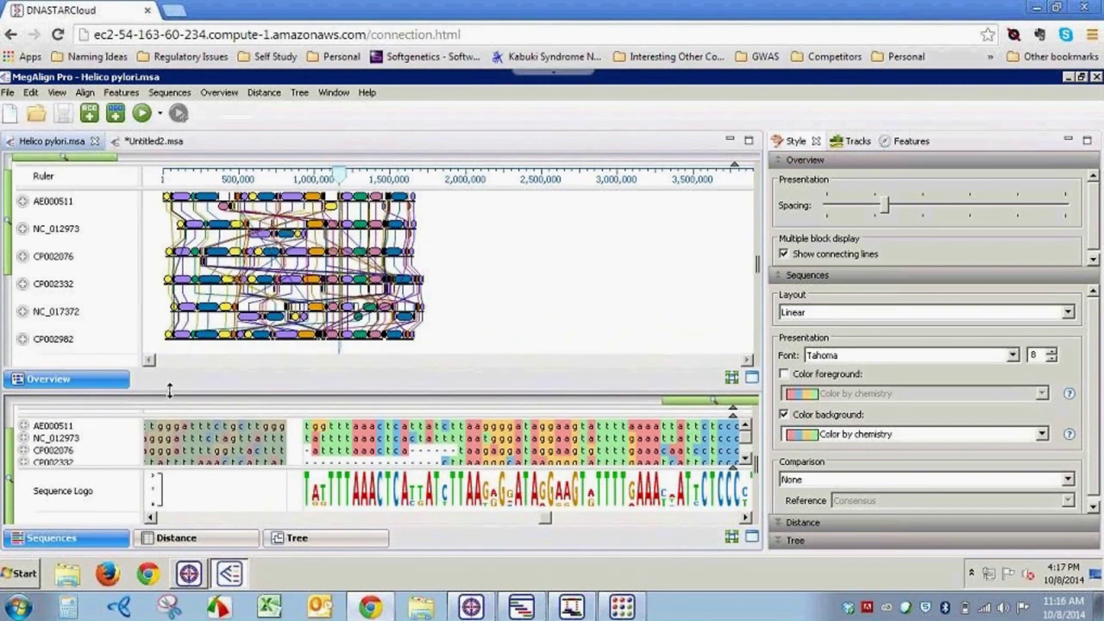
click(292, 205)
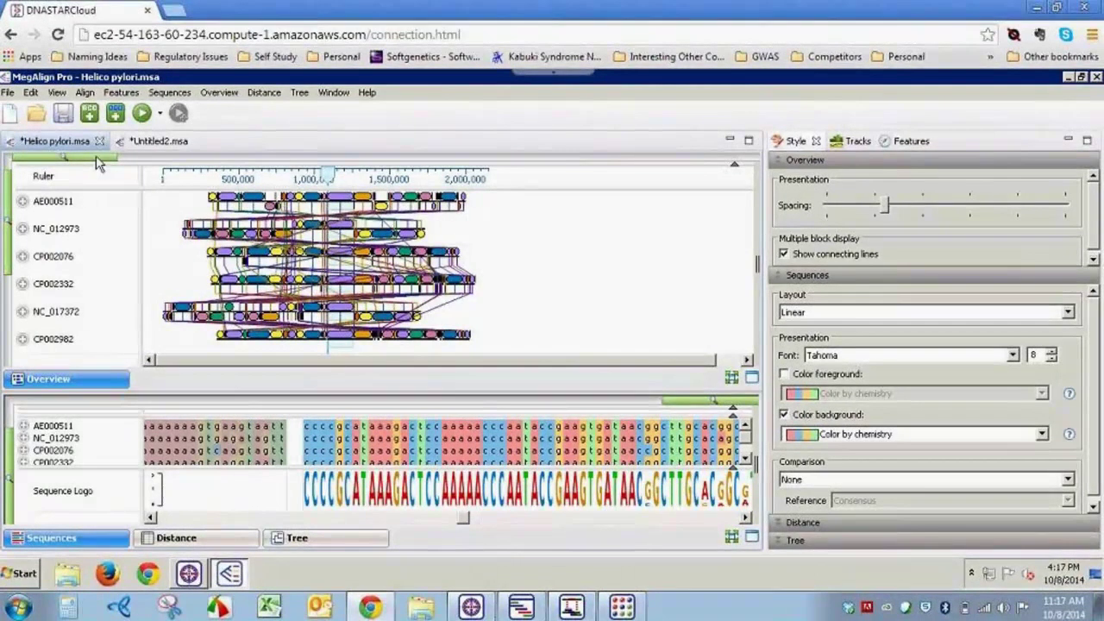
drag(96, 155, 197, 162)
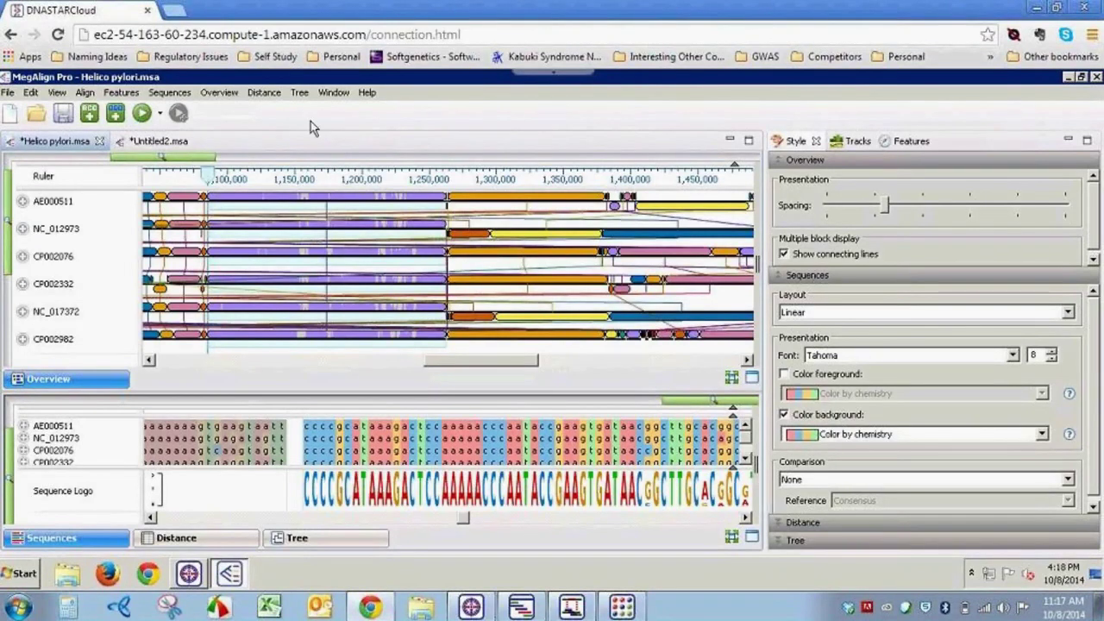
- End the Chrome cloud desktop session by leaving the page, then bring up DNASTAR Navigator
click(1097, 7)
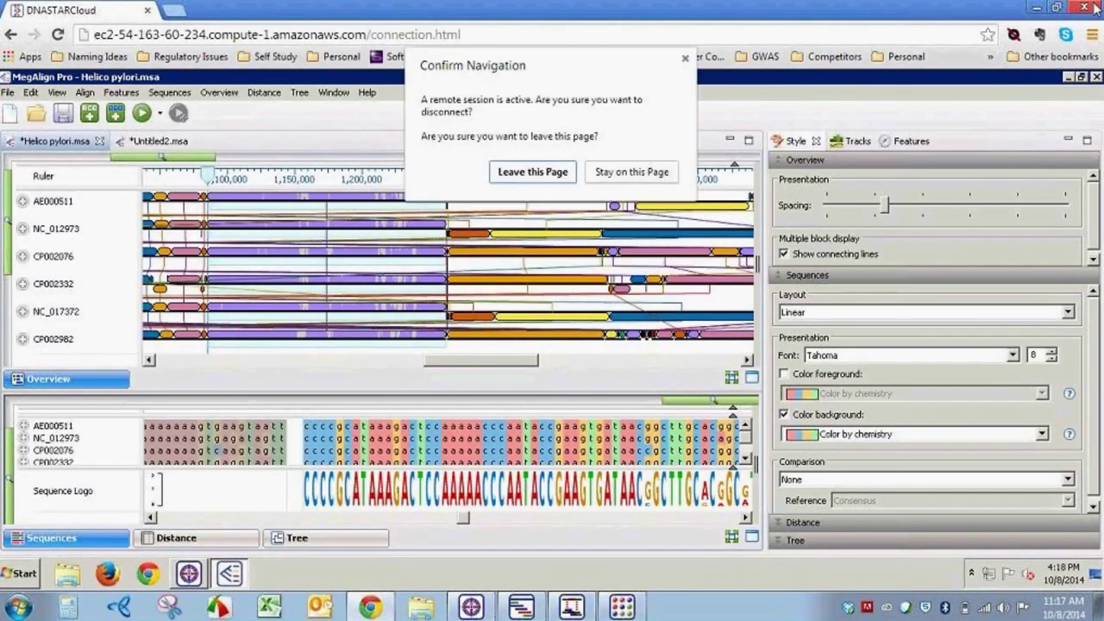
click(532, 173)
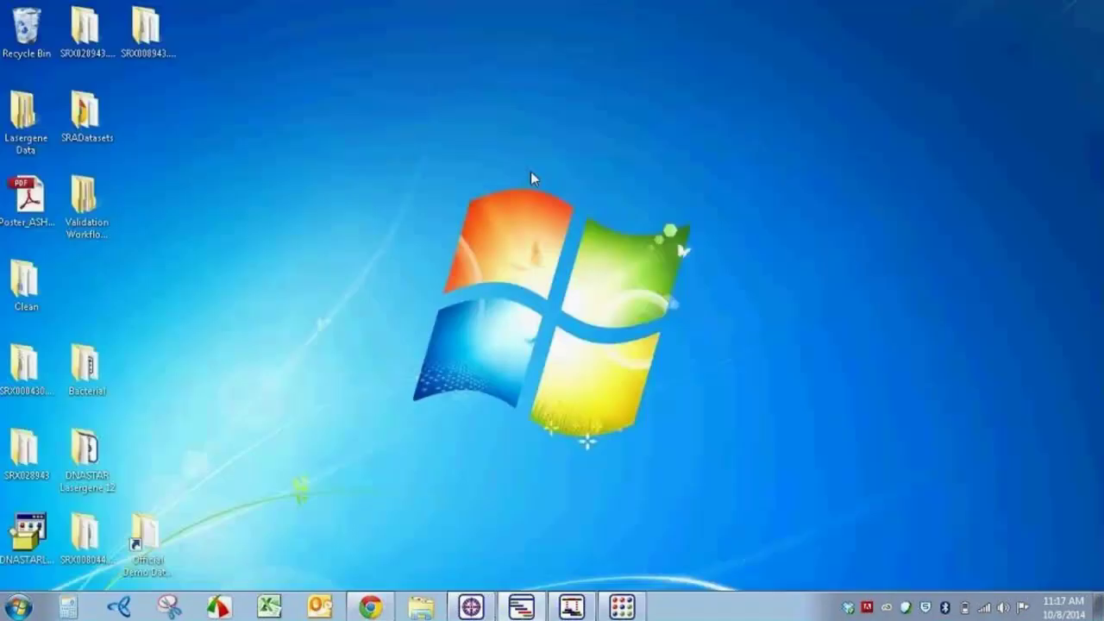
click(475, 608)
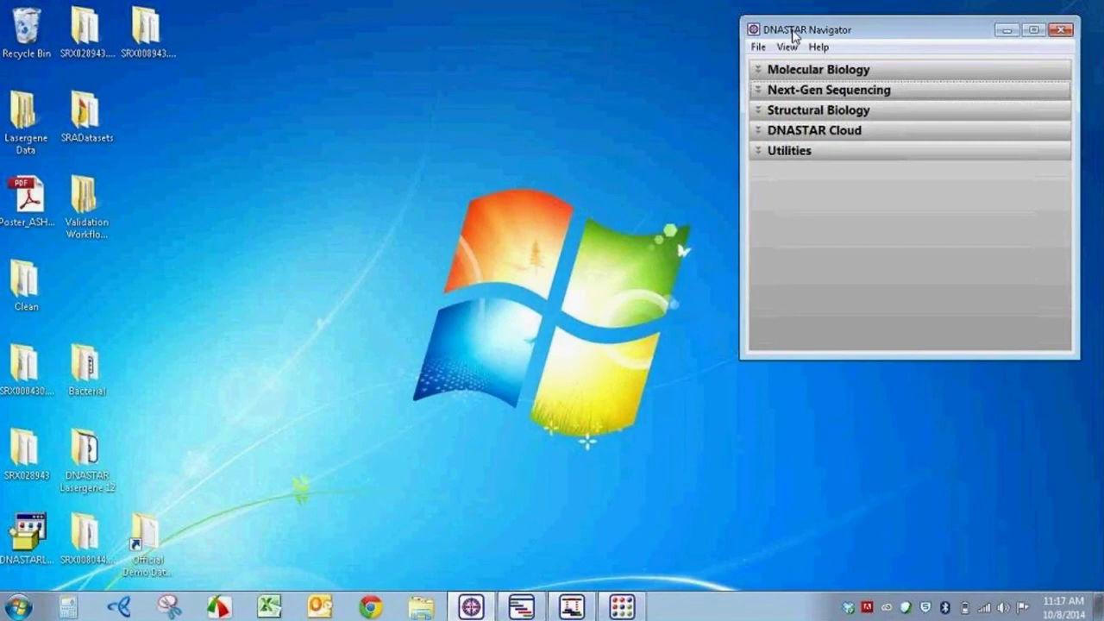
- Expand Navigator's Molecular Biology group and reopen the DNASTAR Cloud application list
click(794, 130)
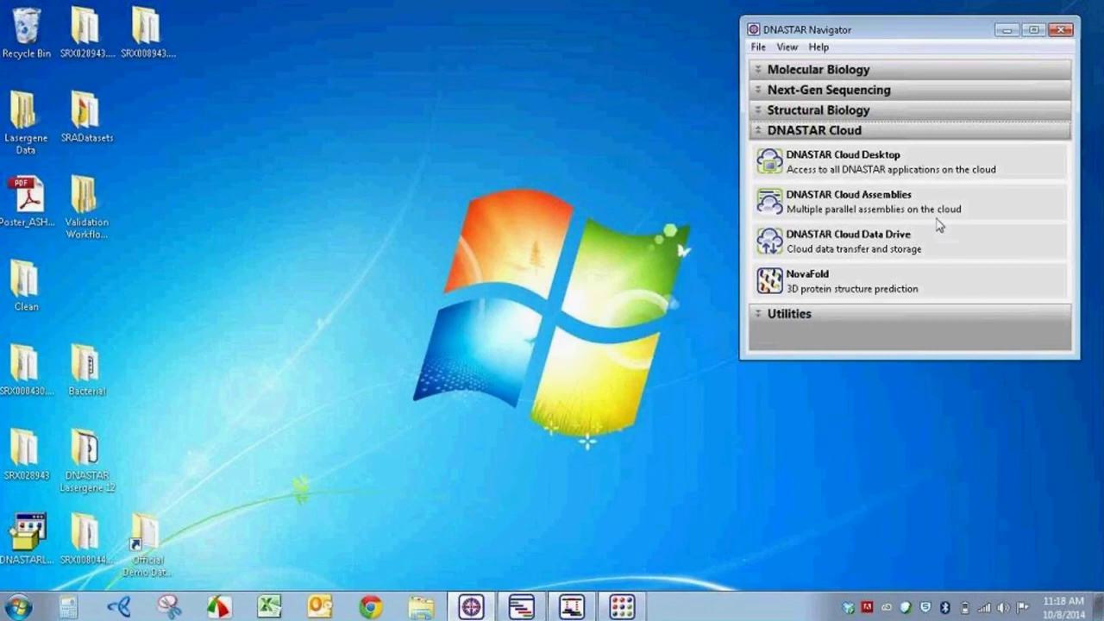
mouse_move(938, 206)
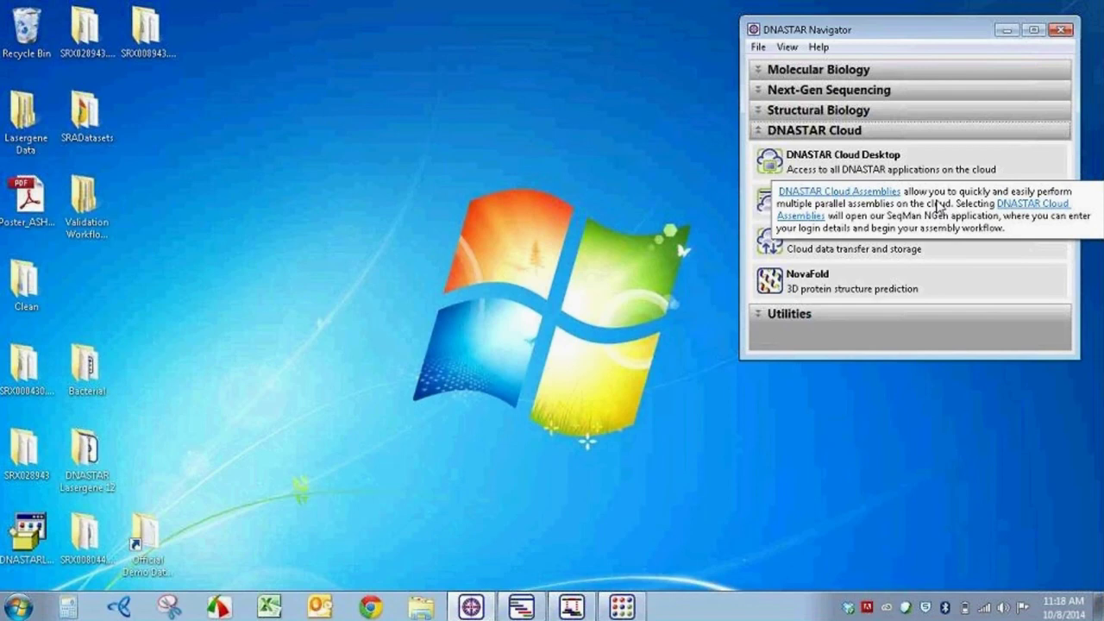
click(862, 71)
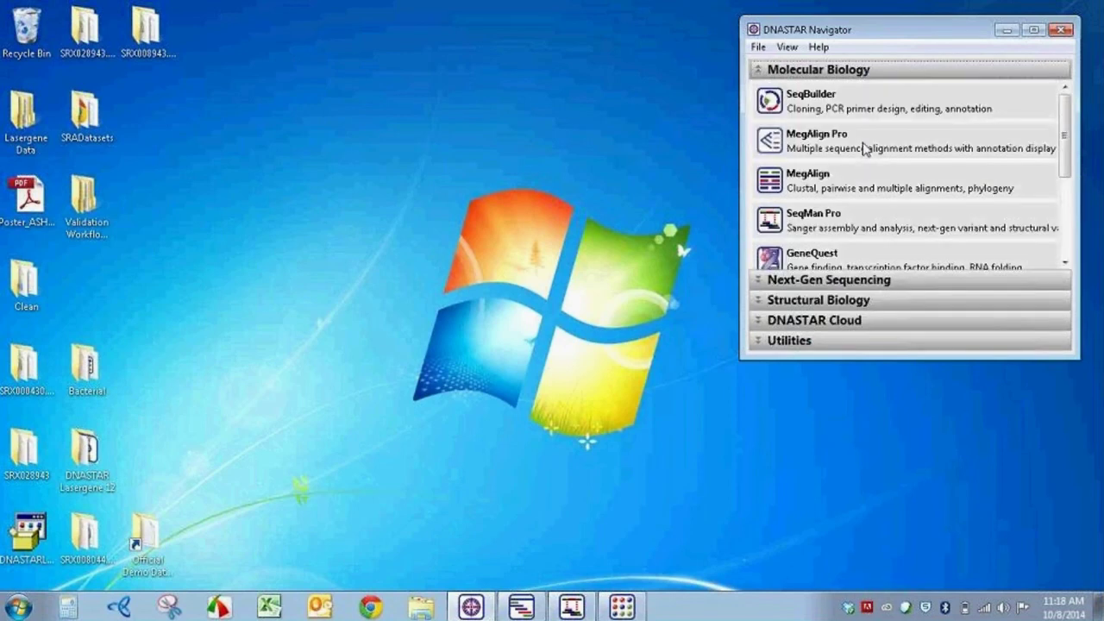
mouse_move(865, 149)
click(807, 320)
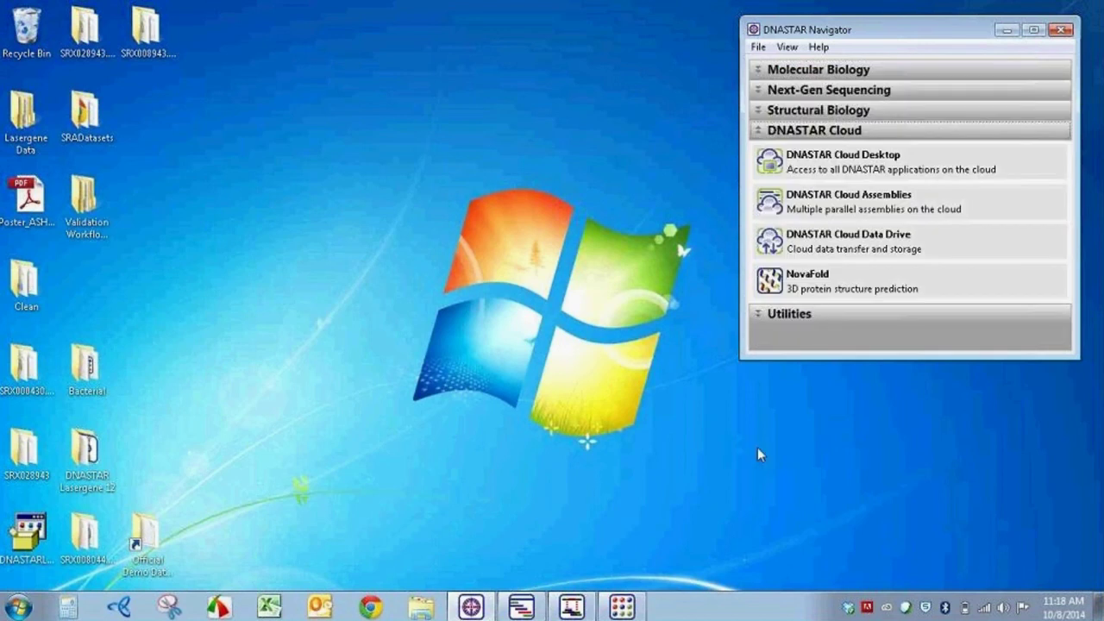
- In the SeqMan NGen wizard, continue with Assemblies on the Cloud using the saved login
click(528, 609)
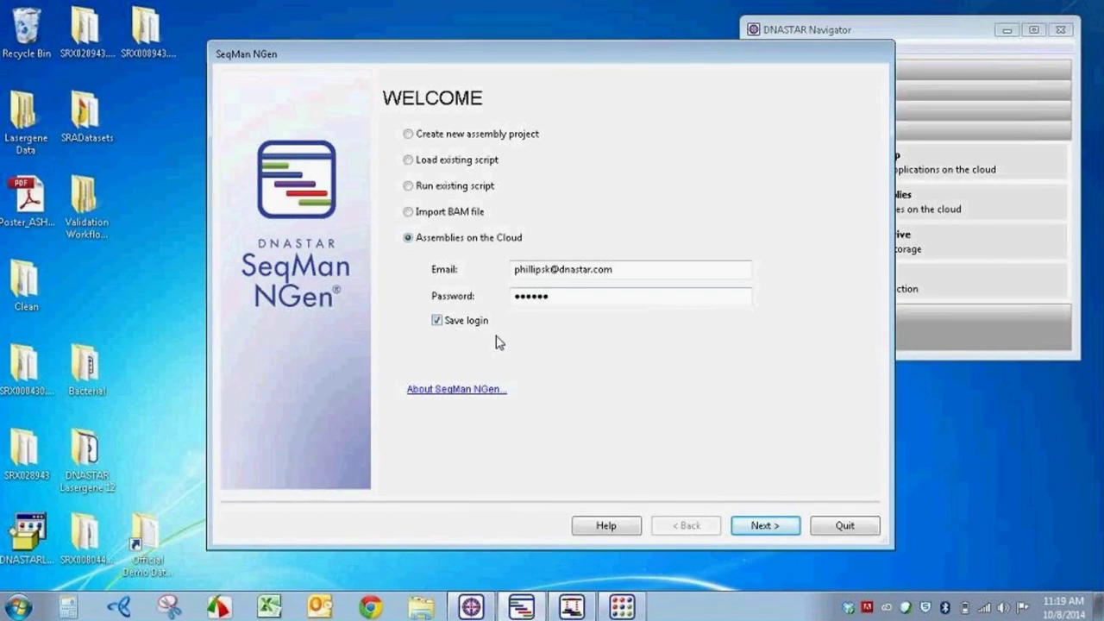
click(767, 528)
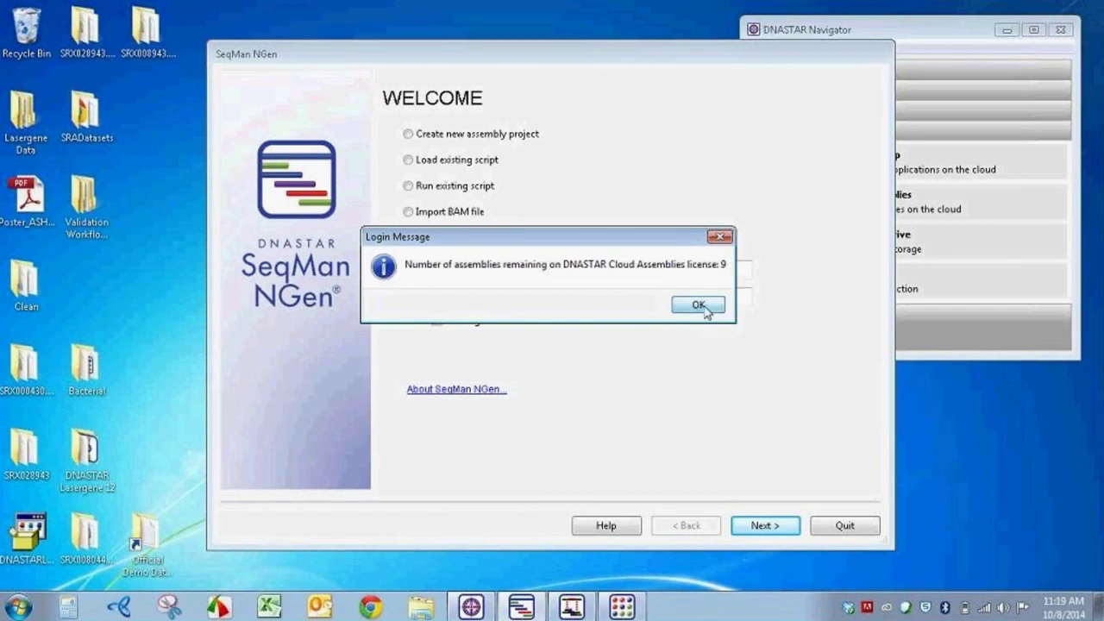
- Dismiss the remaining-assemblies message and start a data upload from the Cloud Assembly page
click(700, 306)
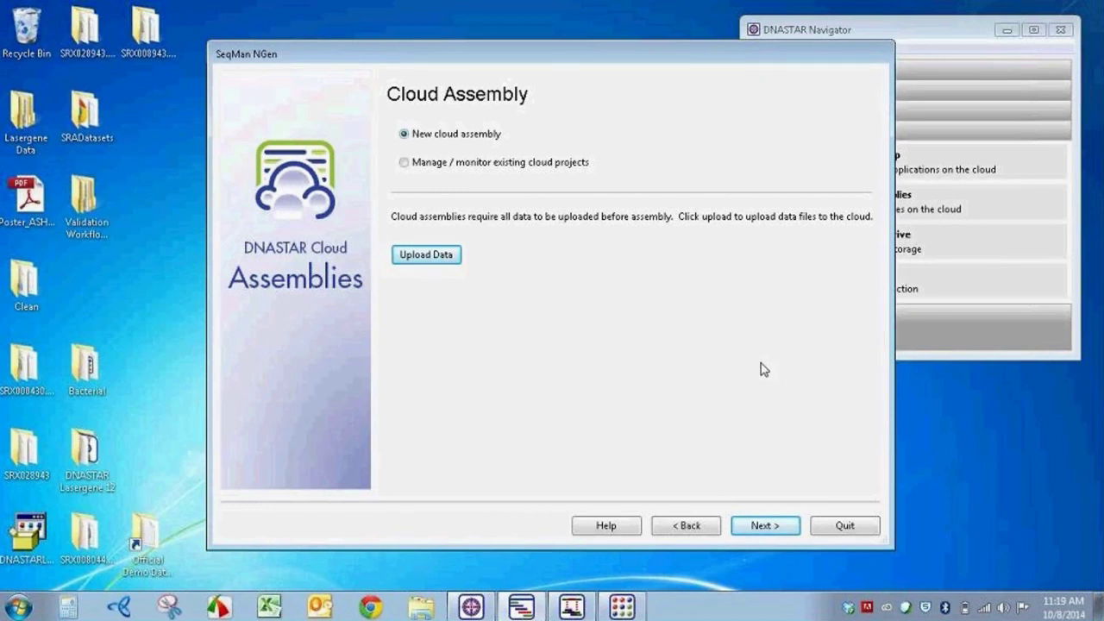
click(440, 261)
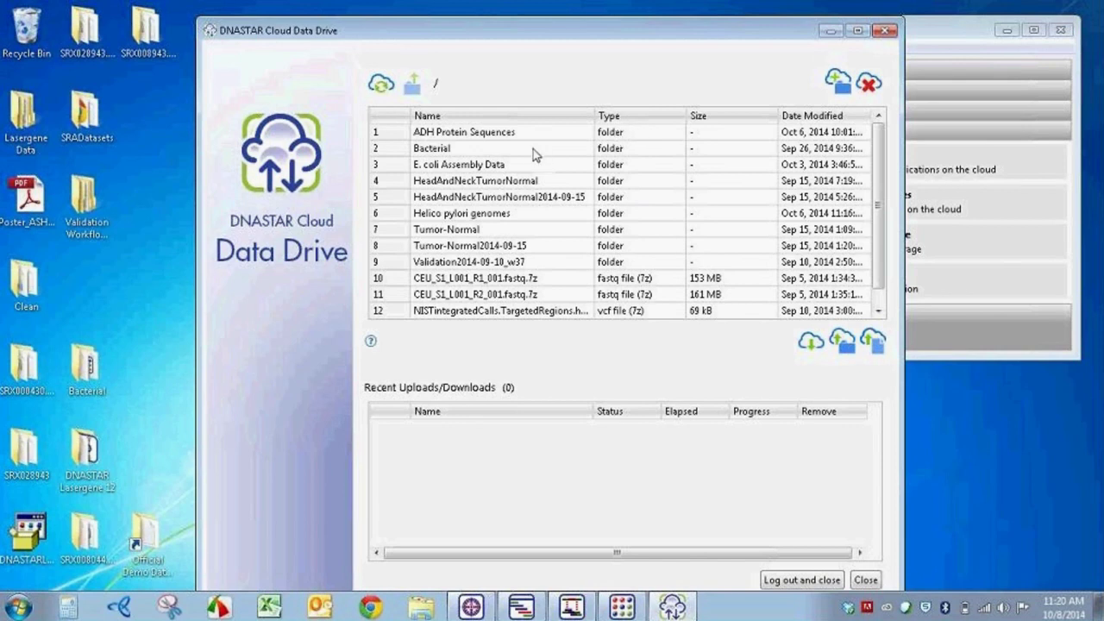
- Look inside the Bacterial folder in Cloud Data Drive, then return to the root folder
click(615, 152)
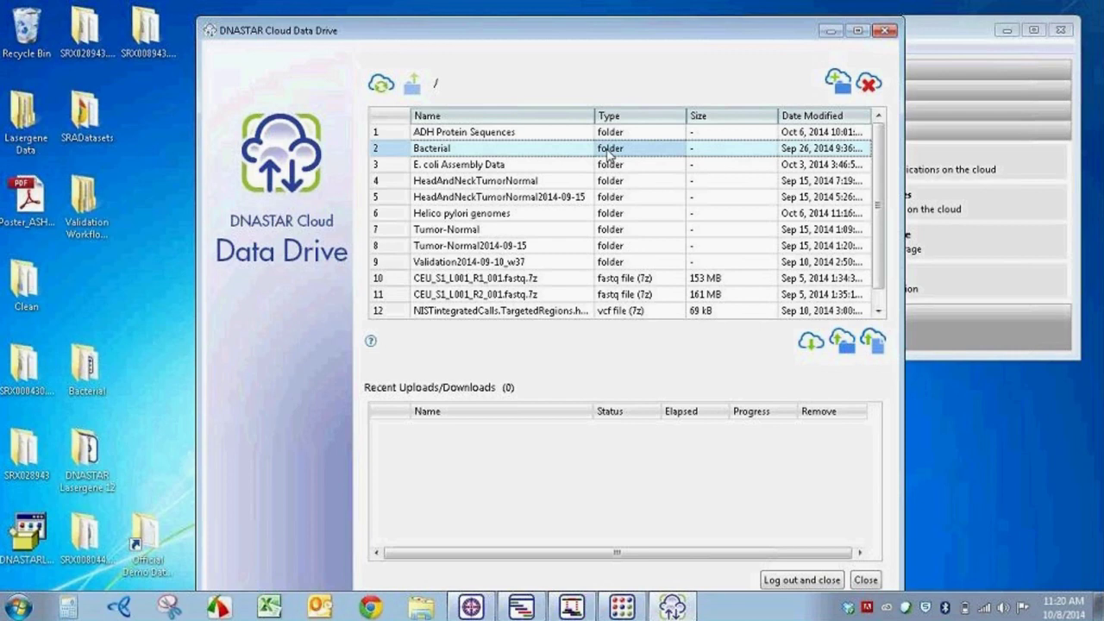
double_click(610, 153)
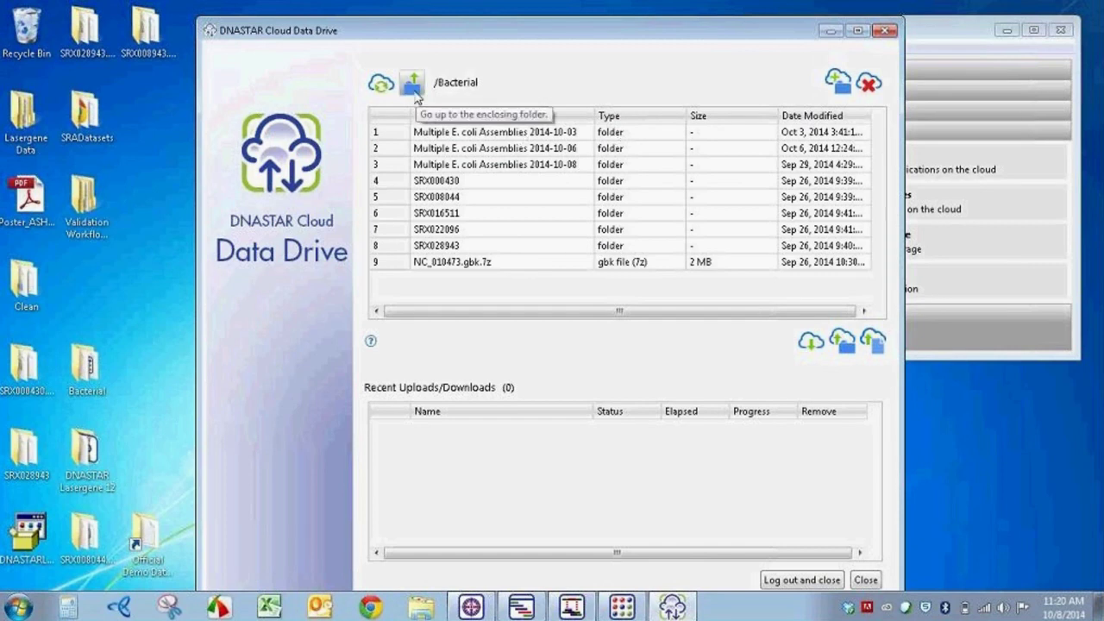
click(413, 85)
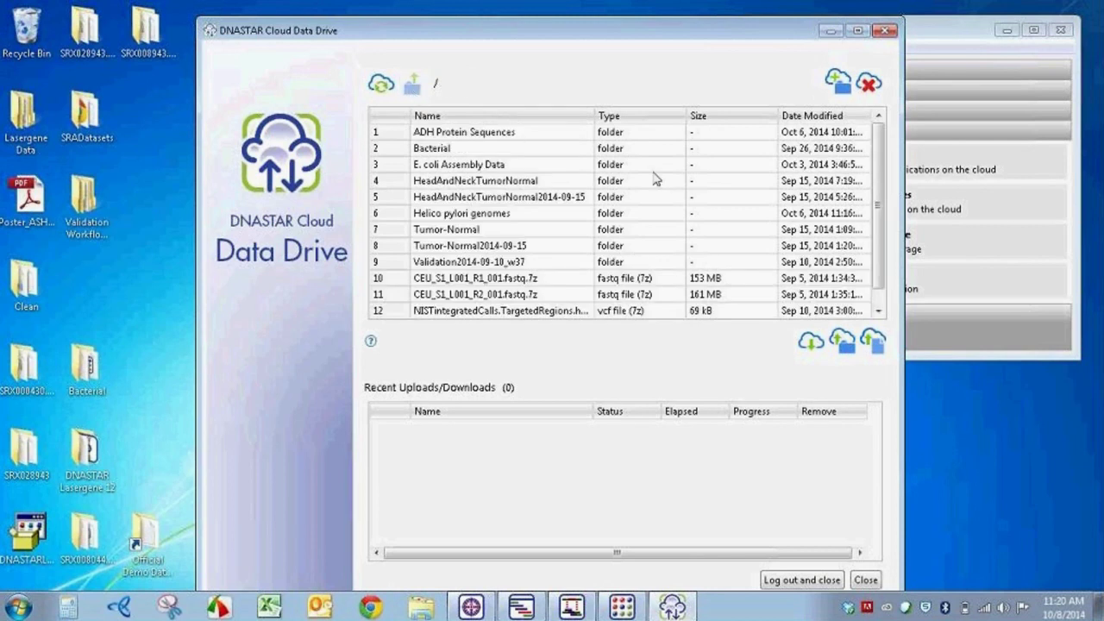
click(608, 282)
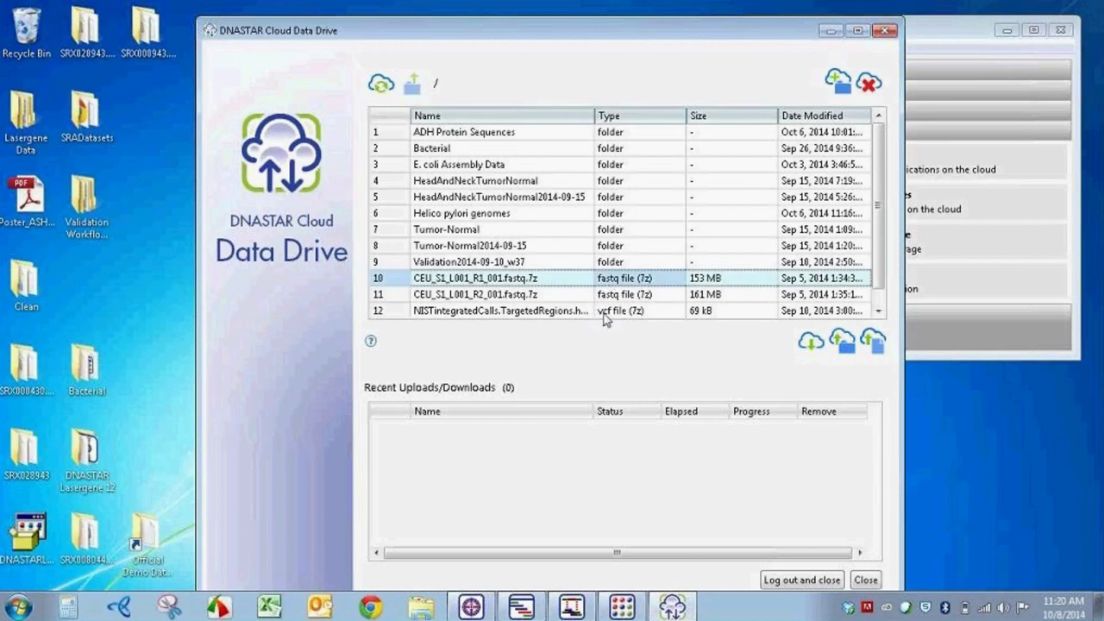
click(601, 313)
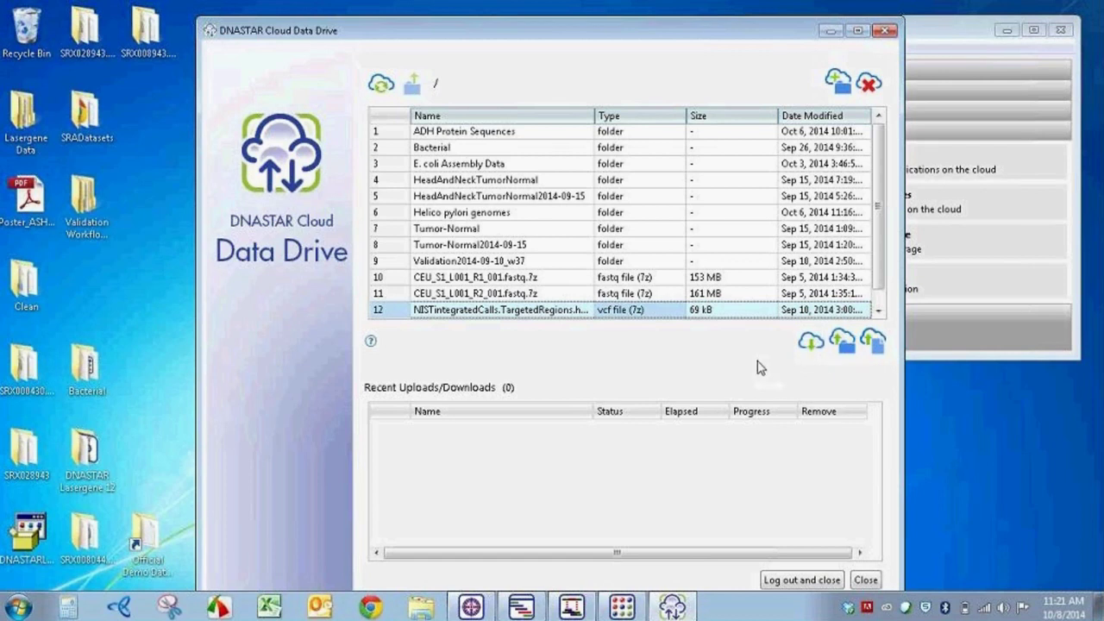
- Upload the SRX028943 folder into E. coli Assembly Data, skipping recompression of existing fastq archives
click(426, 151)
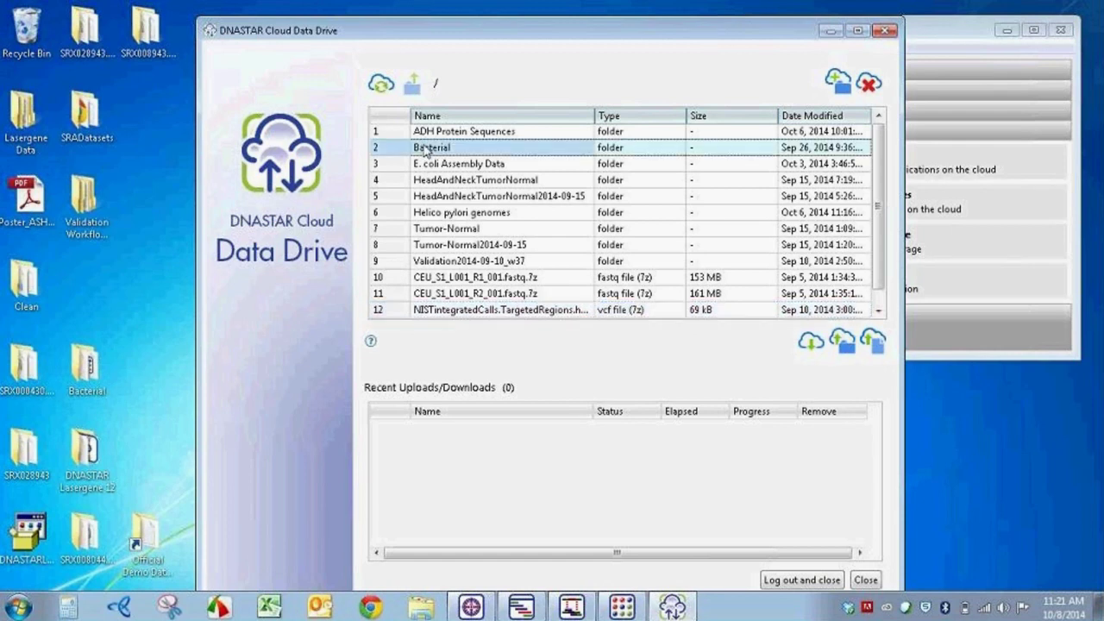
double_click(423, 165)
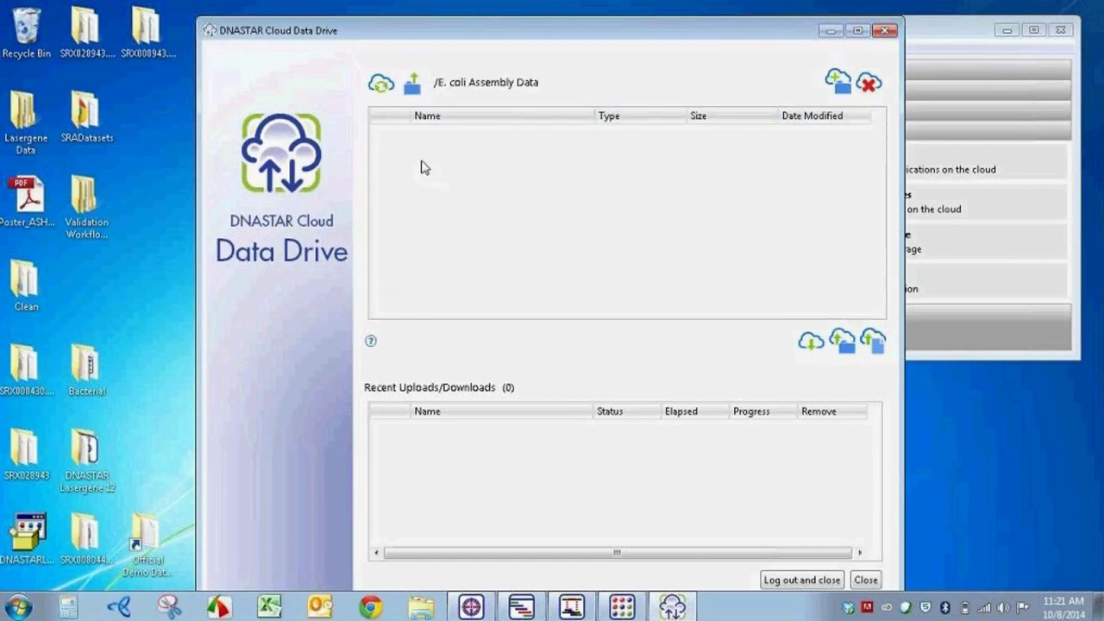
click(843, 342)
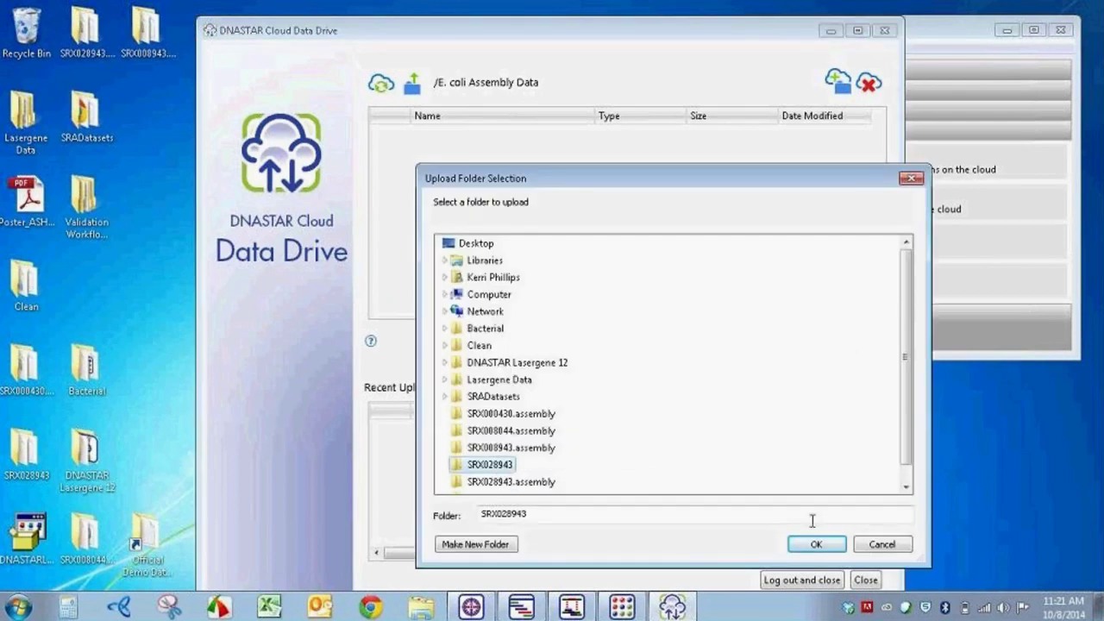
click(834, 547)
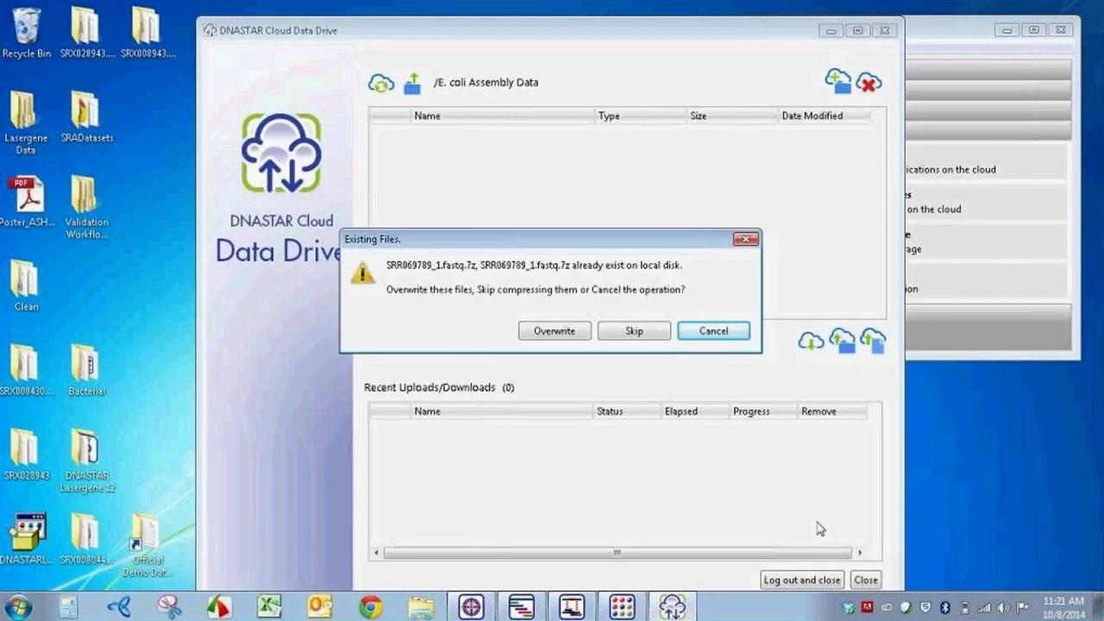
click(569, 333)
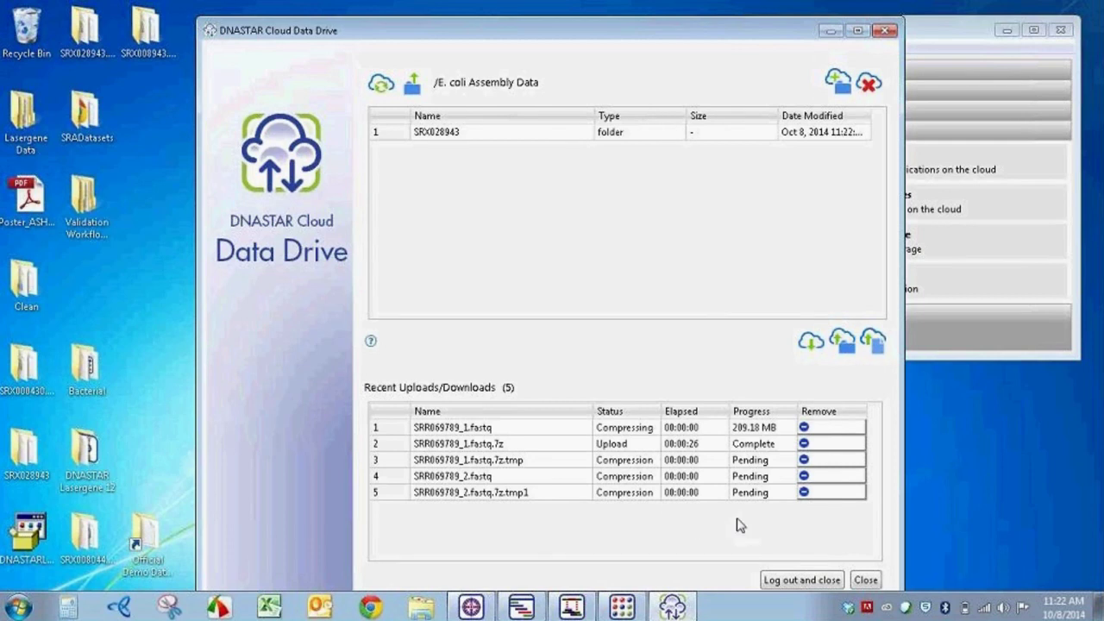
- Exit Cloud Data Drive, confirming despite still-running transfer tasks
click(863, 581)
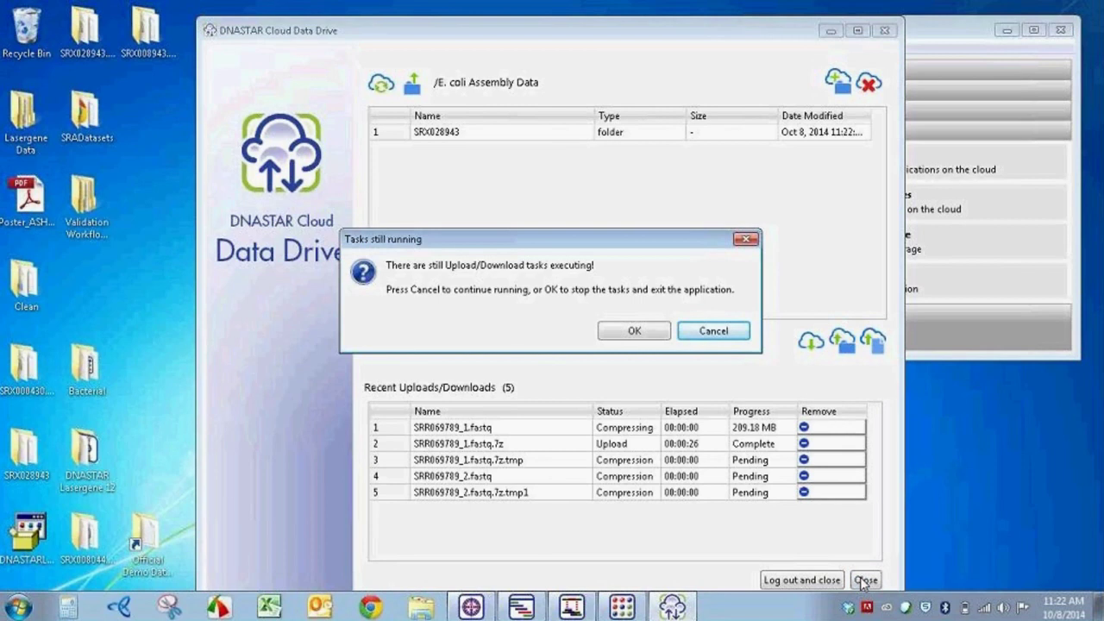
click(627, 332)
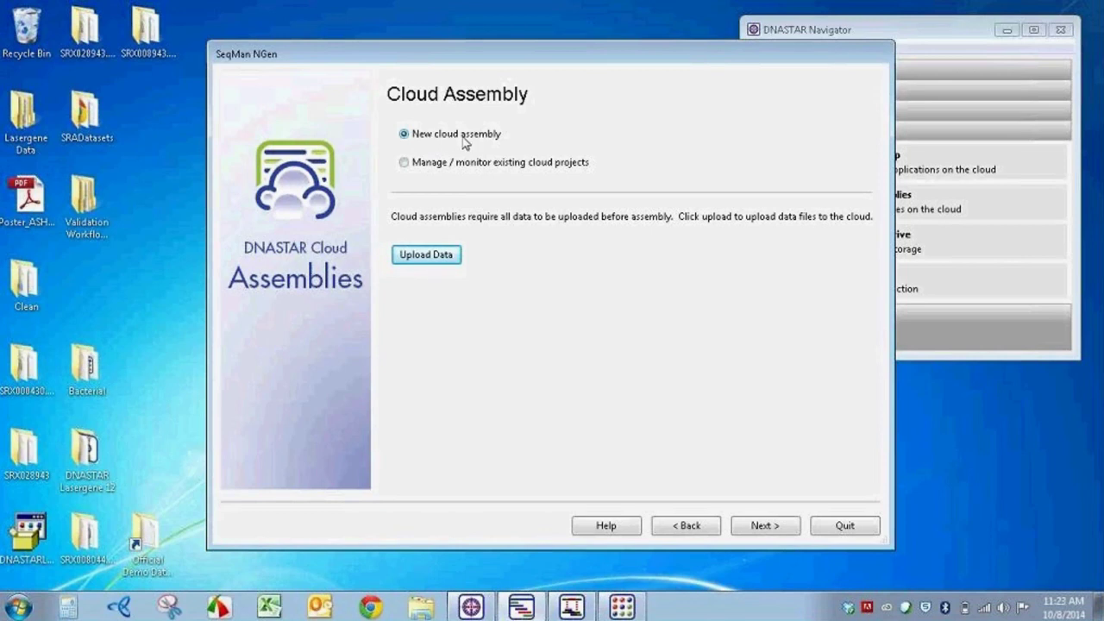
- Keep Genome assembly as the project type and advance to the assembly-type choice
click(779, 532)
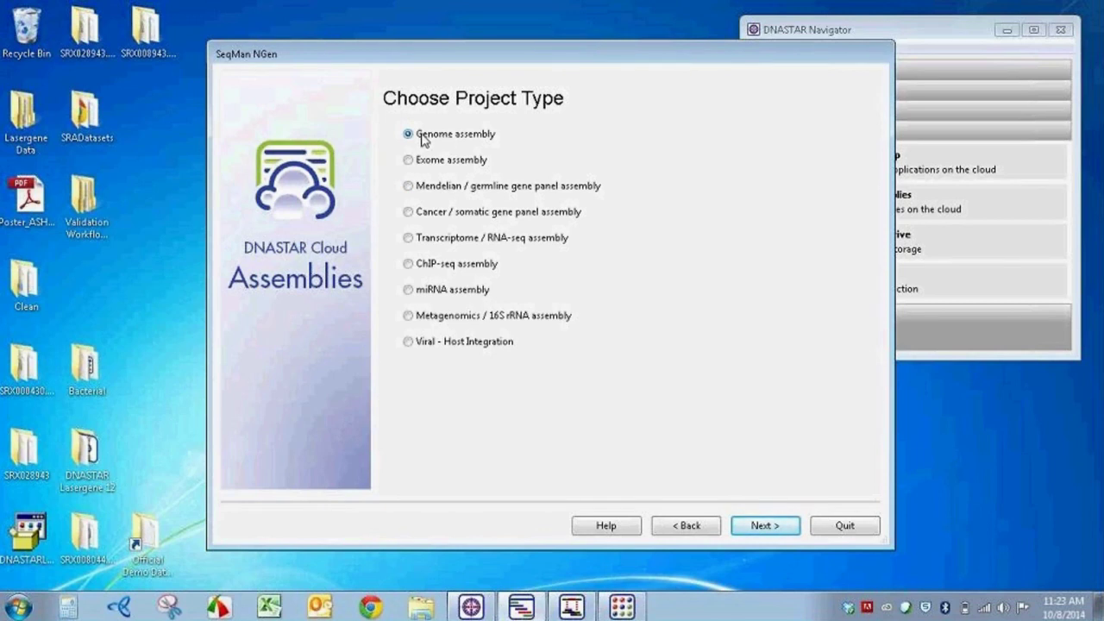
click(774, 528)
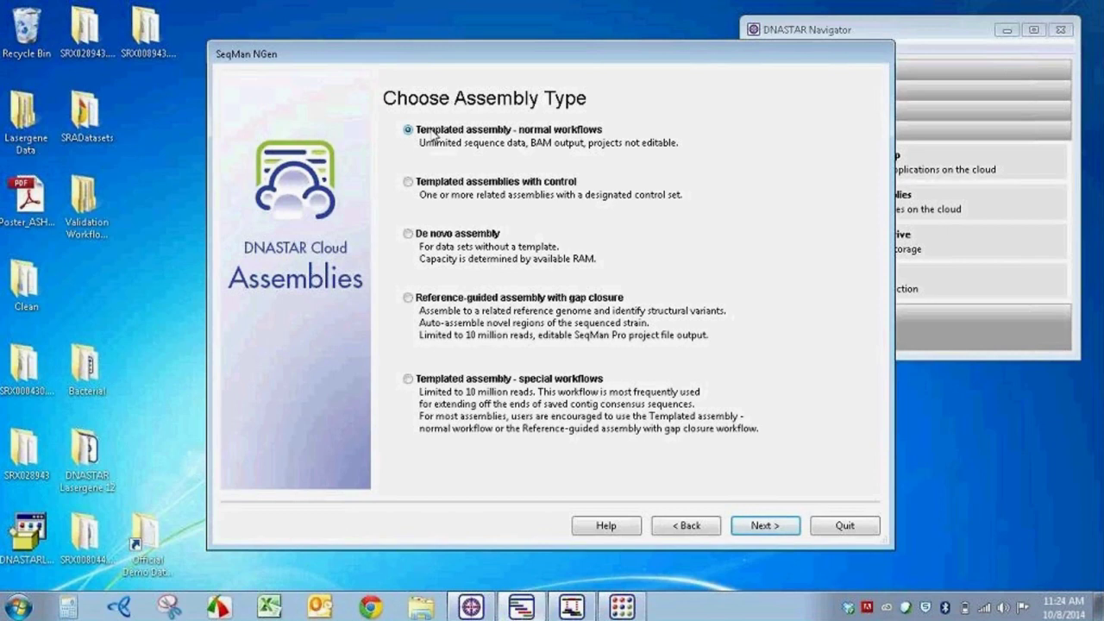
- Accept Templated assembly - normal workflows and select the project name 'Multiple Ecoli Assemblies 2014-10-08'
click(770, 530)
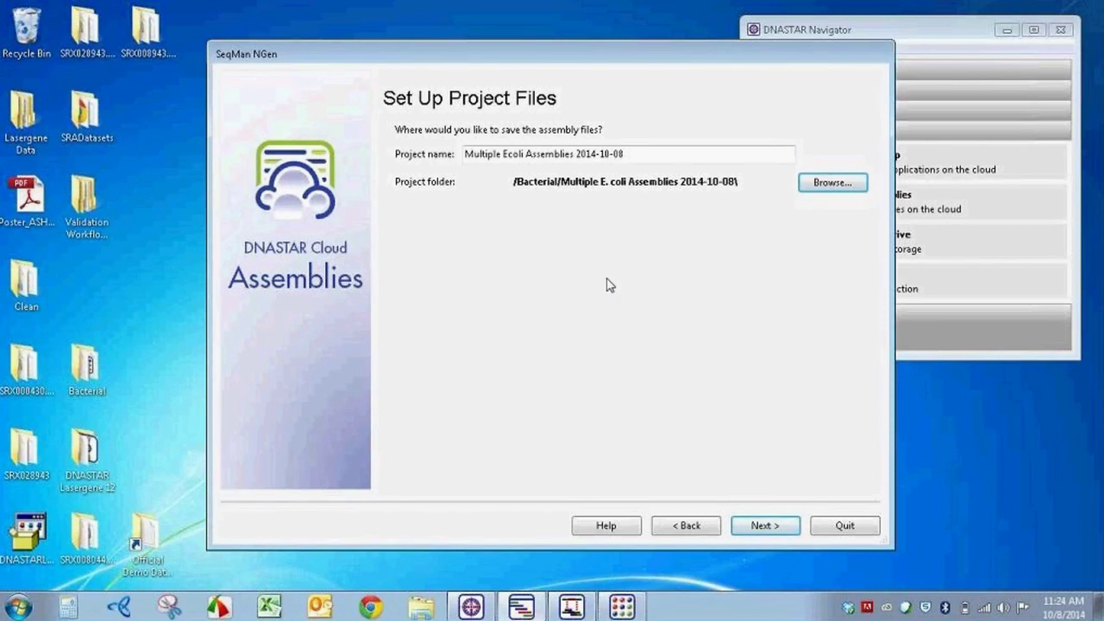
click(637, 153)
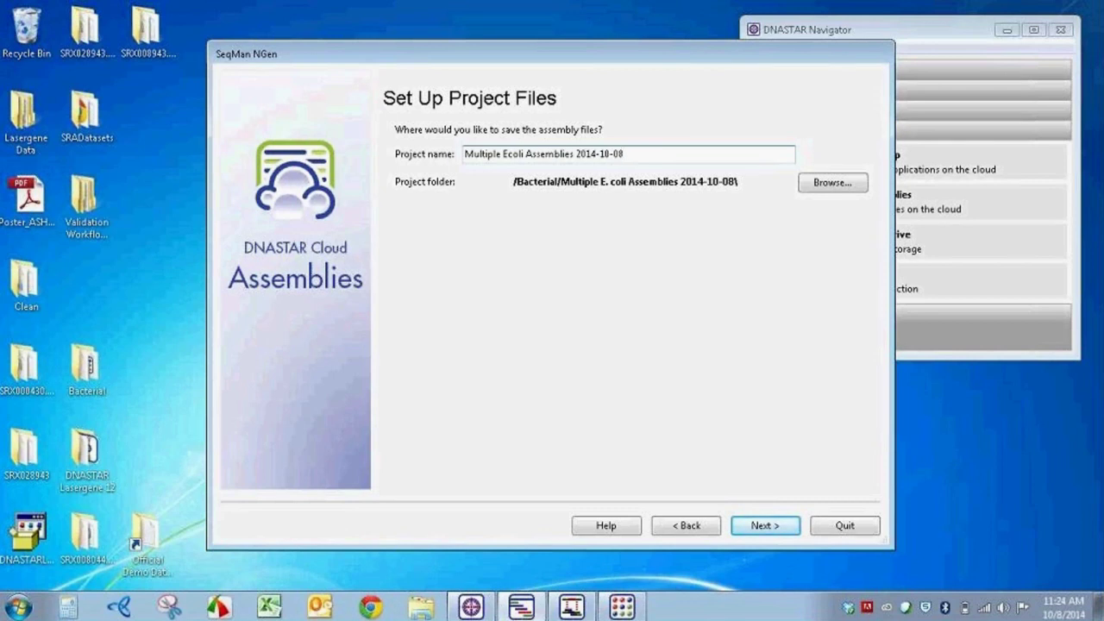
- Save the project in the cloud folder /Bacterial/Multiple E. coli Assemblies 2014-10-08
click(829, 191)
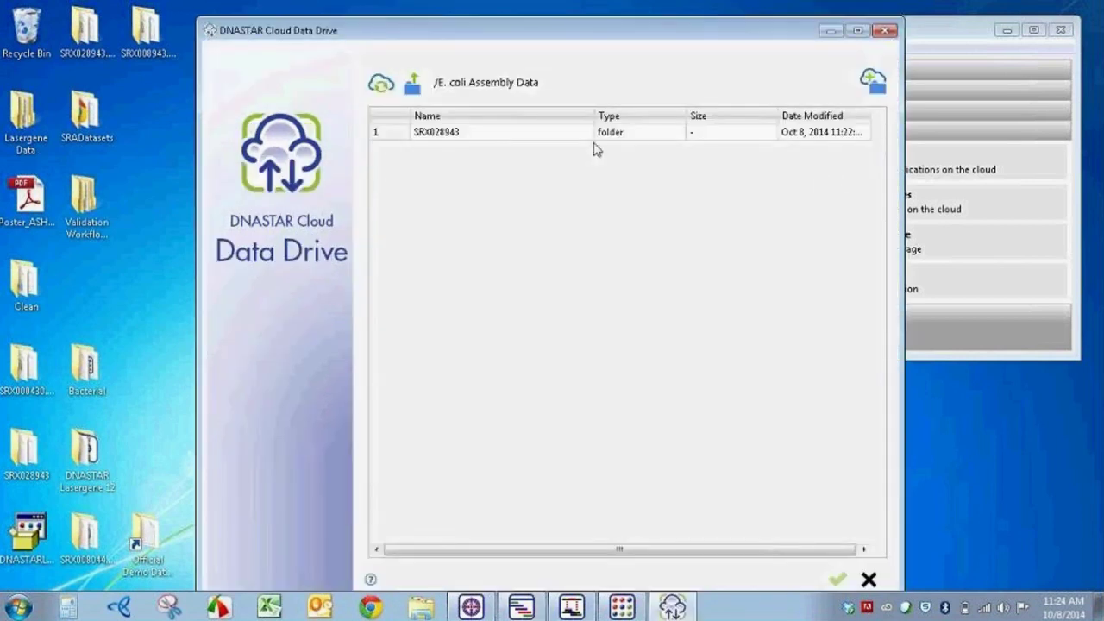
click(415, 84)
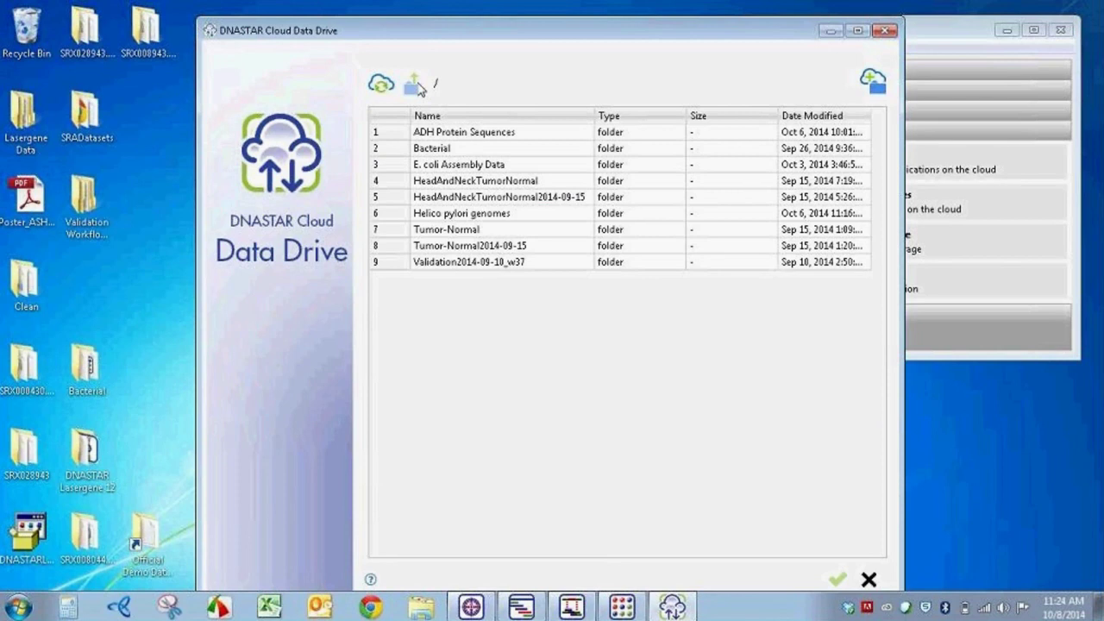
click(457, 151)
double_click(457, 153)
click(461, 168)
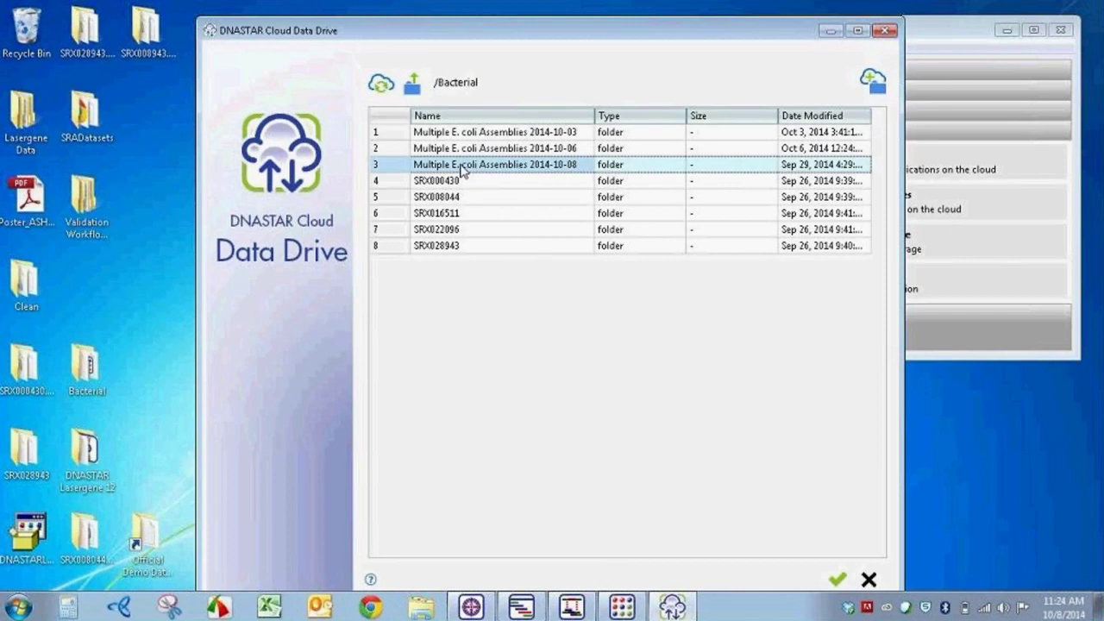
click(834, 582)
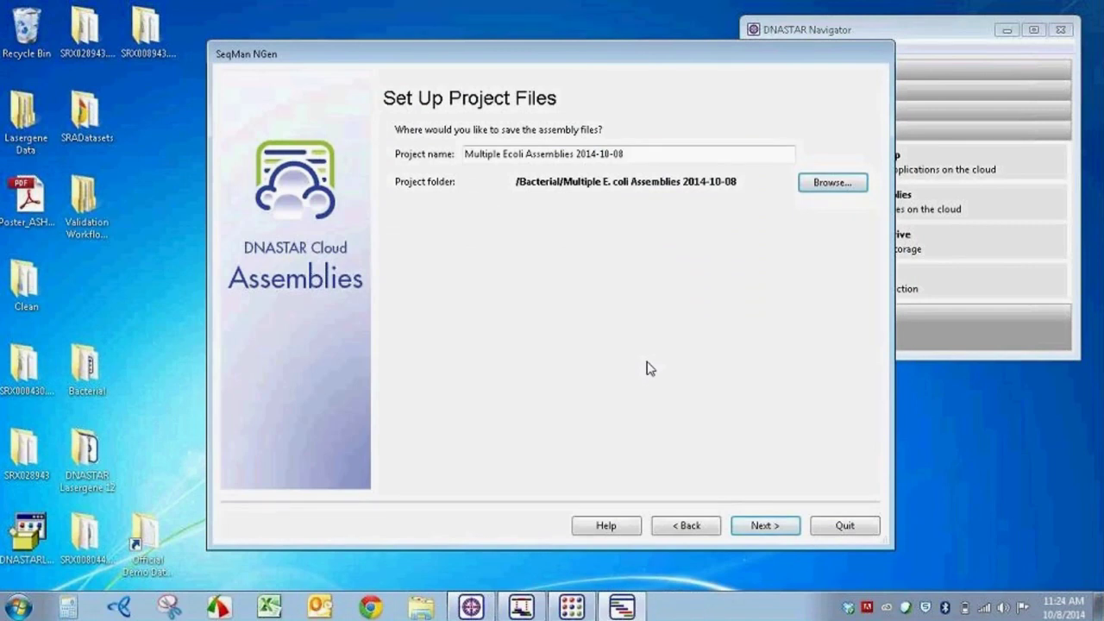
click(786, 532)
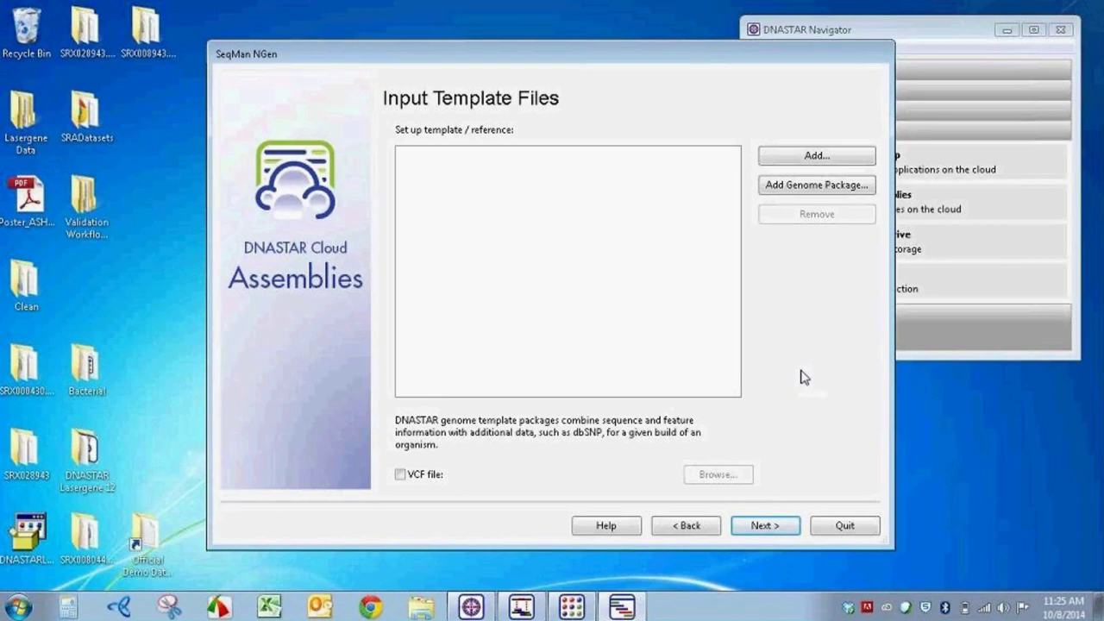
- Browse the genome template packages, such as Homo sapiens GRCh37.p13, without adding one
click(809, 187)
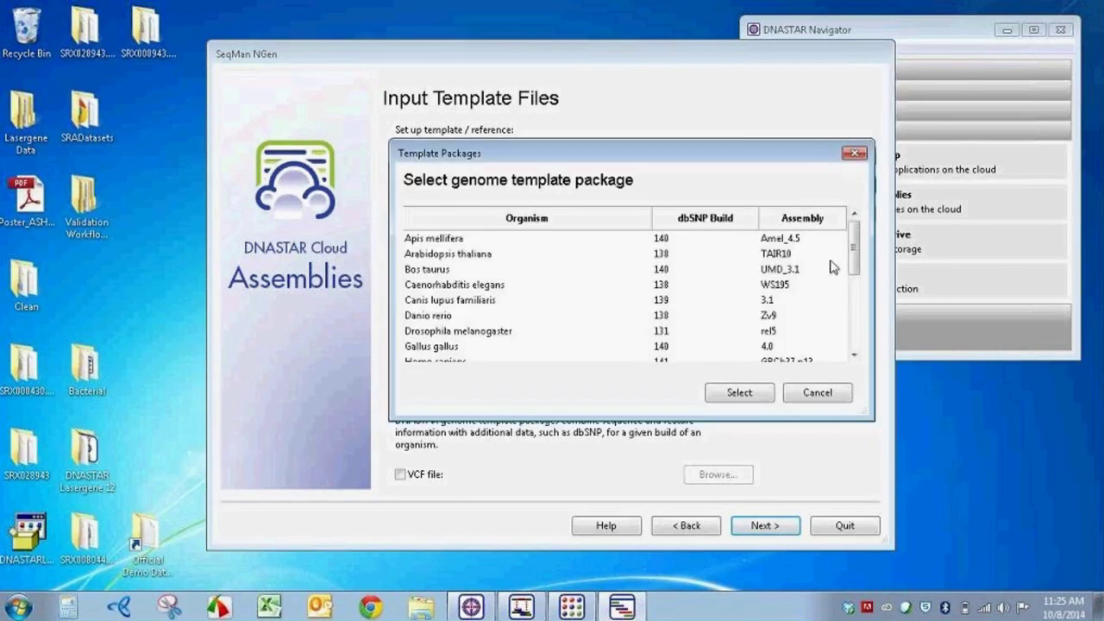
drag(858, 414, 894, 532)
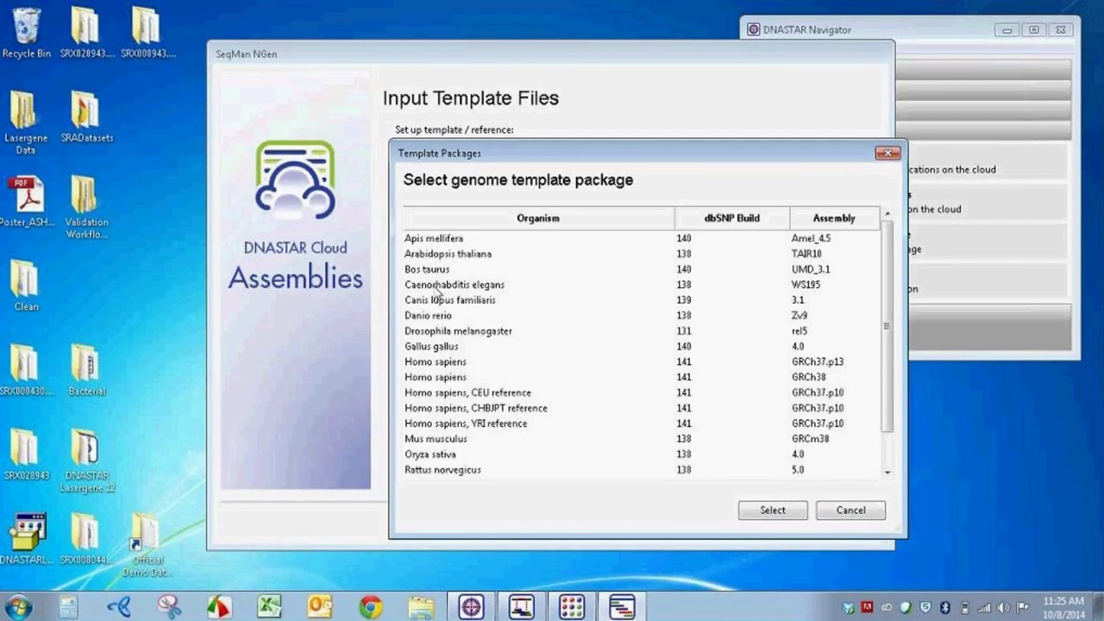
click(438, 365)
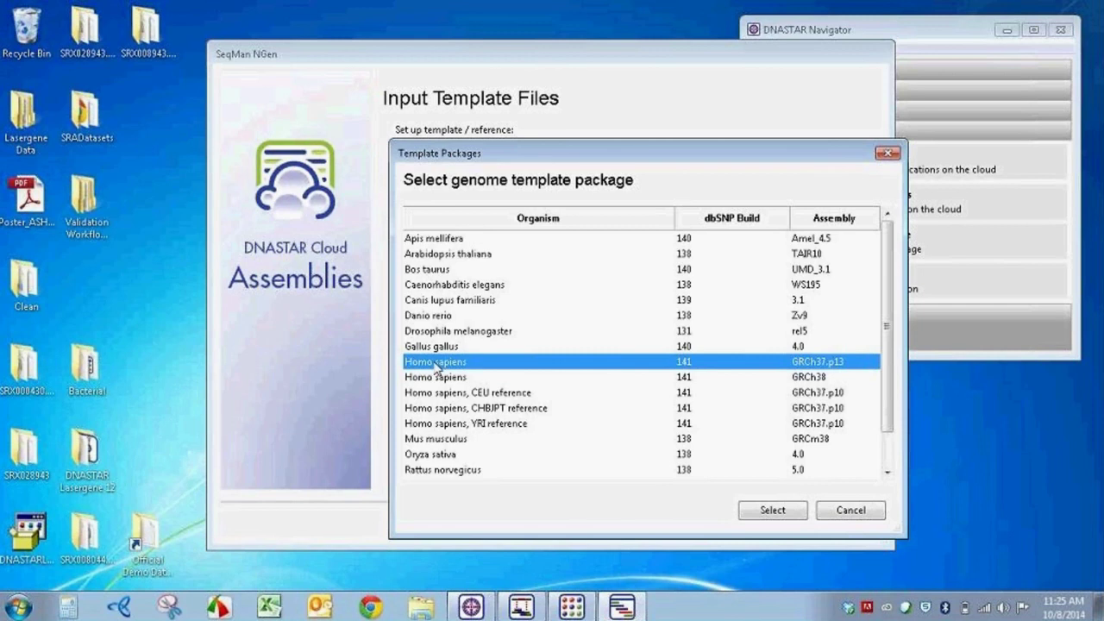
click(851, 509)
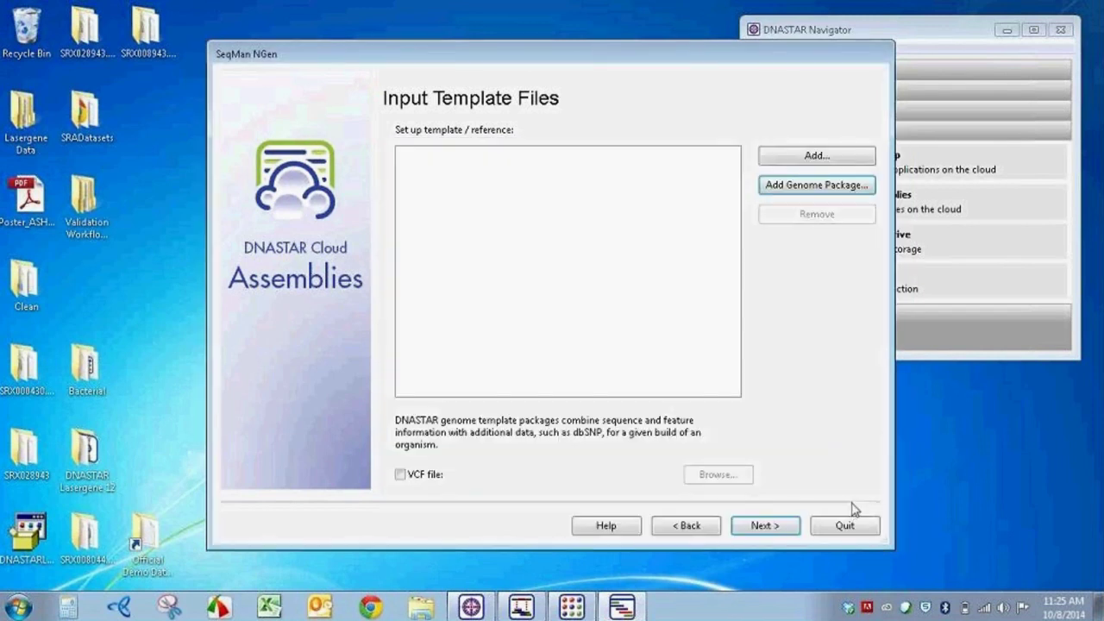
- Add NC_010473.gbk.7z from the Bacterial cloud folder as the reference template
click(814, 157)
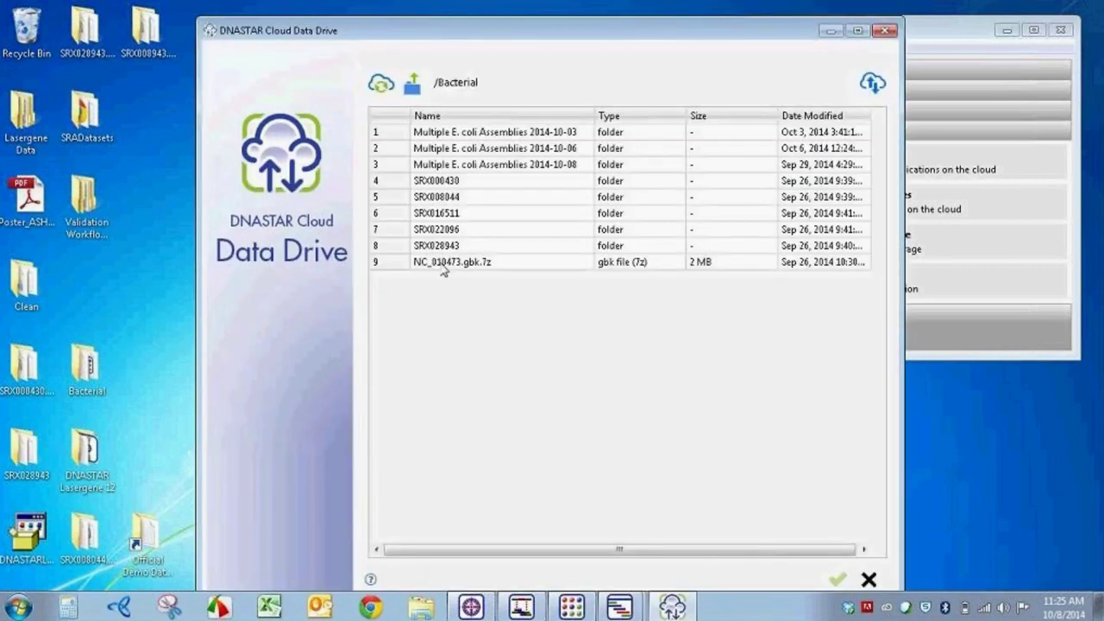
click(442, 265)
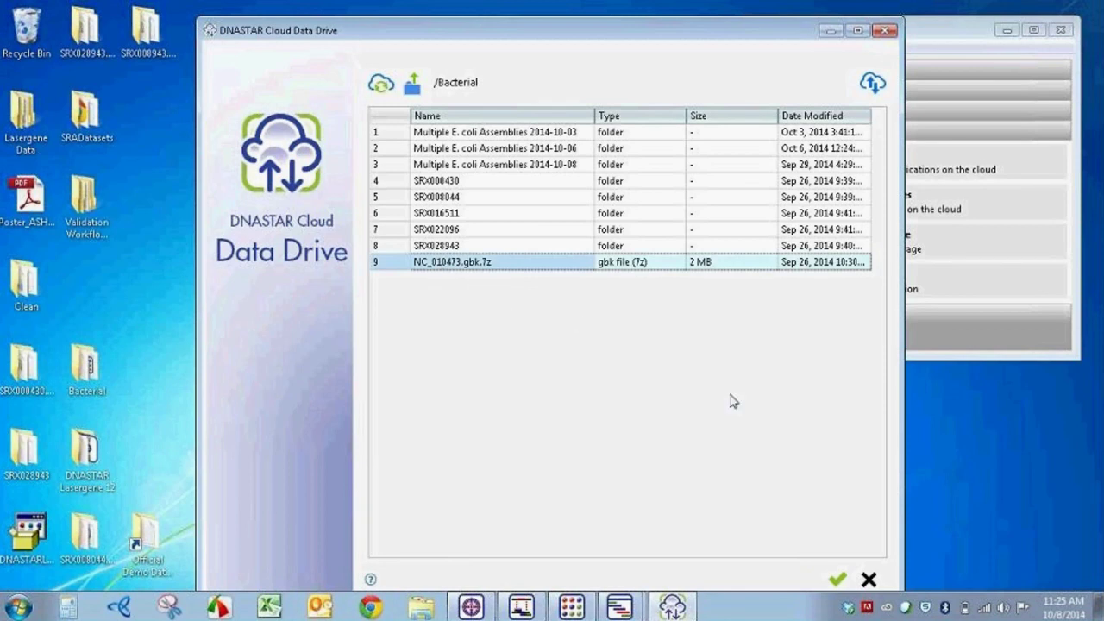
click(839, 581)
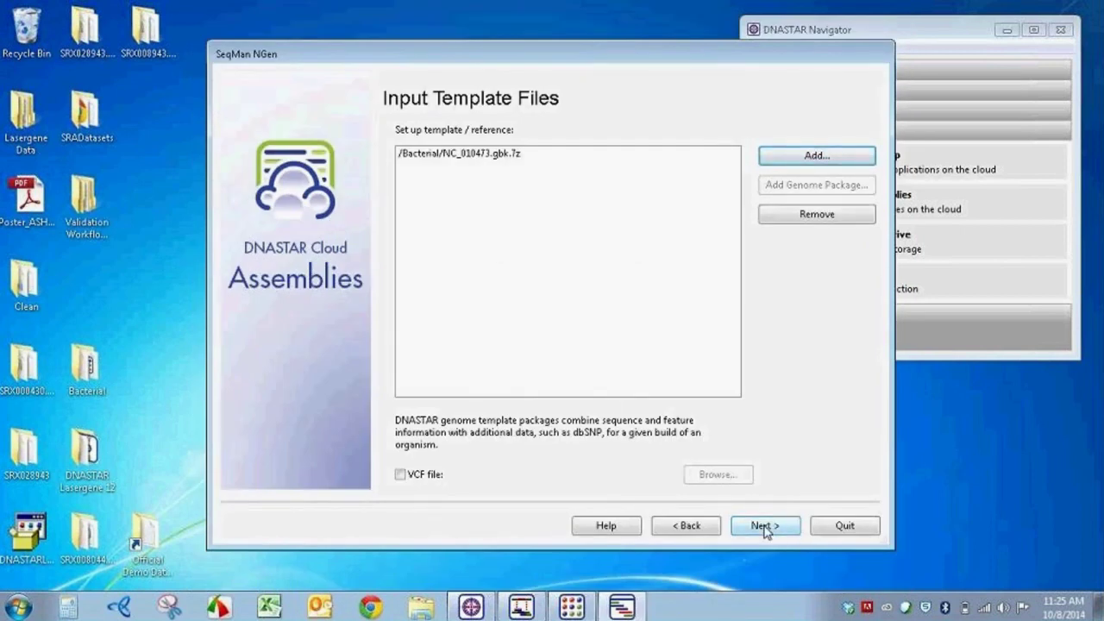
- Add the SRX028943 folder as Illumina > 50 nt paired reads with a 500 bp insert size
click(765, 528)
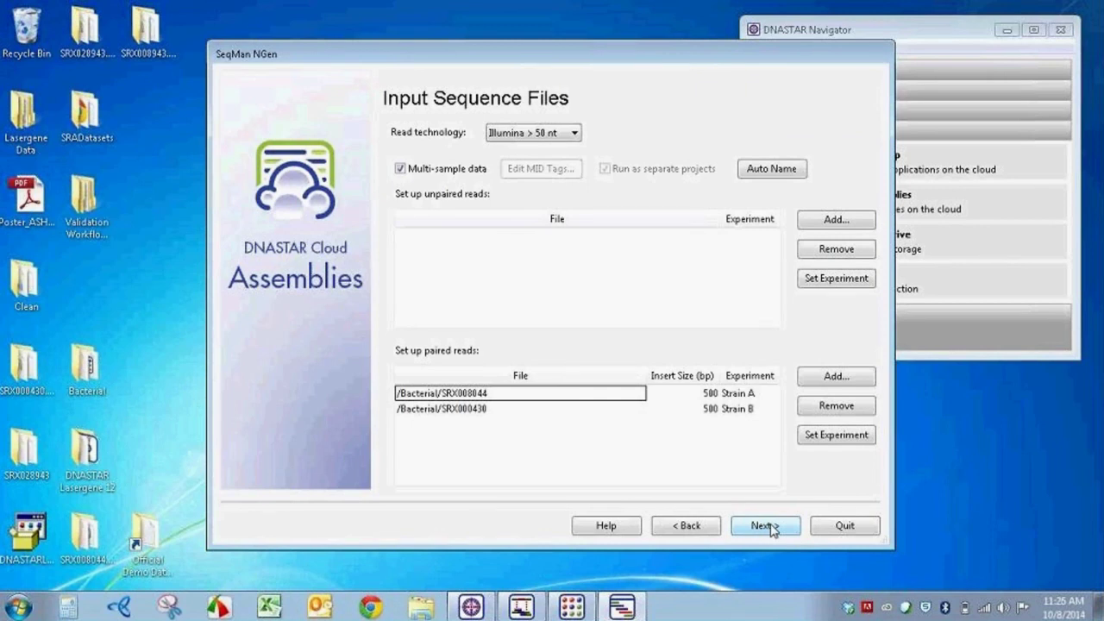
click(562, 134)
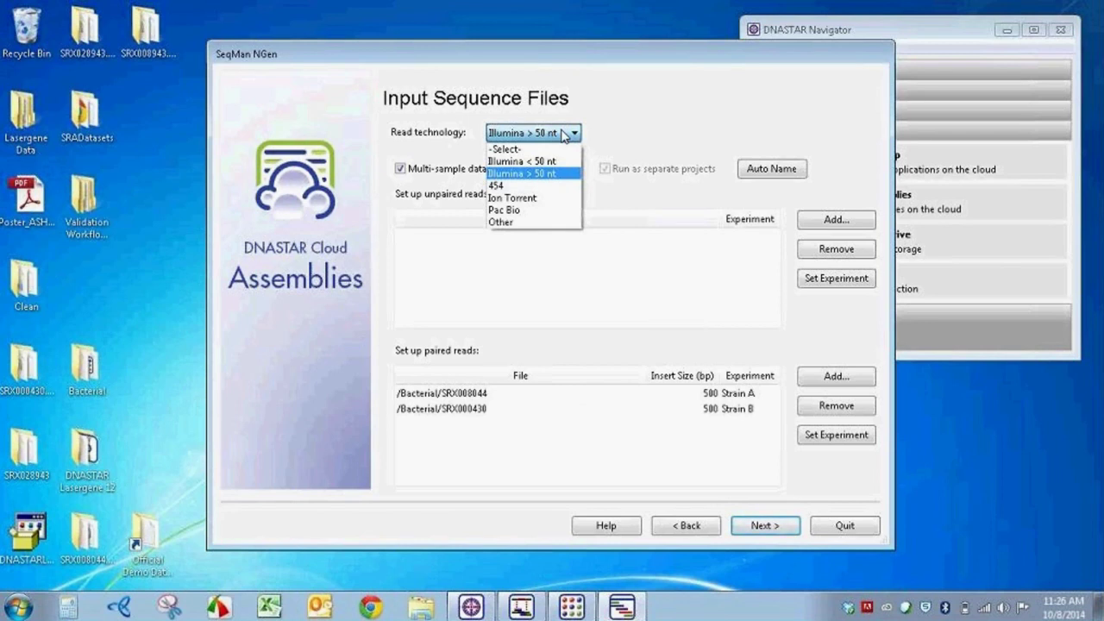
click(464, 416)
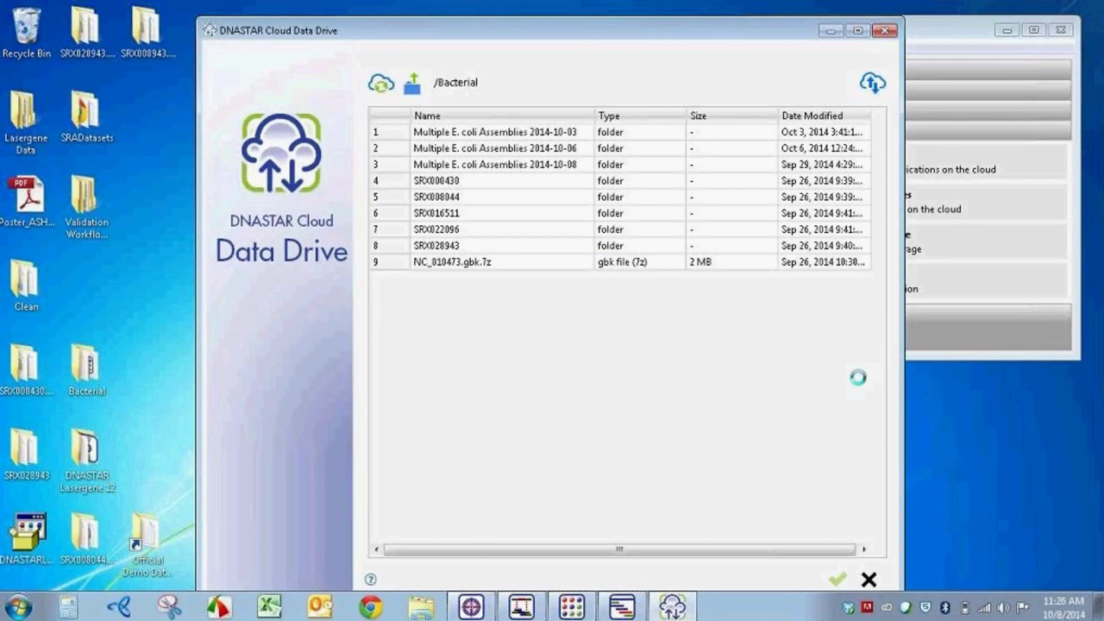
click(463, 248)
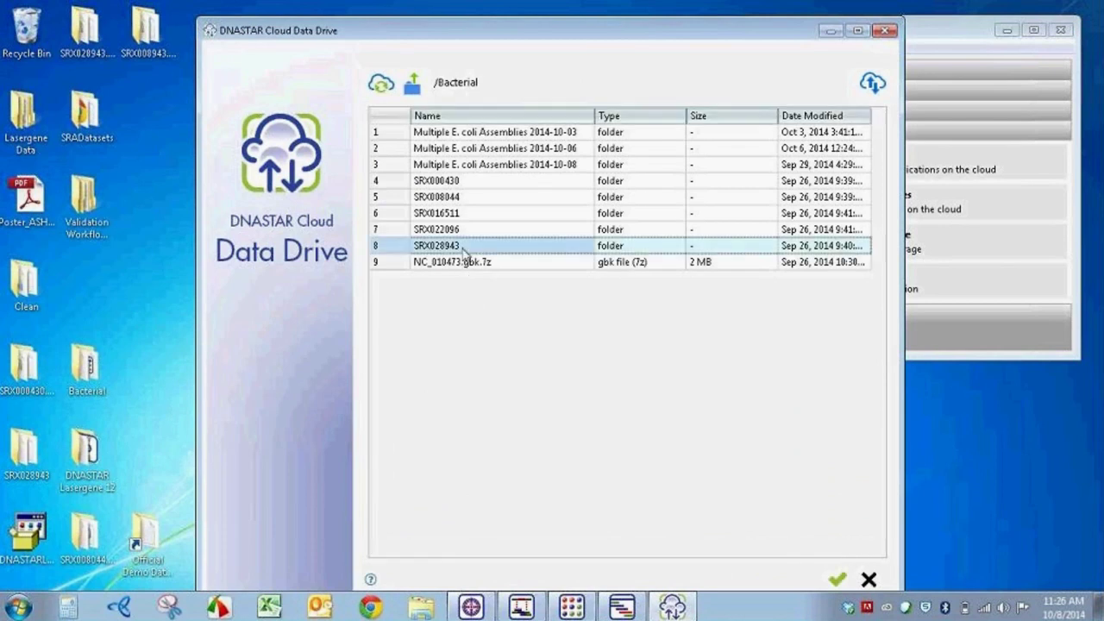
click(836, 579)
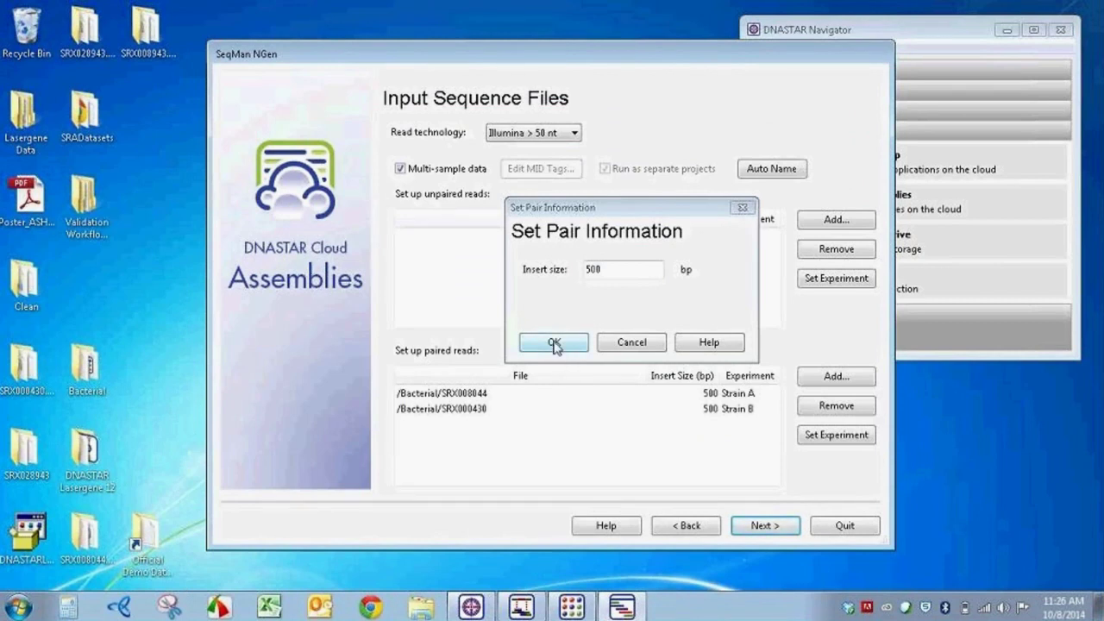
click(554, 343)
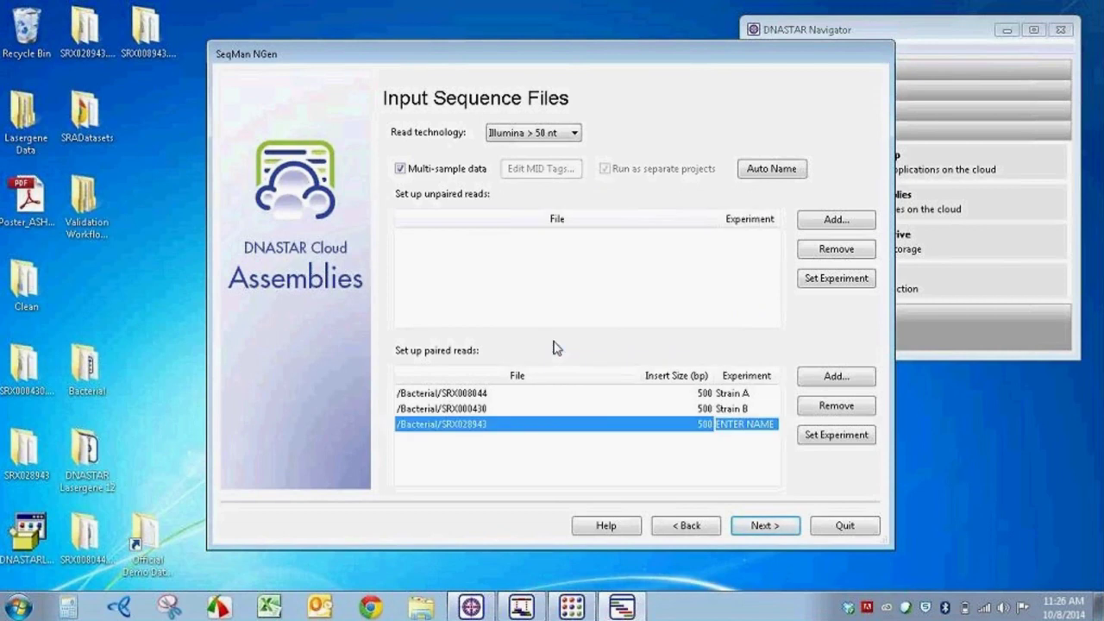
- Name the third sample 'Strain C' and proceed to Assembly Options
click(739, 427)
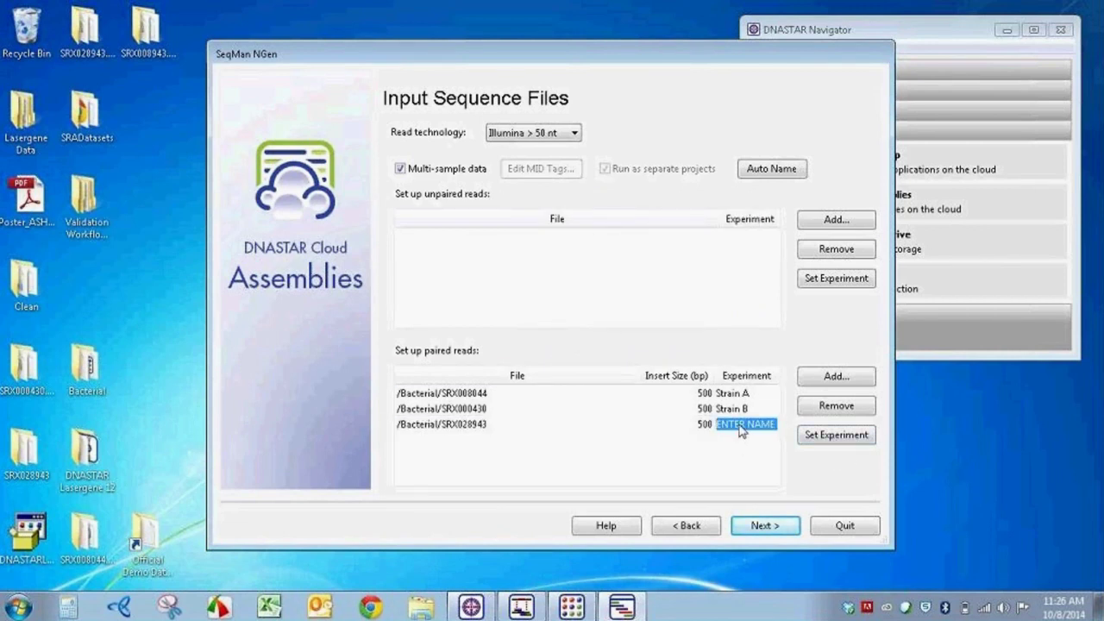
text(Strain C)
click(754, 408)
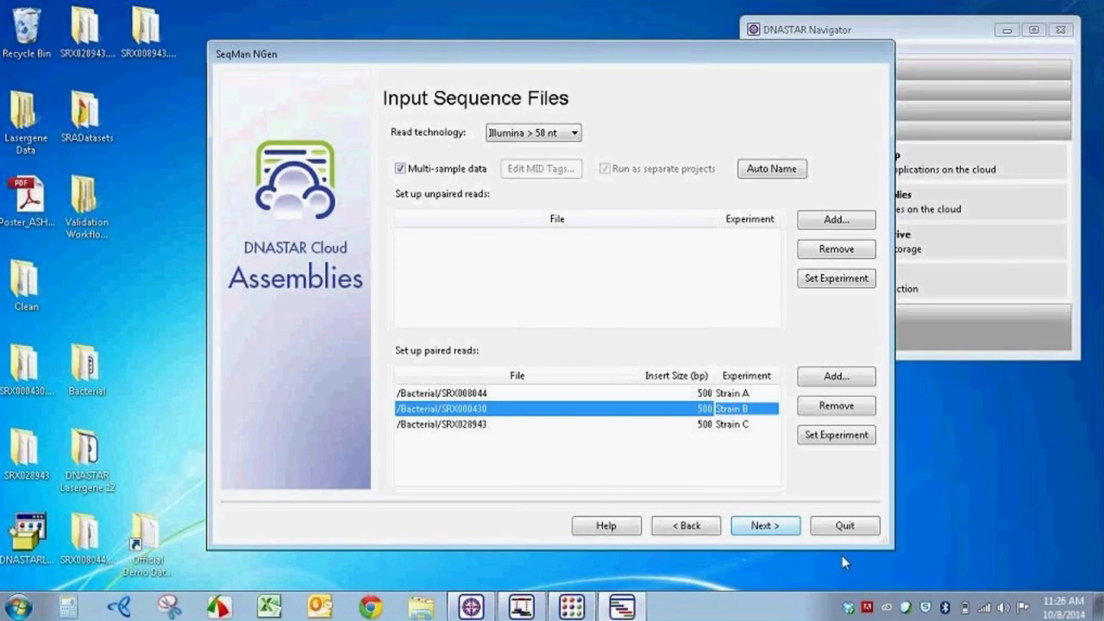
click(763, 527)
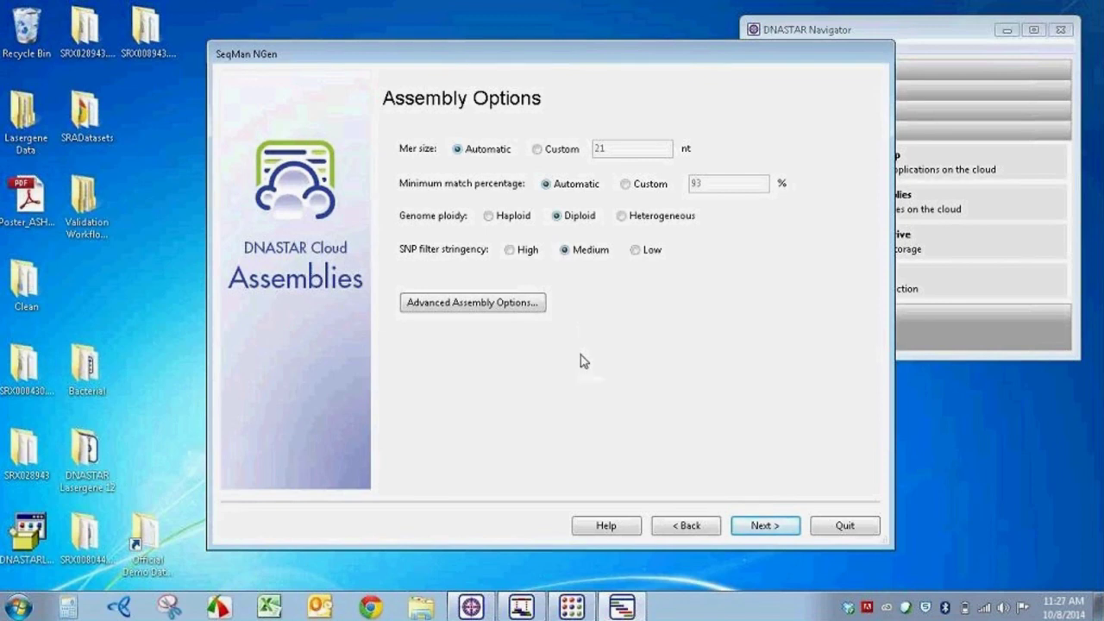
click(440, 309)
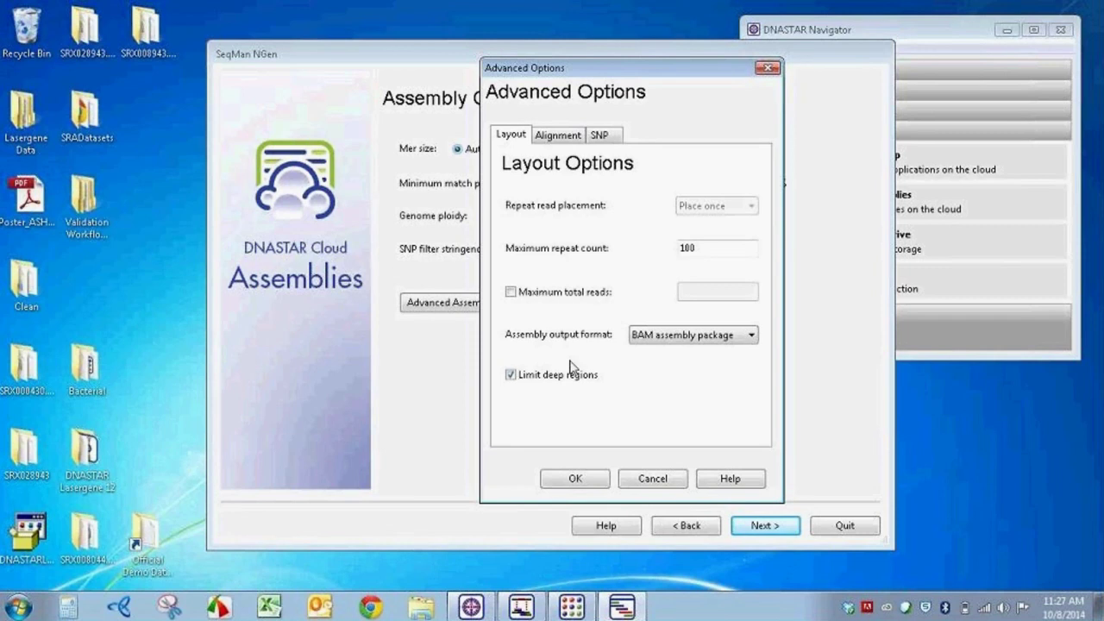
click(557, 137)
click(603, 138)
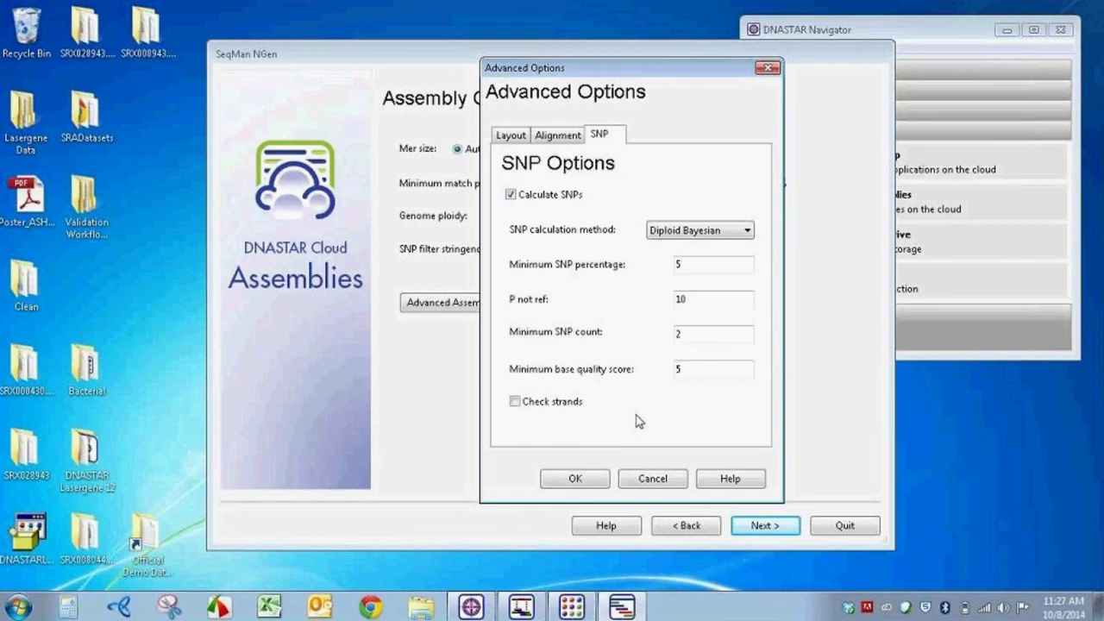
click(650, 483)
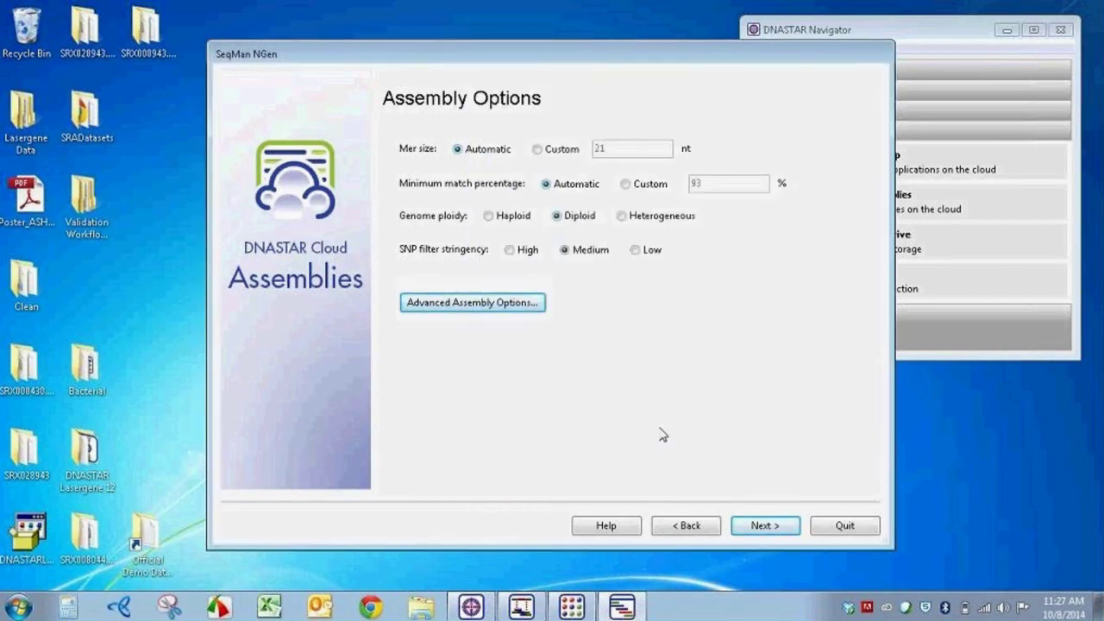
- Review the assembly summary and launch the three-strain assembly on the DNASTAR Cloud
click(764, 525)
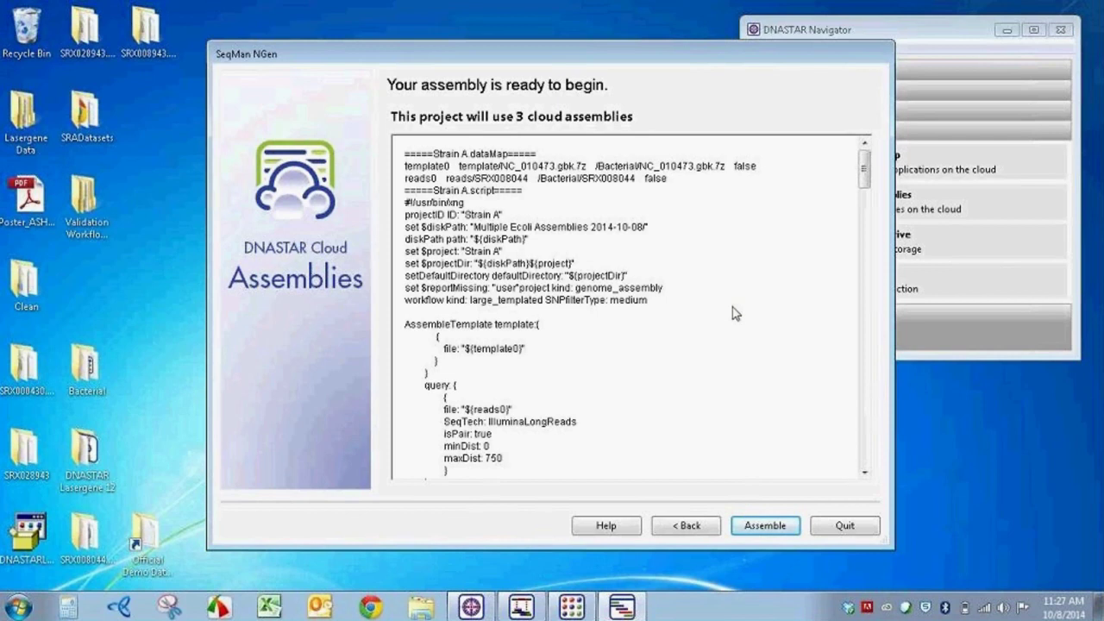
click(766, 527)
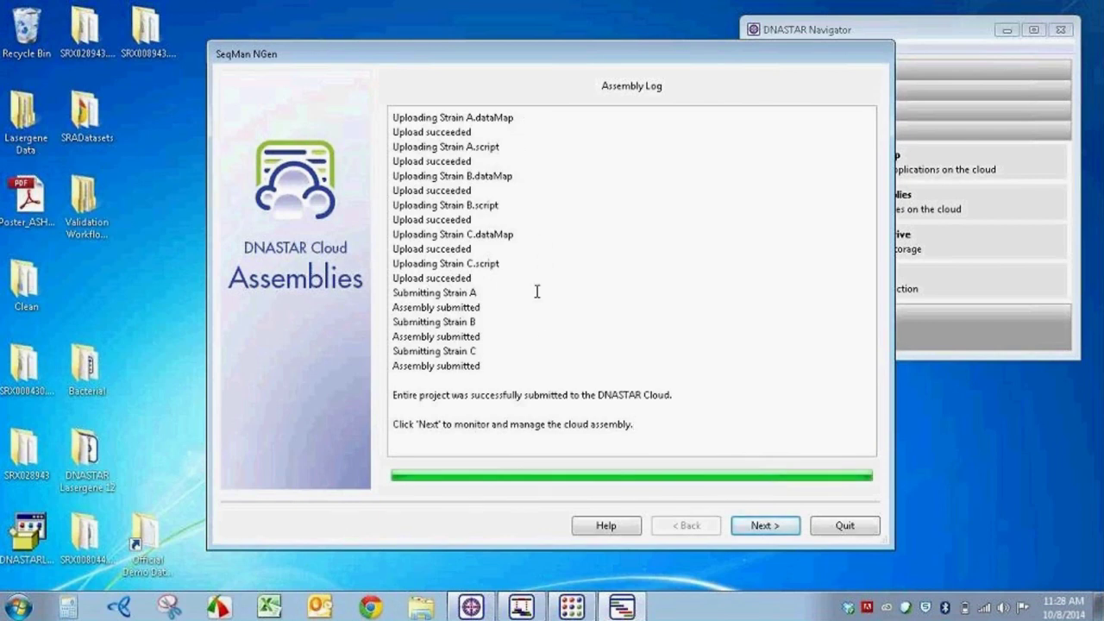
- Highlight the 'Entire project was successfully submitted' line in the Assembly Log, then clear it
drag(393, 394, 691, 389)
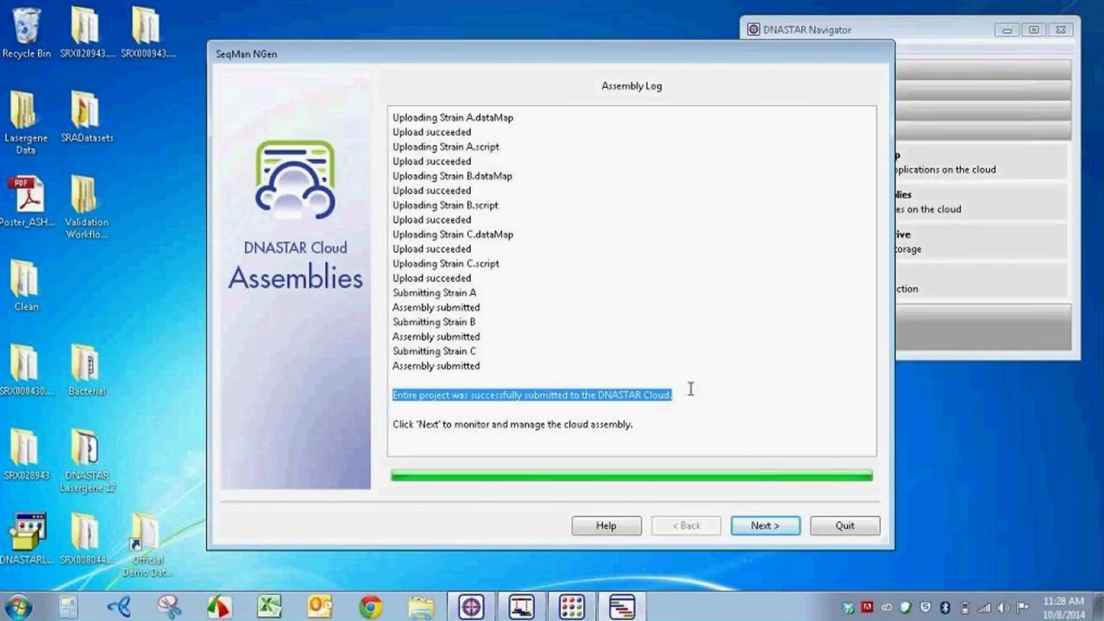
click(676, 426)
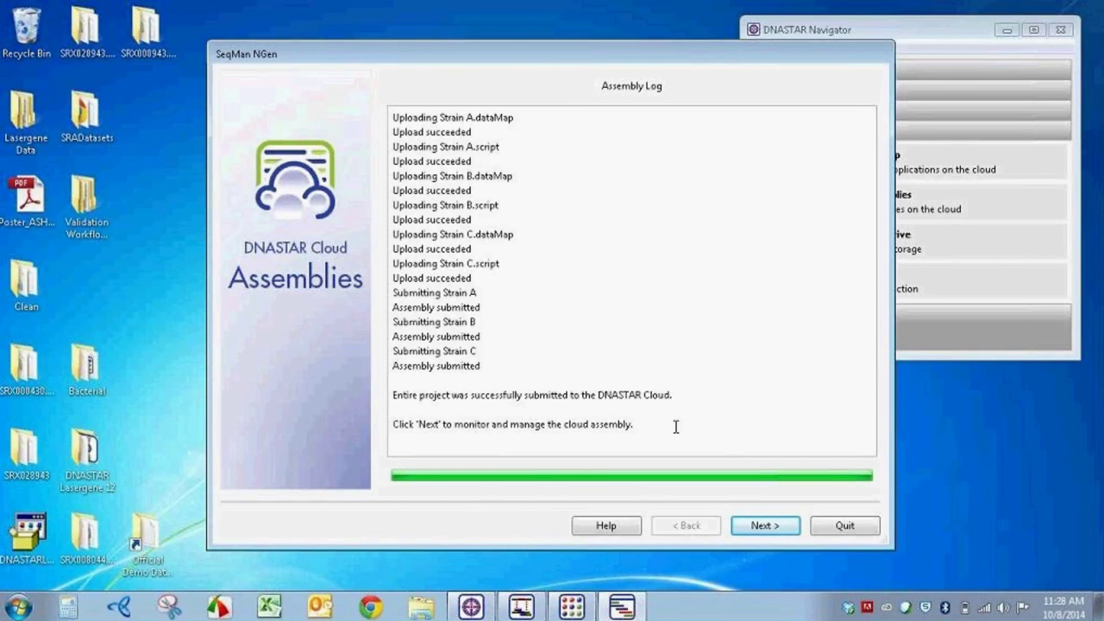
- List cloud assemblies from the last 7 days and open the 10/7 SRX000430 job's report
click(776, 529)
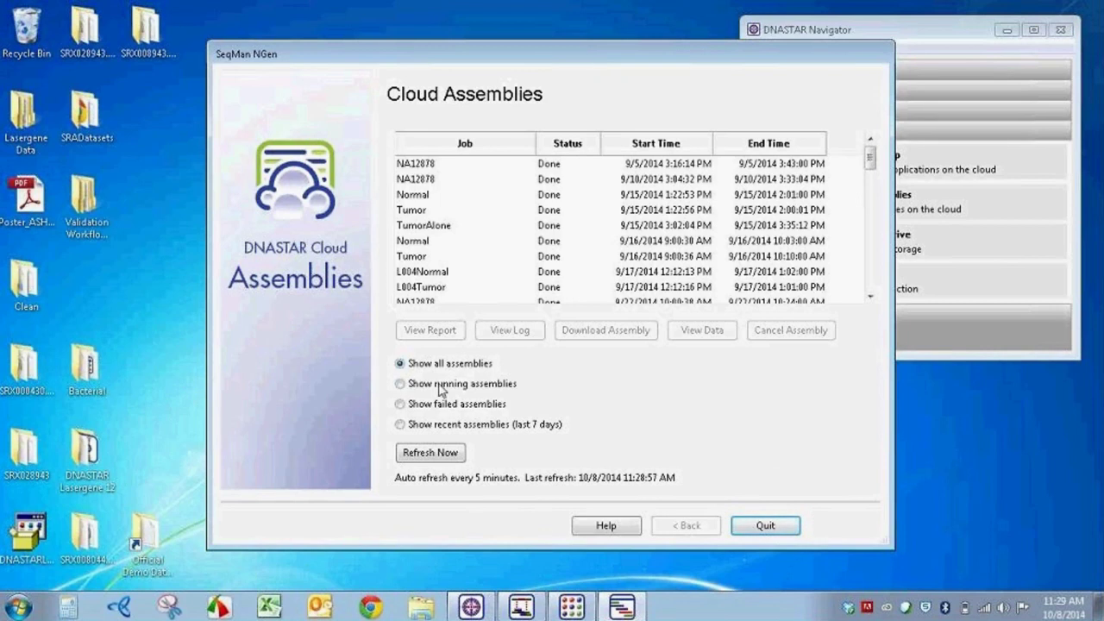
click(400, 384)
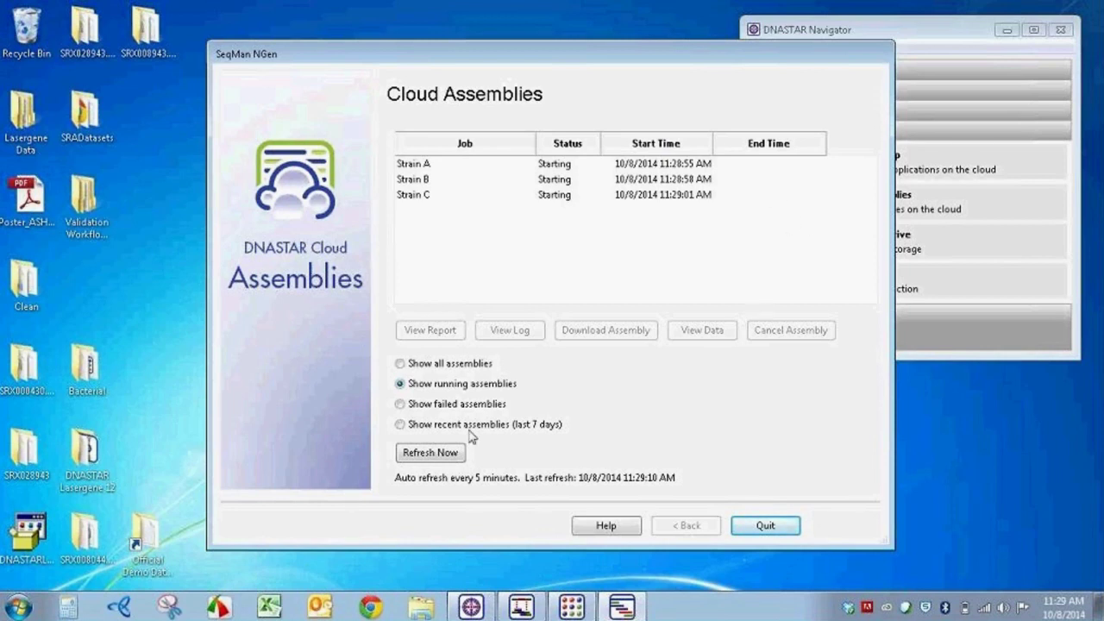
click(400, 424)
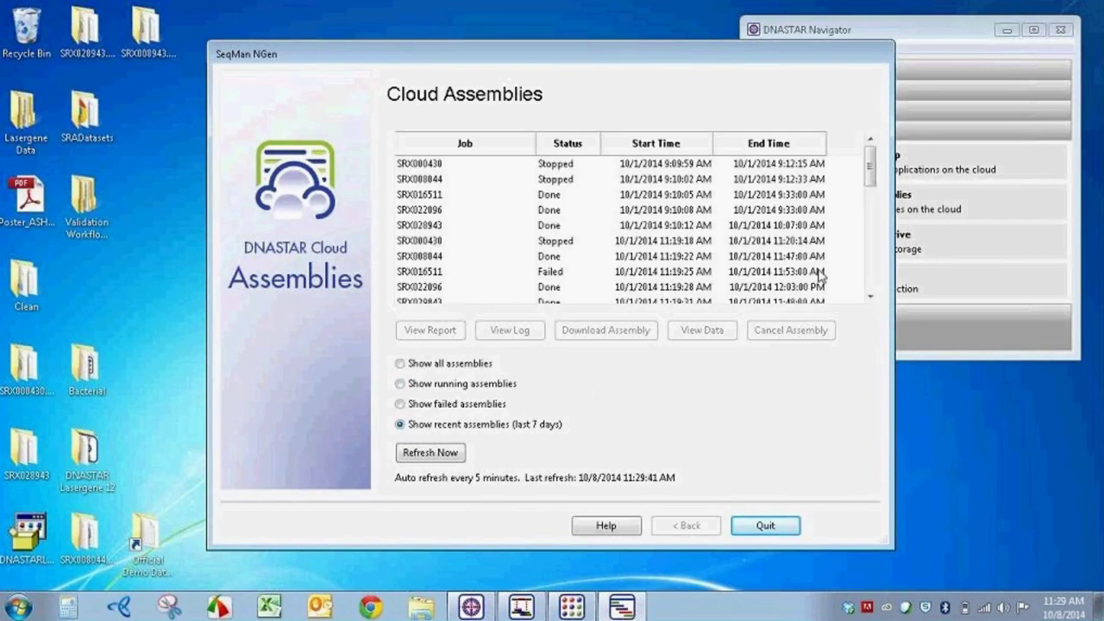
drag(868, 171, 873, 250)
click(417, 241)
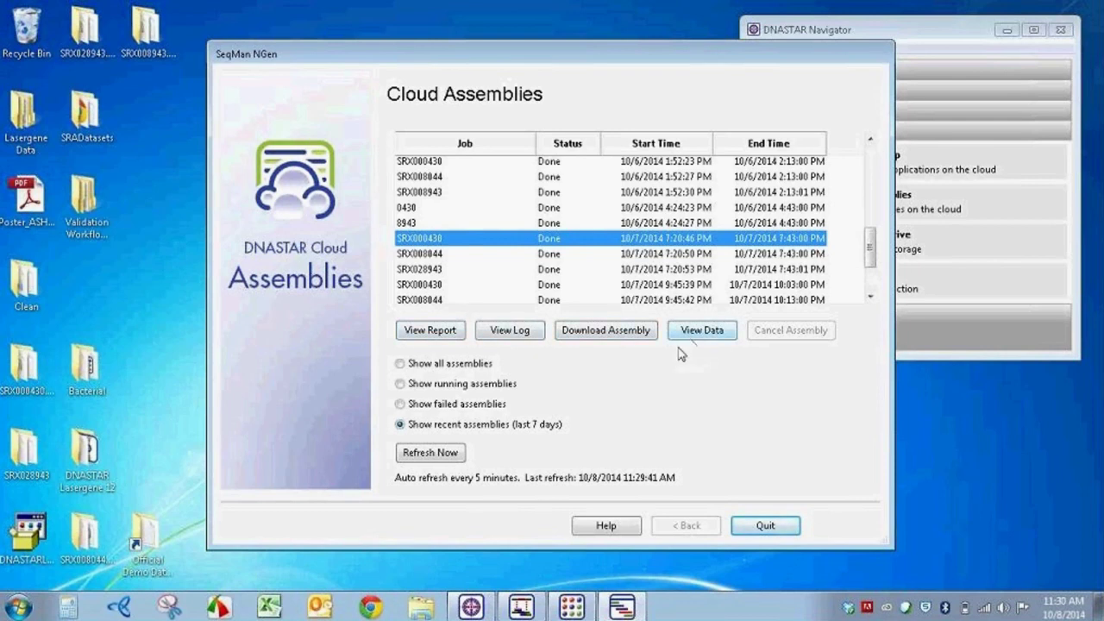
click(423, 337)
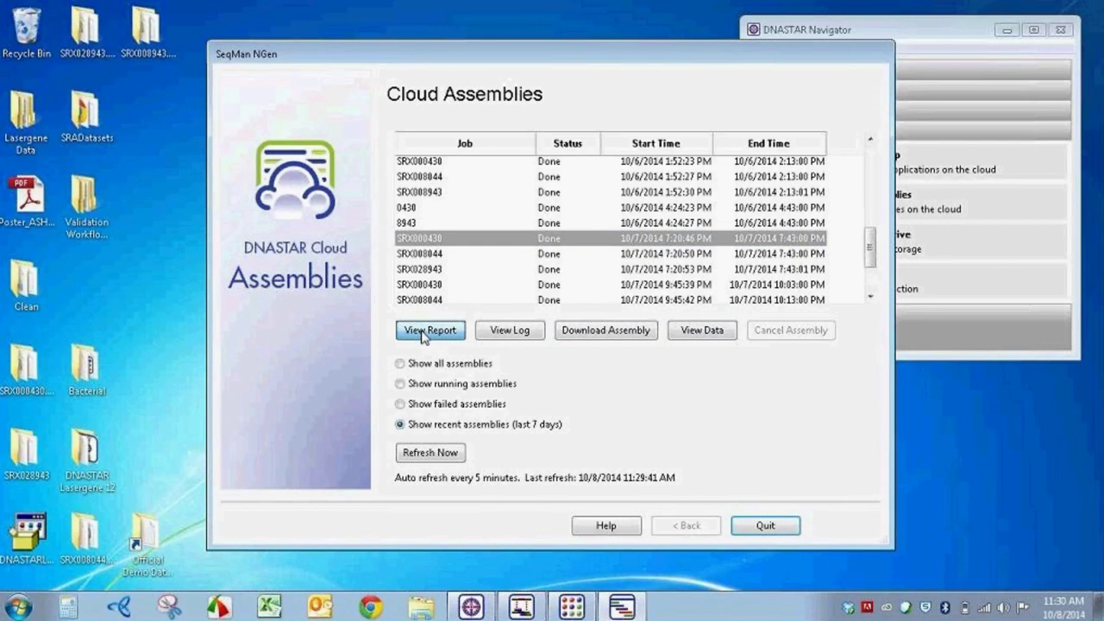
click(424, 333)
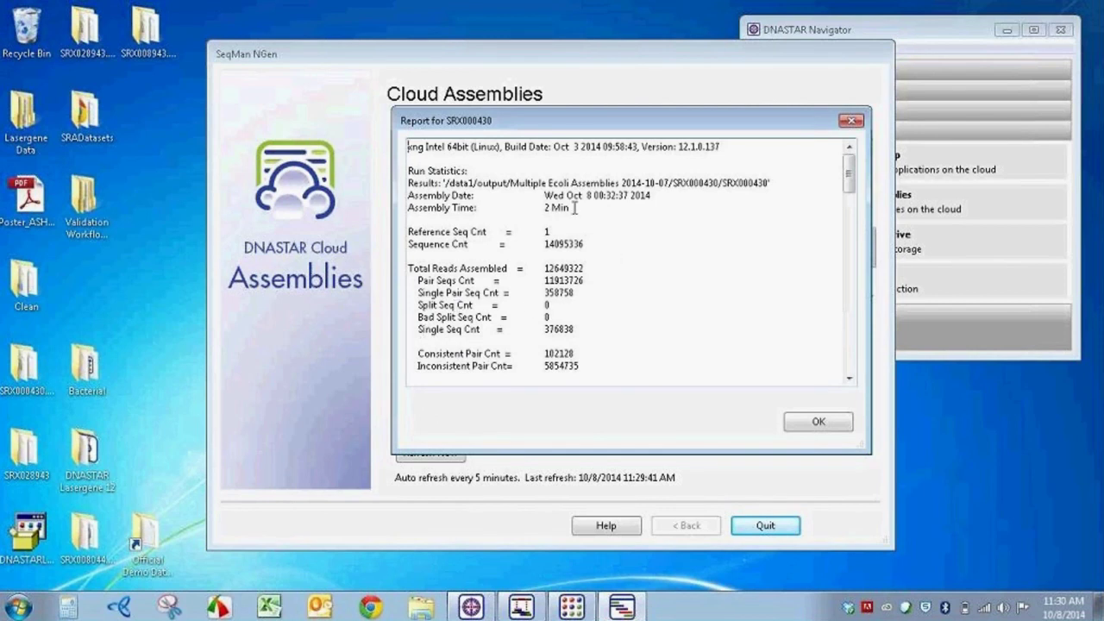
drag(572, 208, 406, 209)
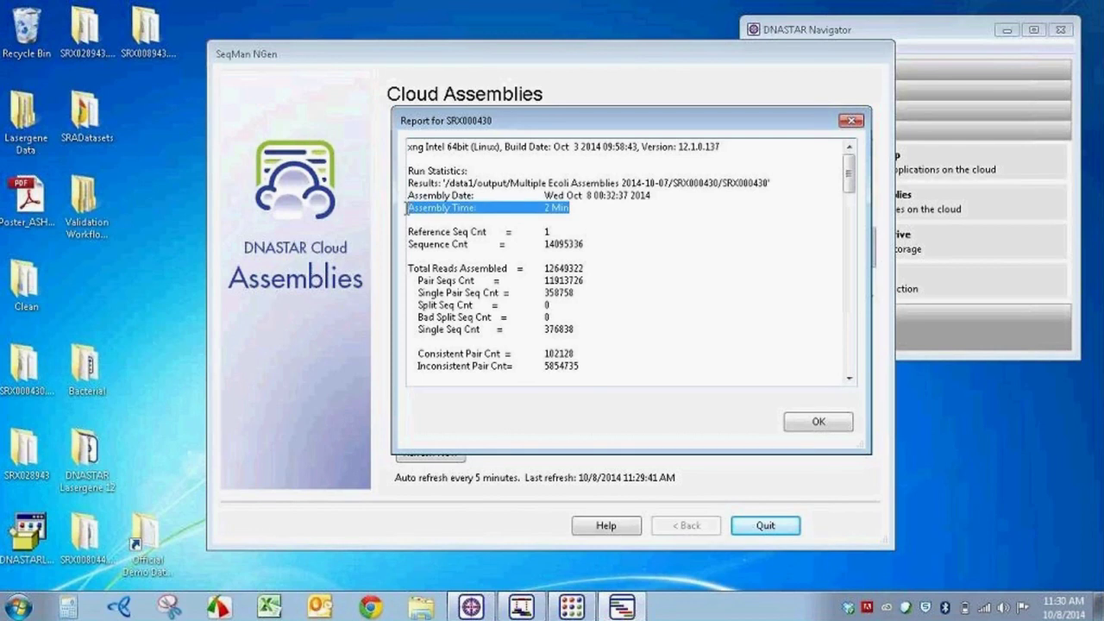
click(618, 288)
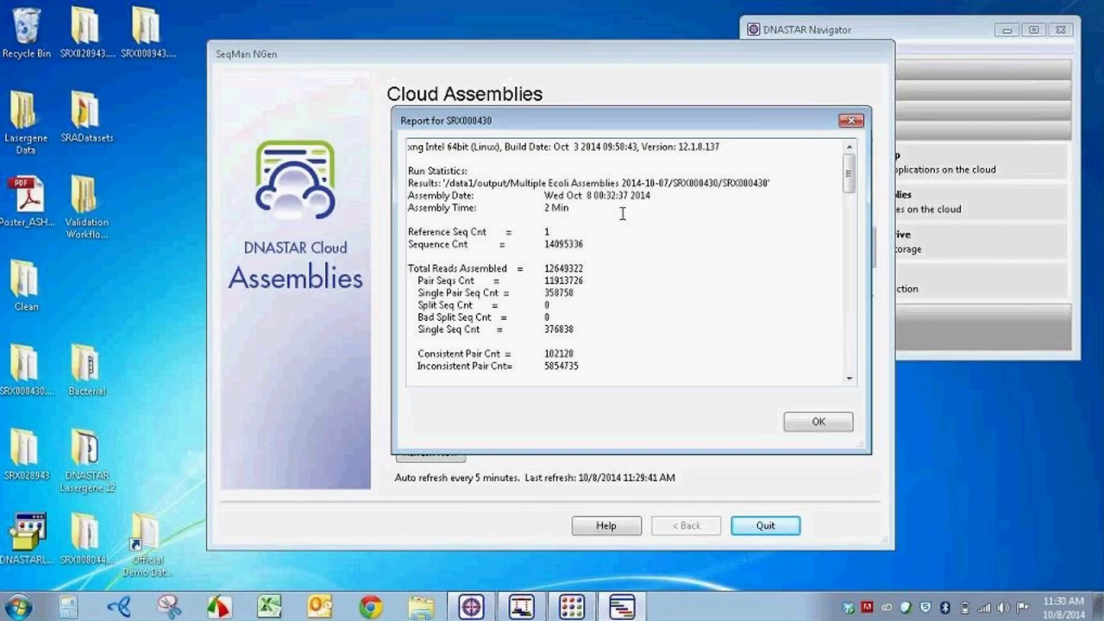
click(595, 210)
drag(595, 210, 404, 210)
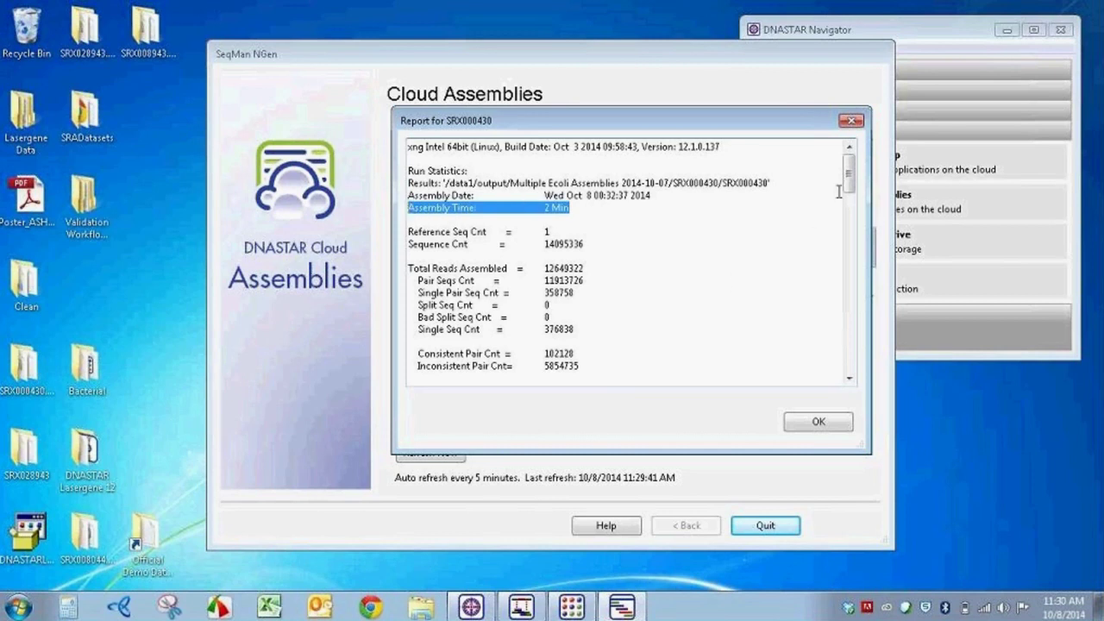
drag(850, 183, 850, 226)
click(612, 243)
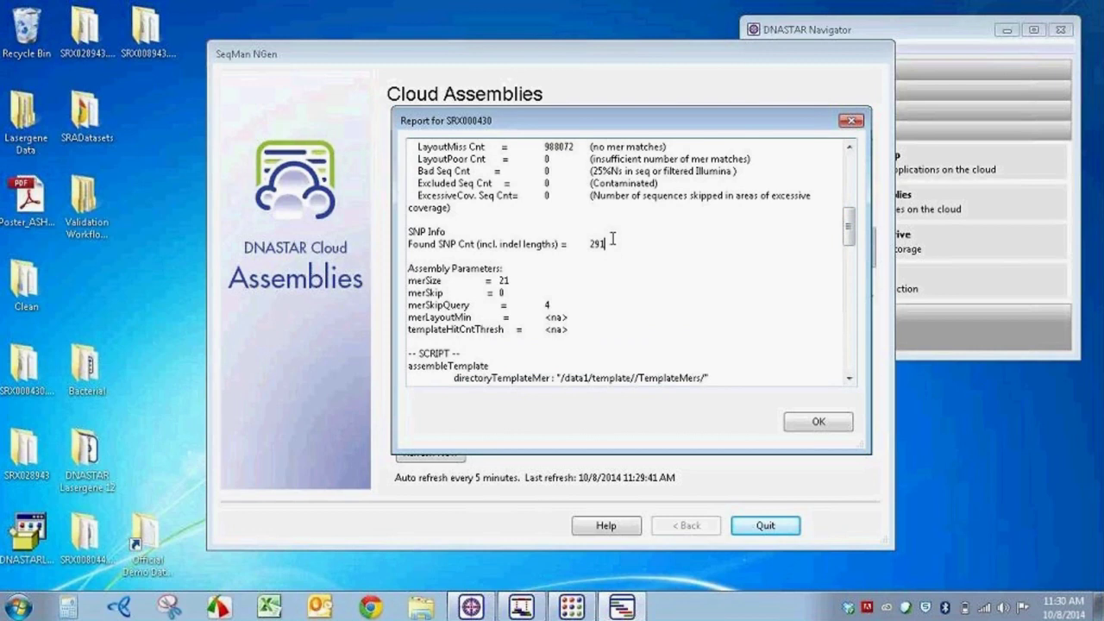
shift+click(398, 243)
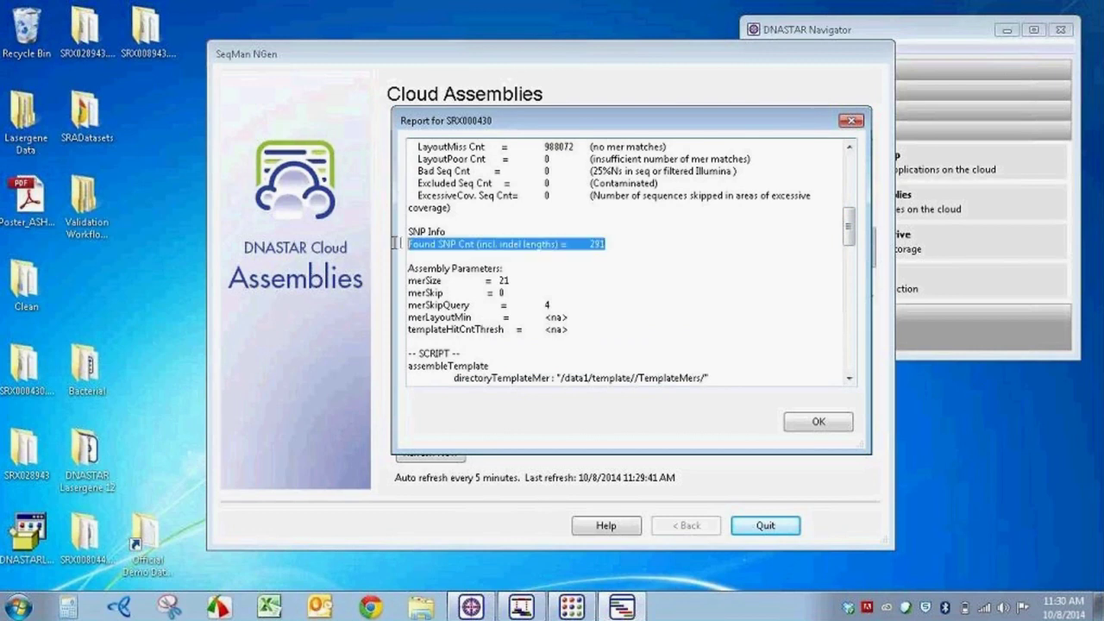
click(566, 292)
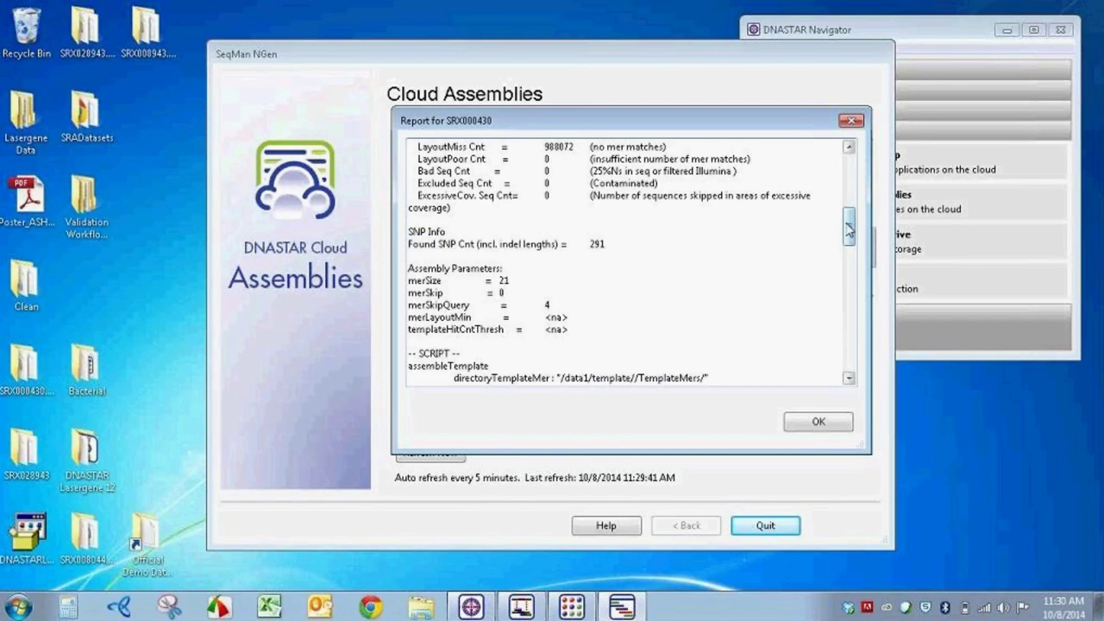
click(816, 423)
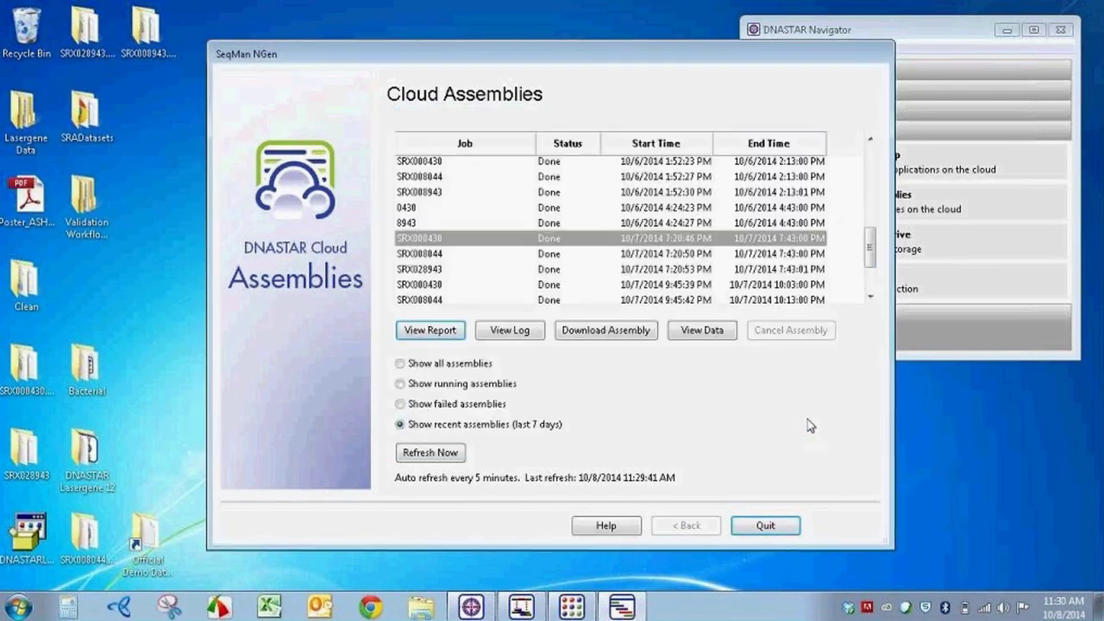
- In the SRX000430 log, highlight the NC_010473 template path and the 'Job finished successfully' line
click(531, 336)
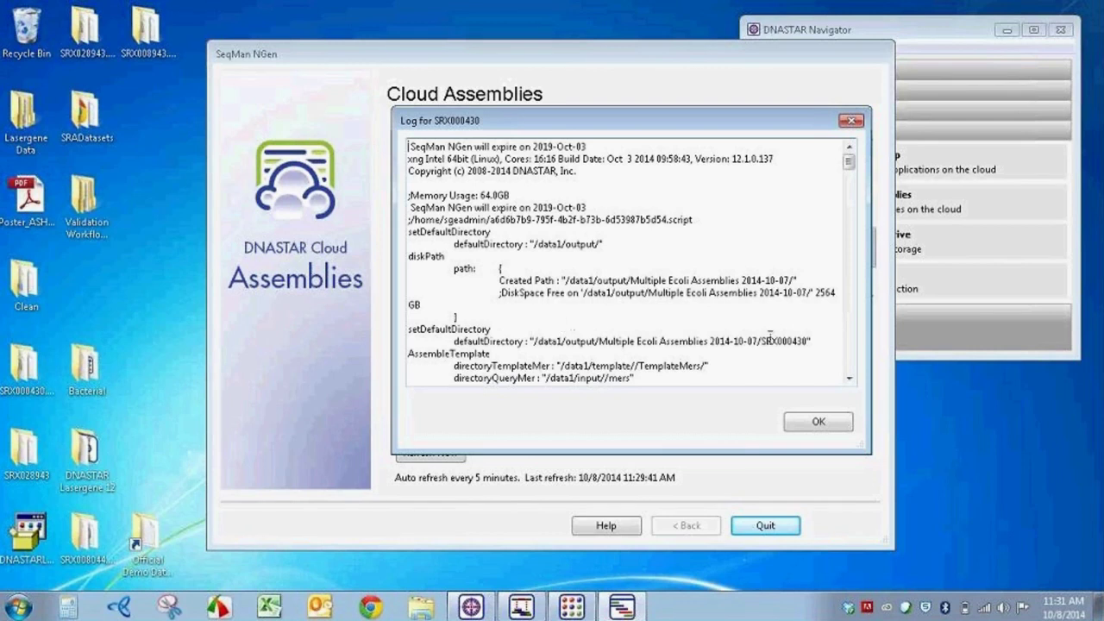
click(852, 356)
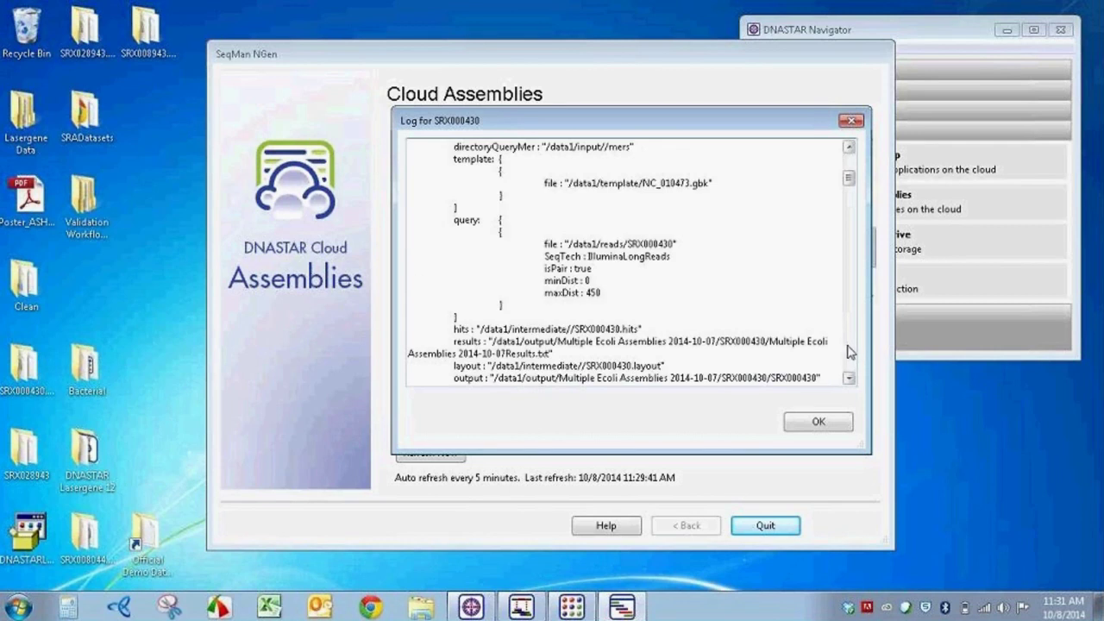
click(730, 183)
drag(730, 183, 545, 185)
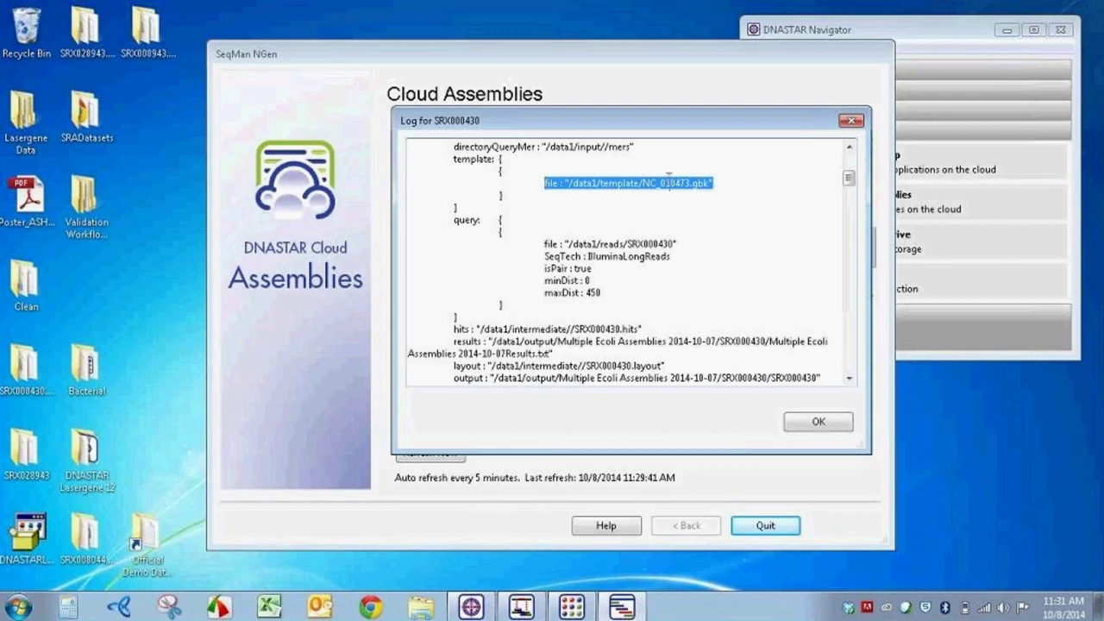
click(704, 238)
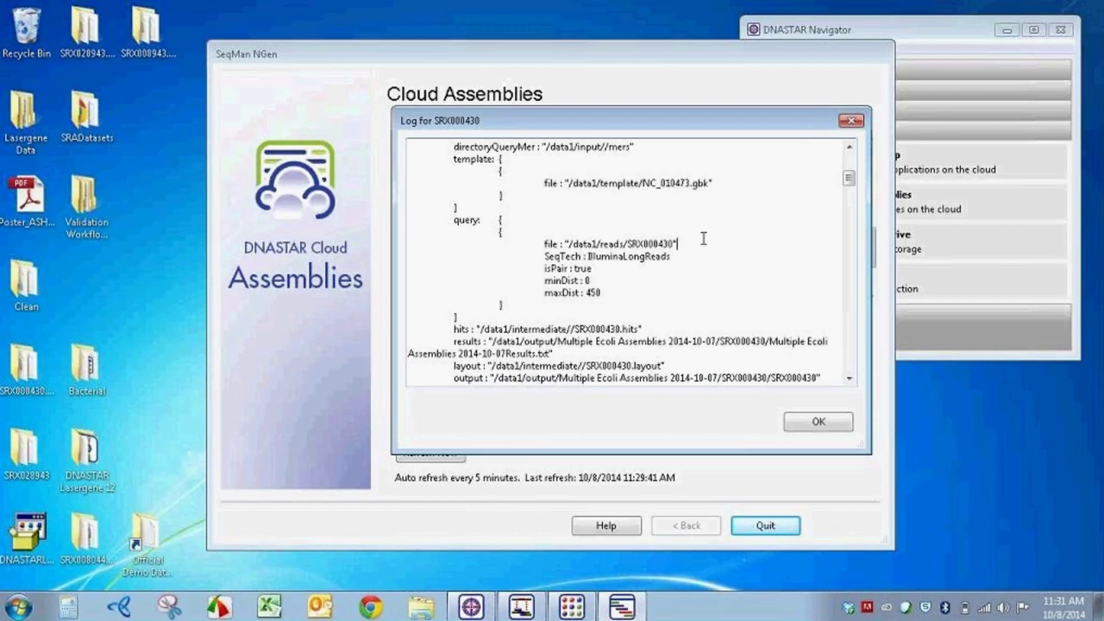
drag(848, 183, 849, 364)
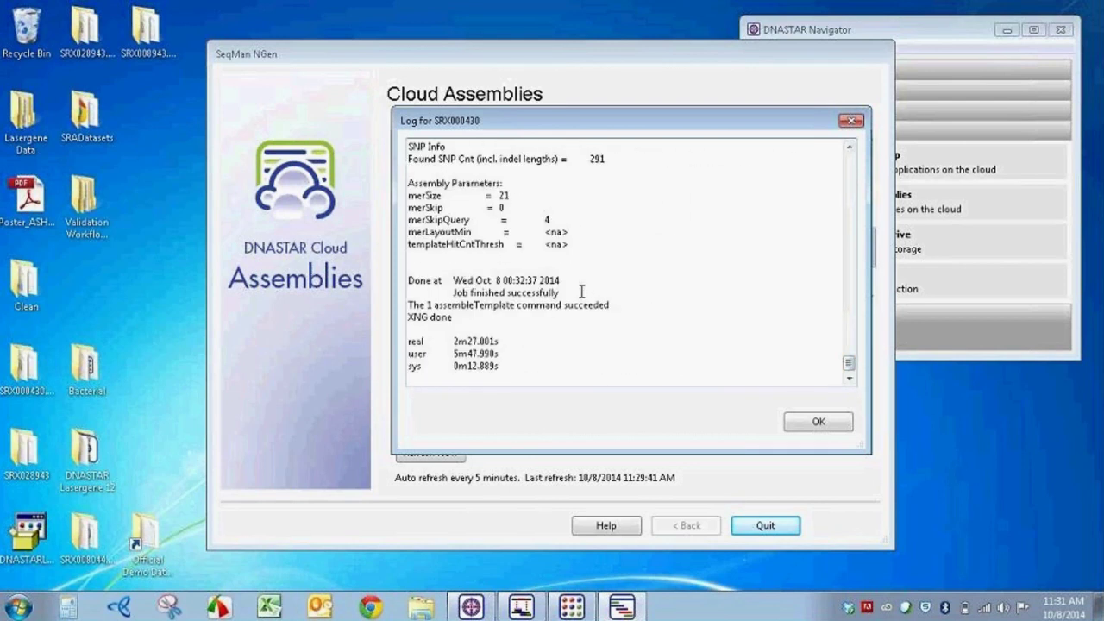
drag(559, 293, 429, 304)
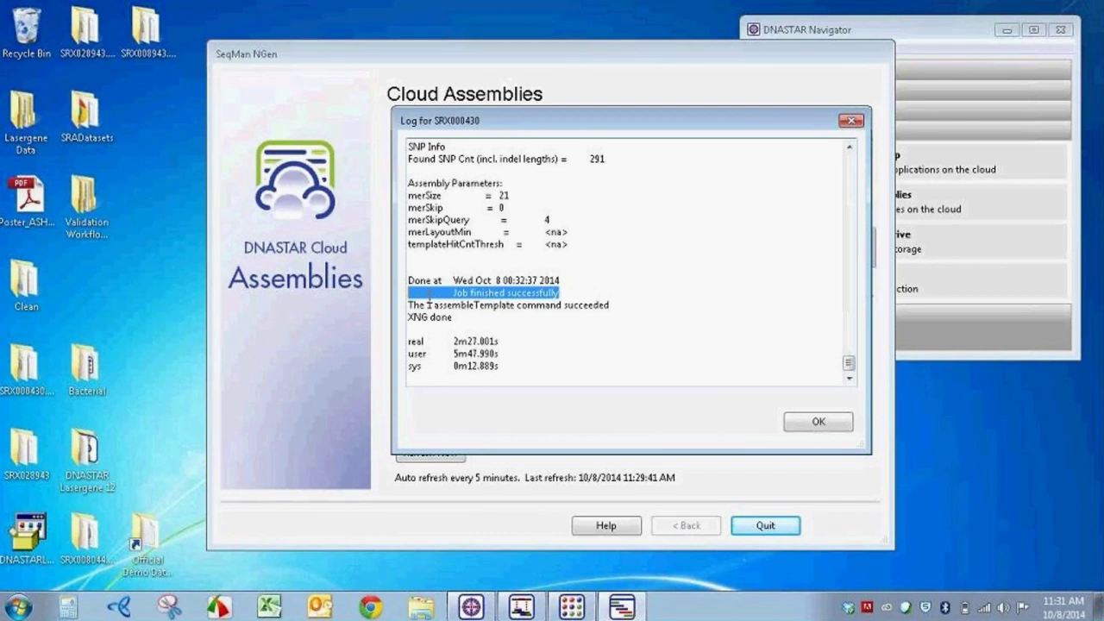
click(556, 339)
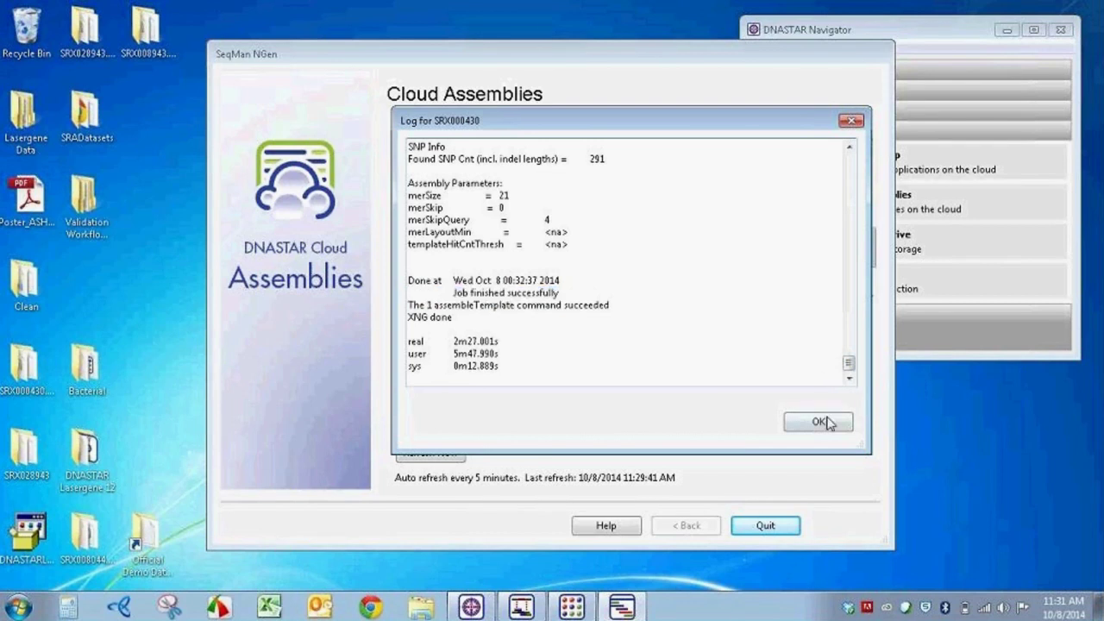
- Close the SRX000430 log, view its seven output files in the Data Drive, then close it
click(820, 422)
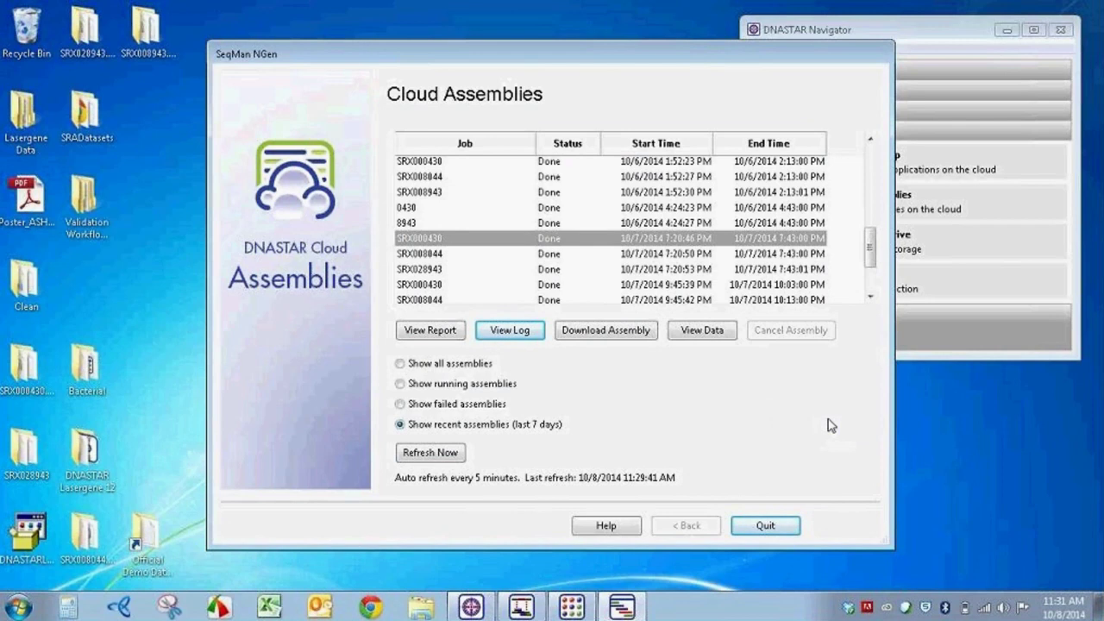
click(700, 333)
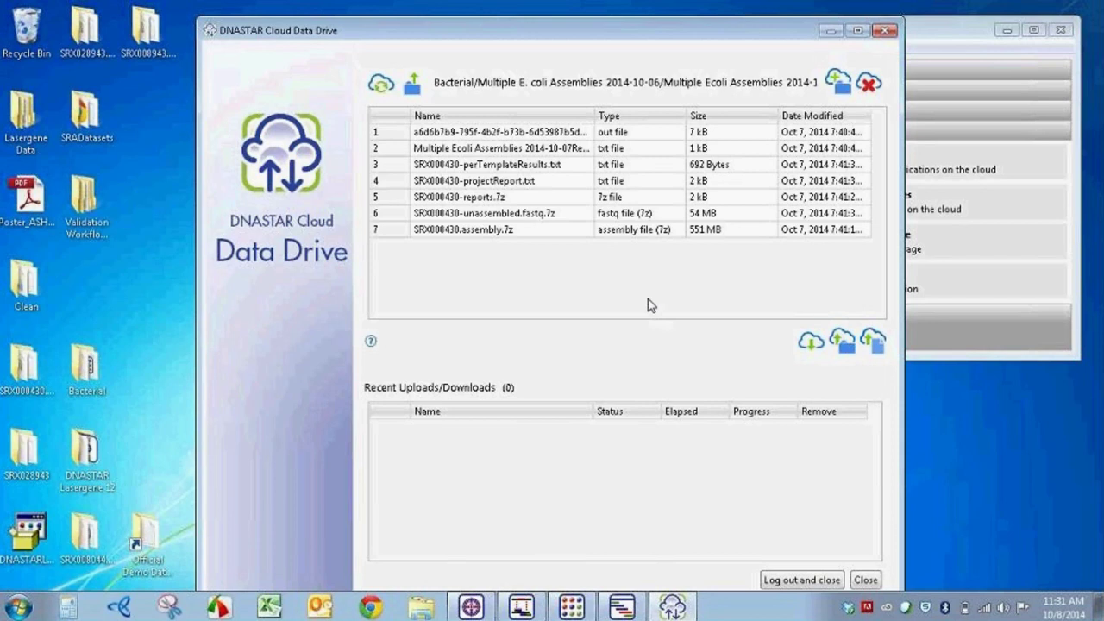
click(866, 580)
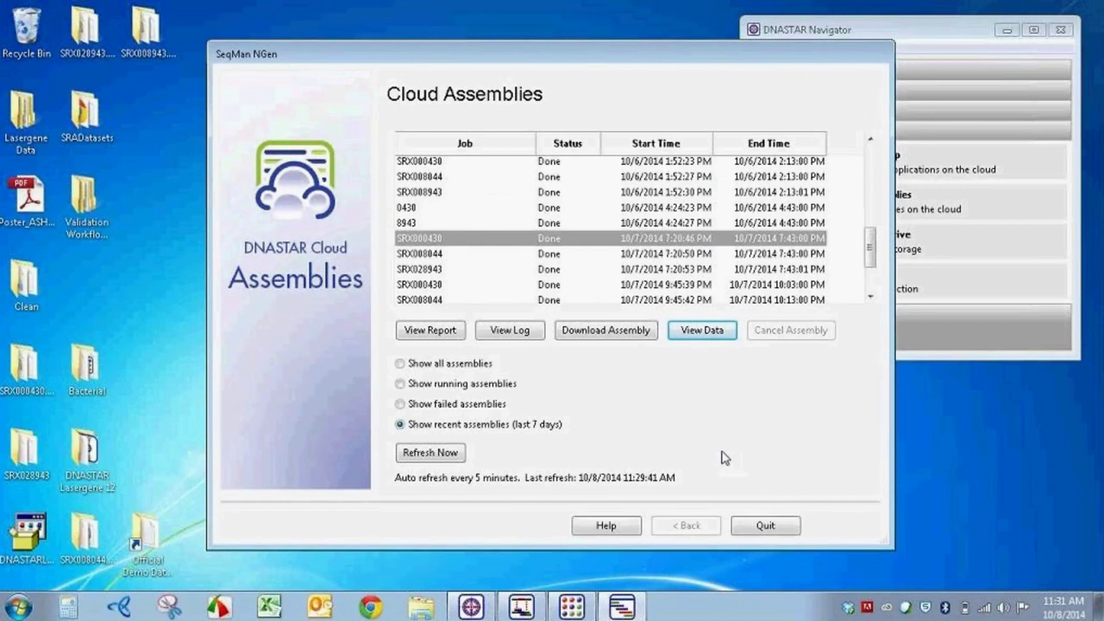
- Download the SRX028943 assembly to the Desktop, overwriting the existing local copy
click(410, 274)
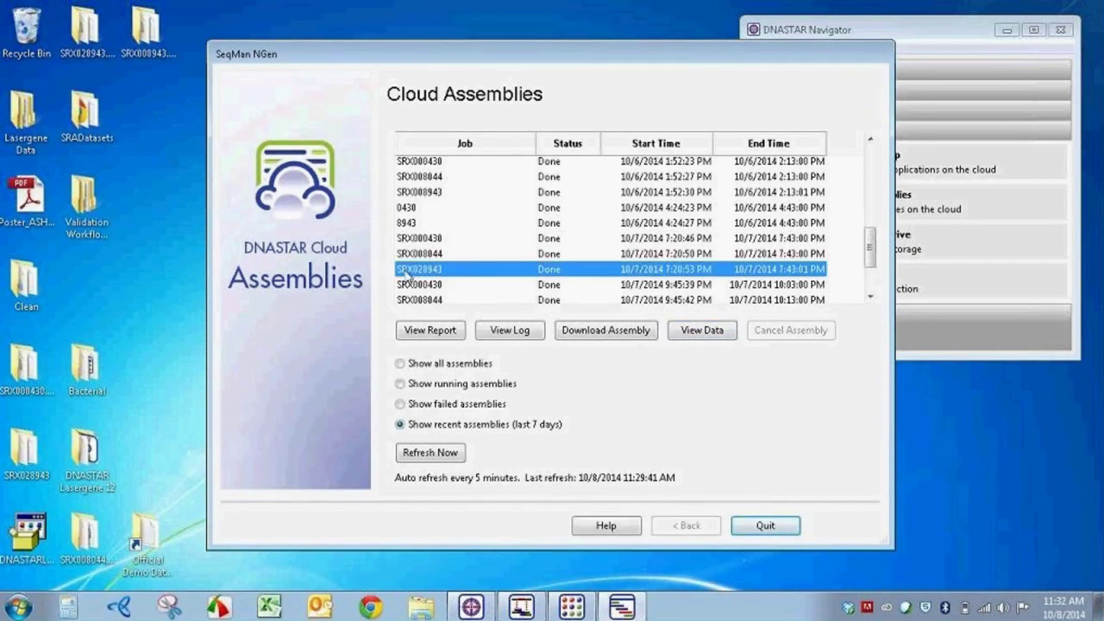
click(594, 335)
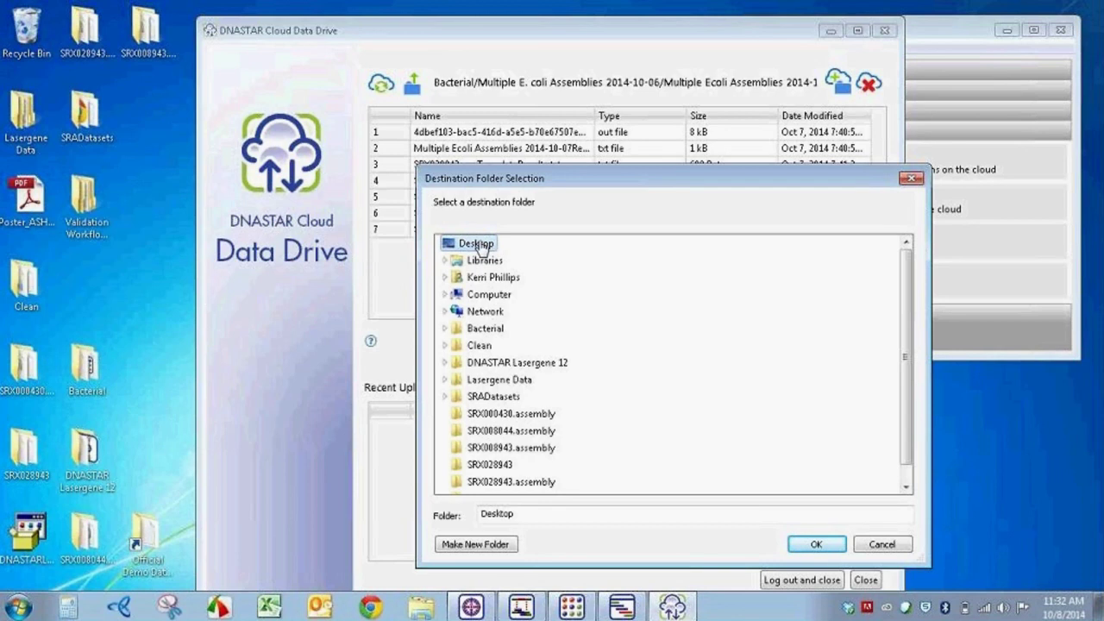
click(815, 545)
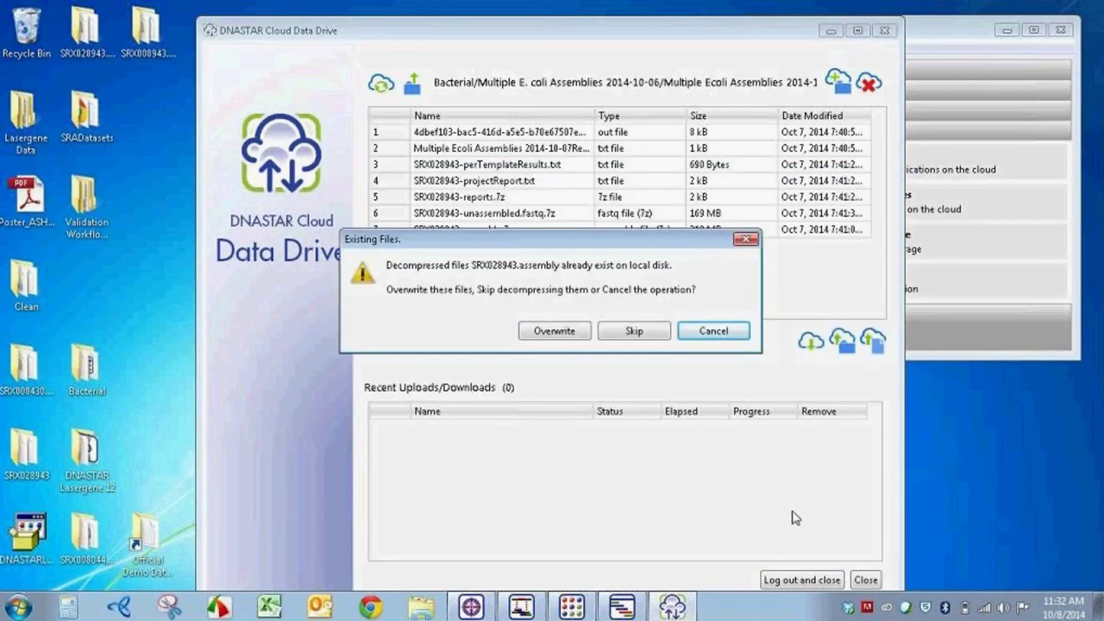
click(571, 331)
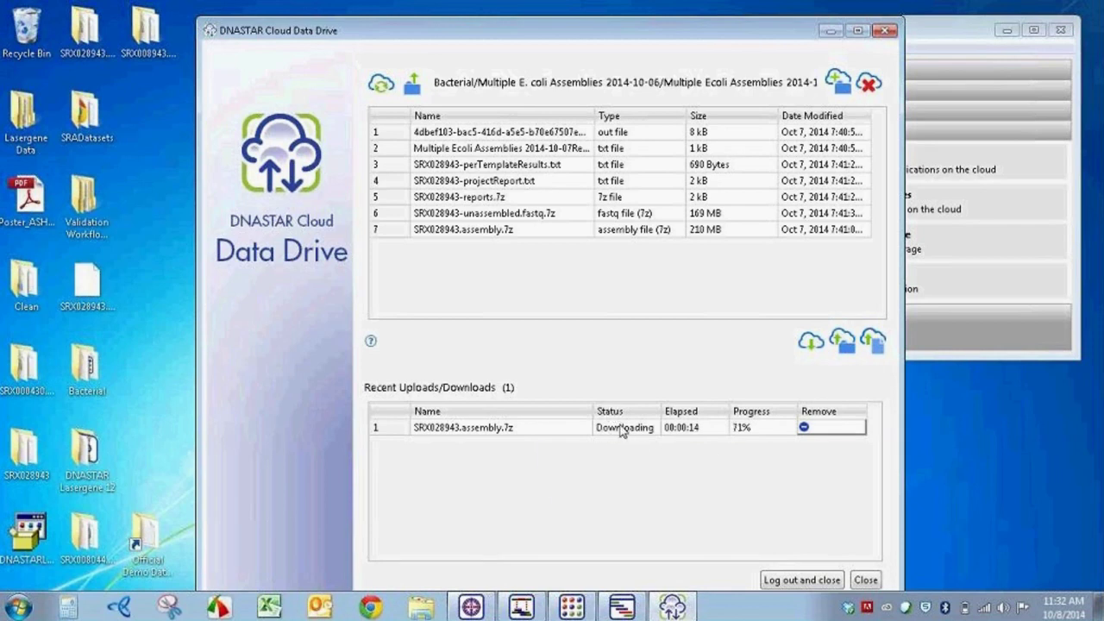
mouse_move(620, 431)
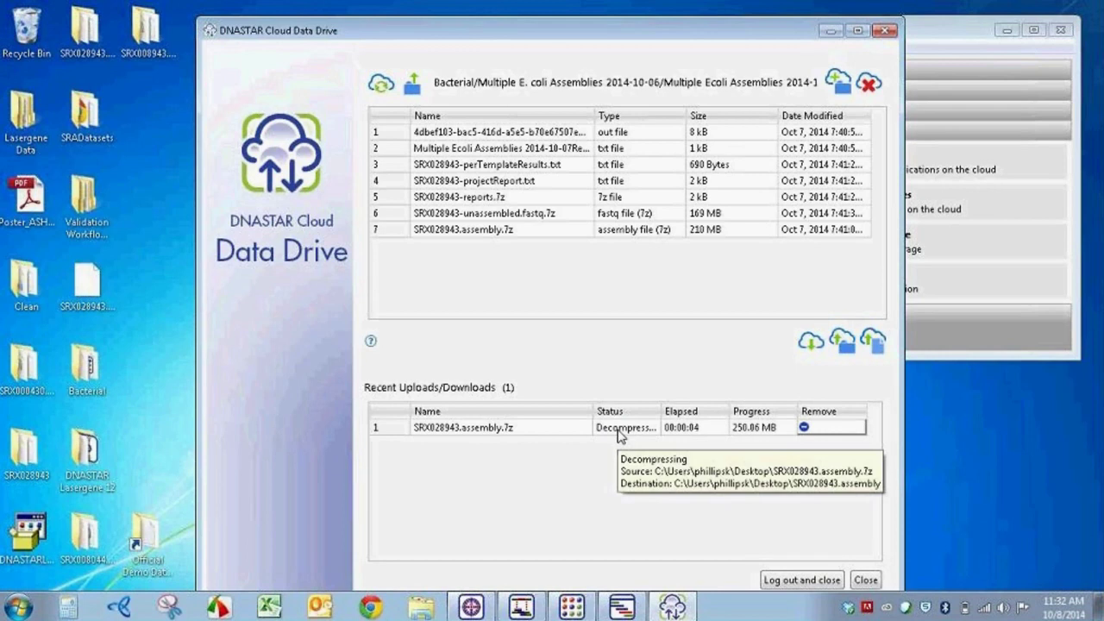
- Close the Cloud Data Drive and SeqMan NGen, then expand Navigator's Next-Gen Sequencing group
click(872, 584)
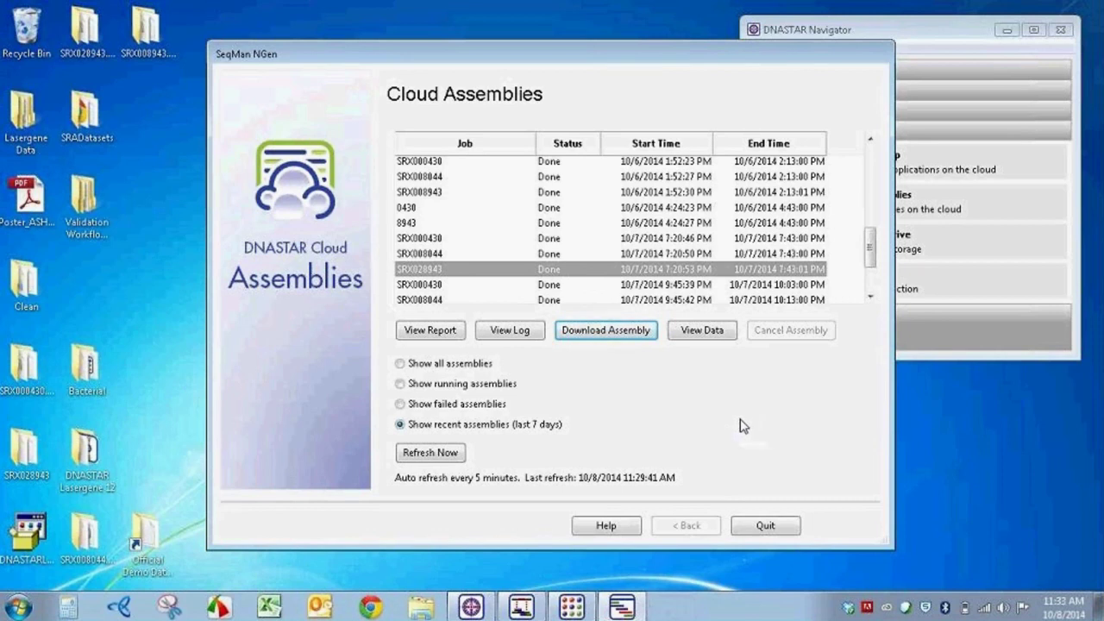
click(766, 525)
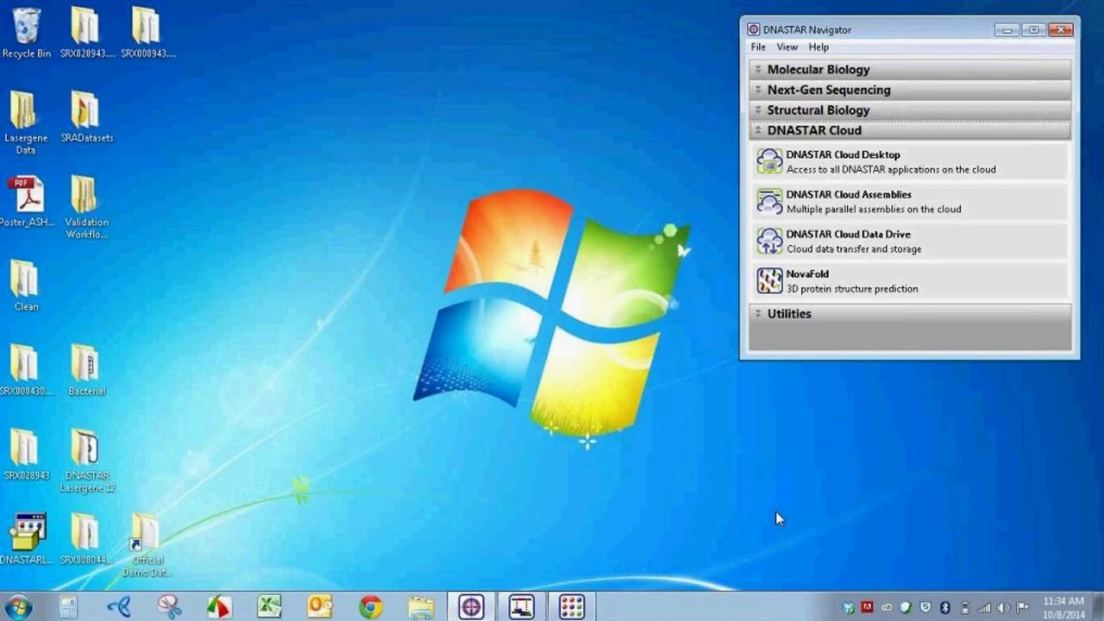
click(864, 89)
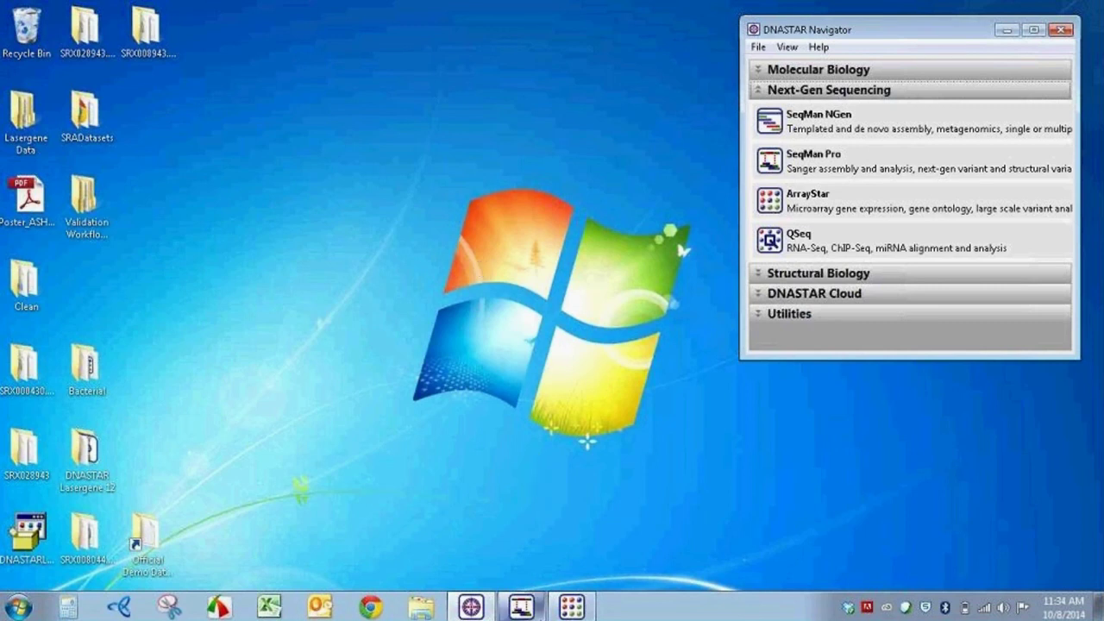
- Bring SeqMan Pro forward, showing the SRX000430 assembly and its NC_010473 contig
click(540, 614)
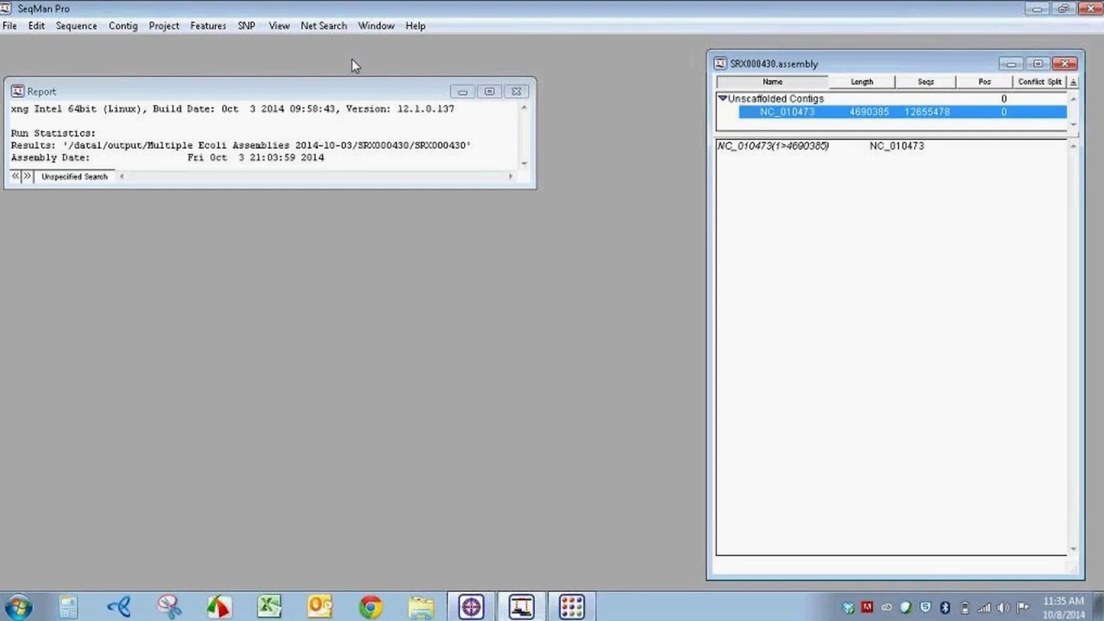
- Generate the NC_010473 SNP report (262 SNPs), enlarge it, and open its filter criteria
click(246, 26)
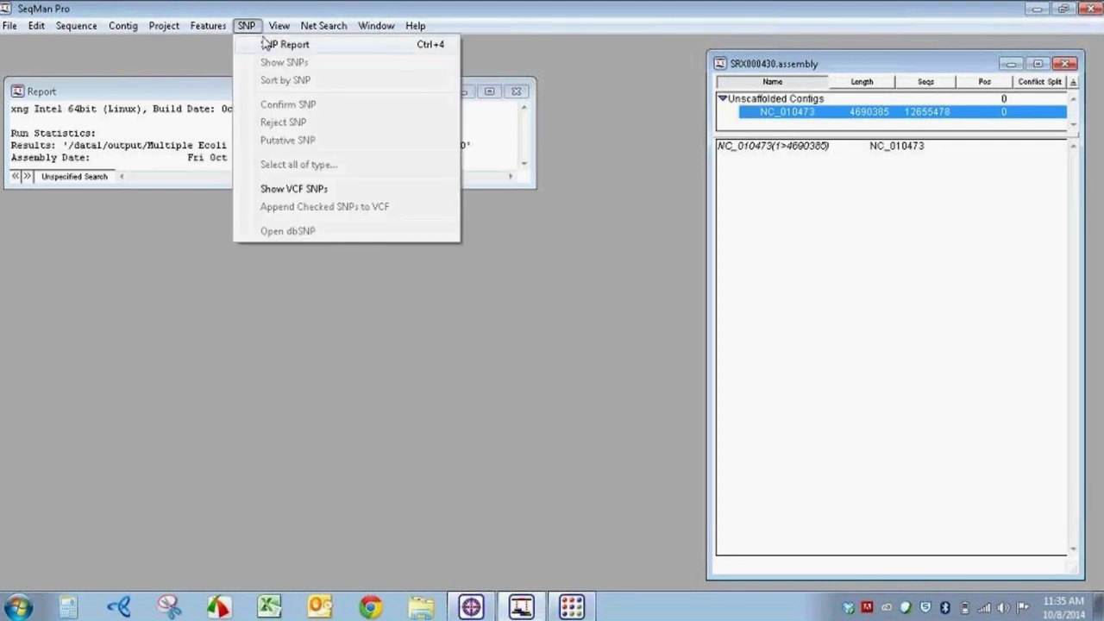
click(267, 44)
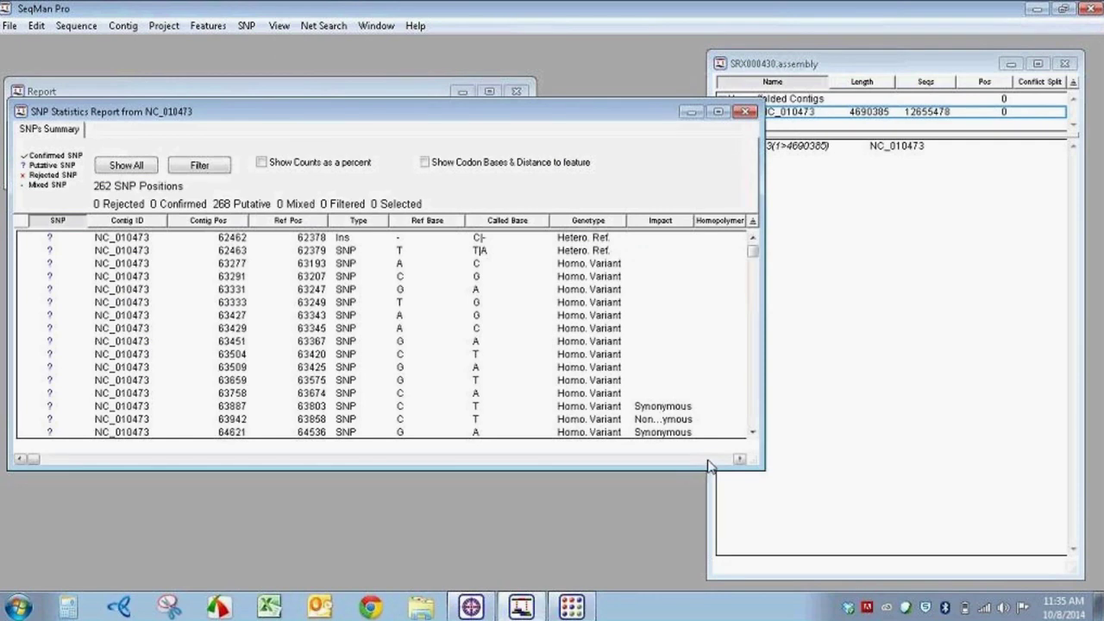
drag(697, 469, 691, 545)
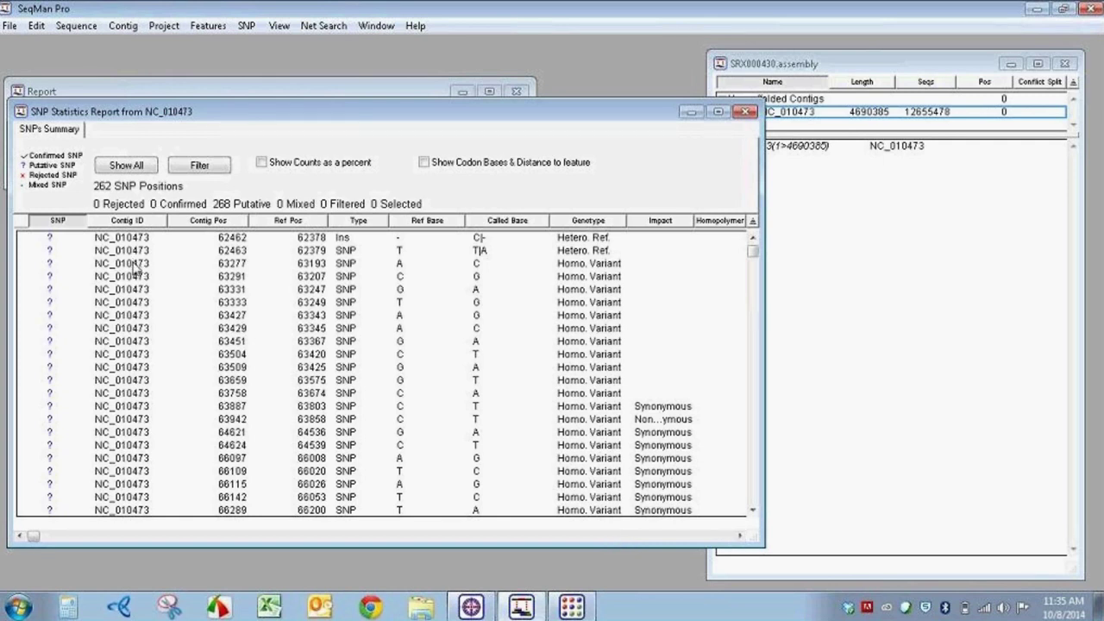
click(148, 251)
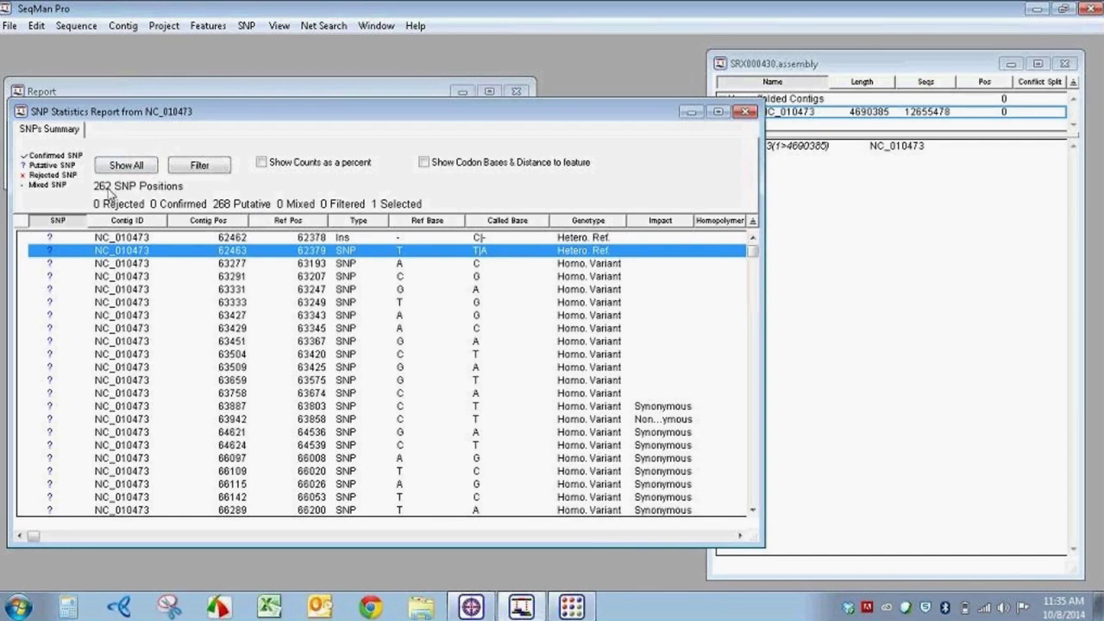
click(215, 169)
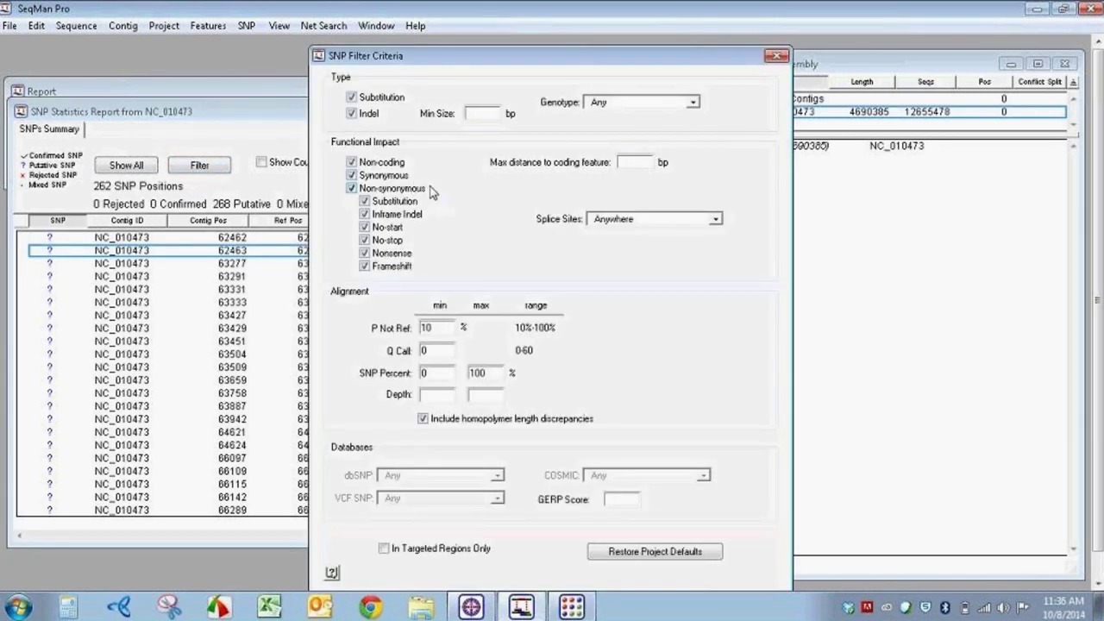
- Enter a Q Call minimum of 10 and an SNP Percent minimum of 50
double_click(448, 349)
text(10)
double_click(422, 375)
text(50)
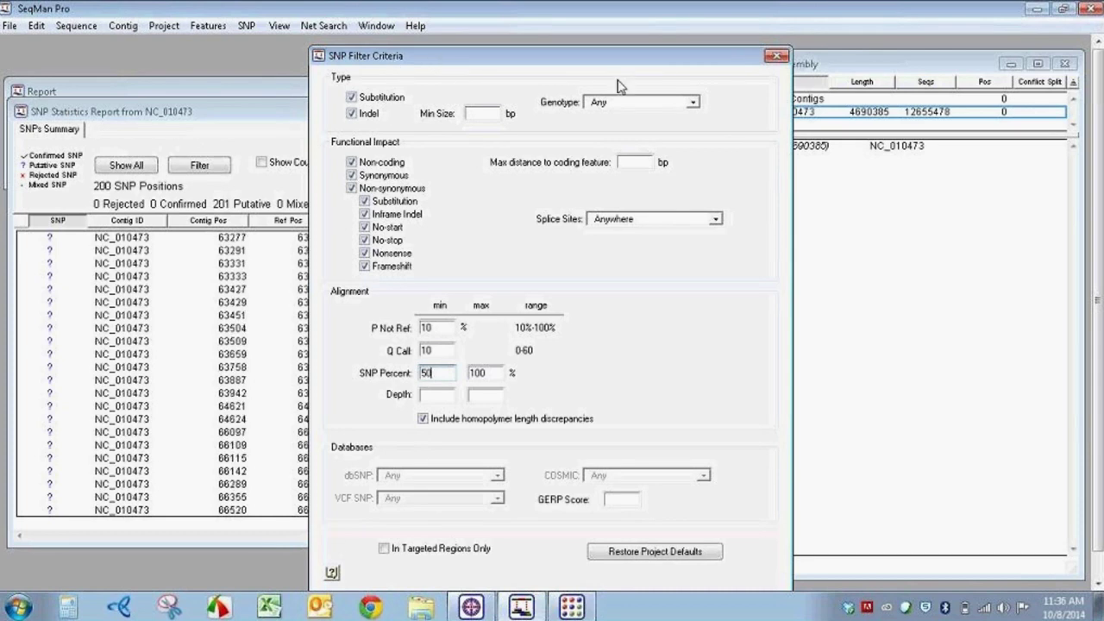
- Raise the SNP Percent minimum to 80 and apply it, leaving 177 SNPs listed
drag(459, 52, 456, 39)
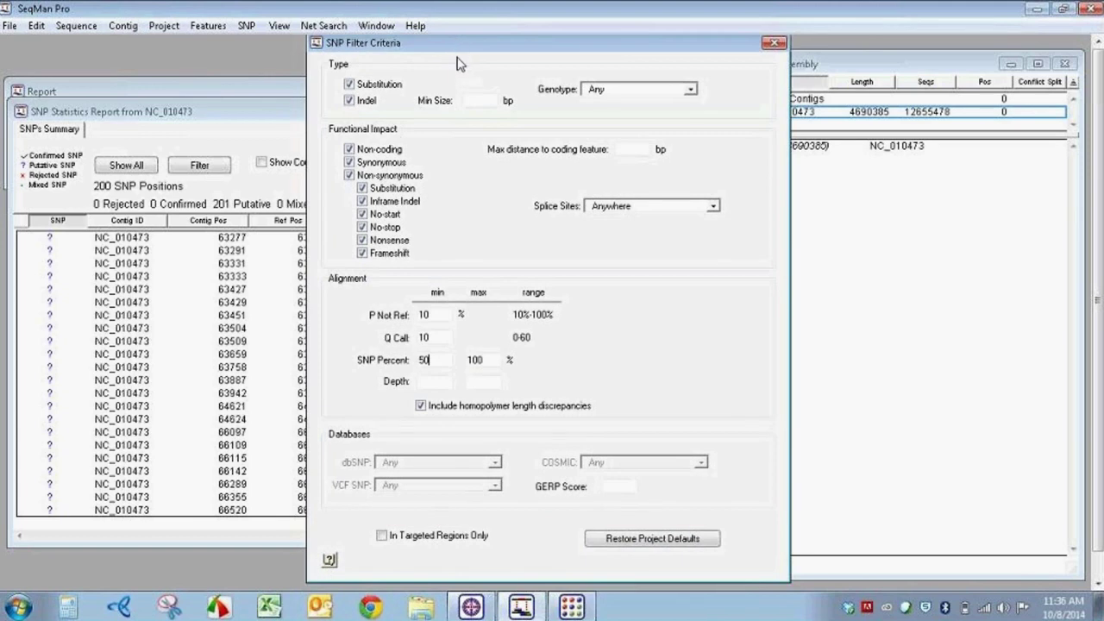
drag(454, 43, 451, 48)
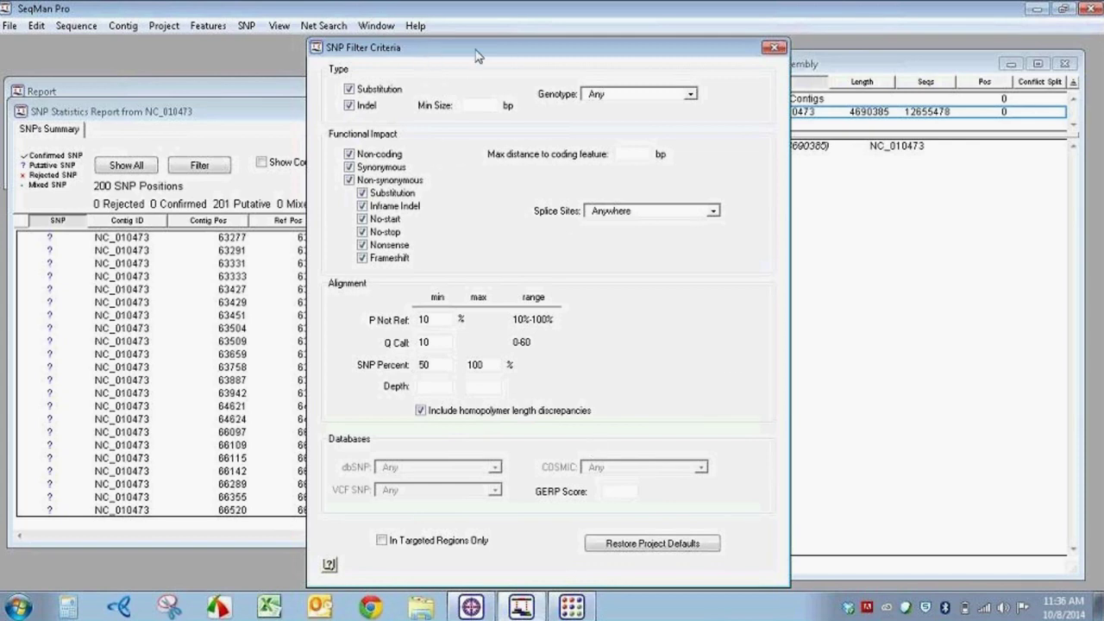
drag(475, 56, 566, 63)
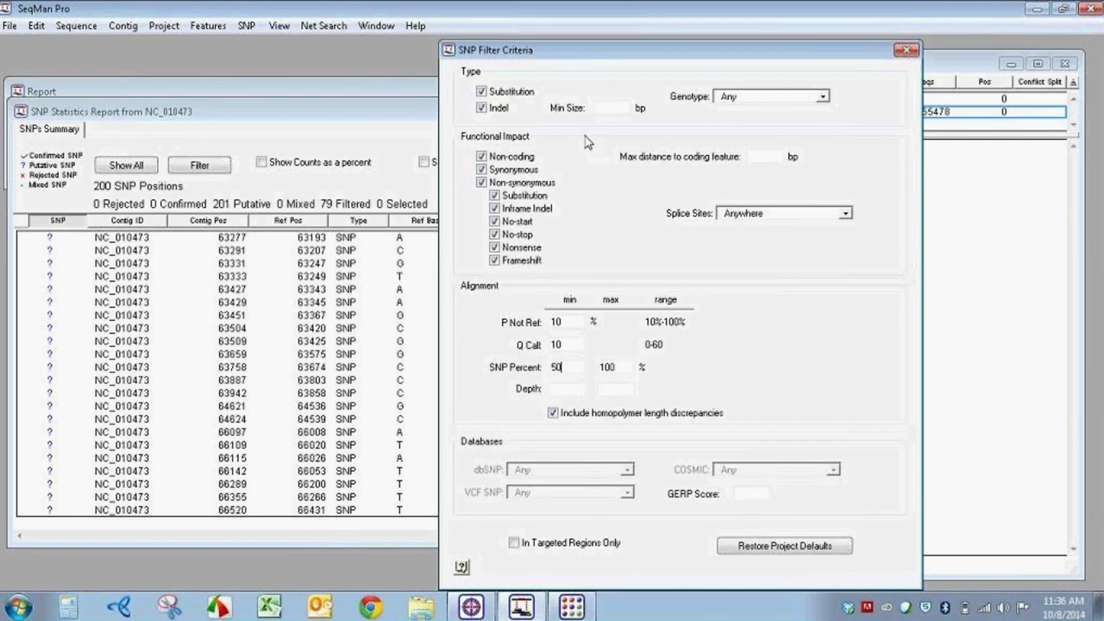
double_click(570, 369)
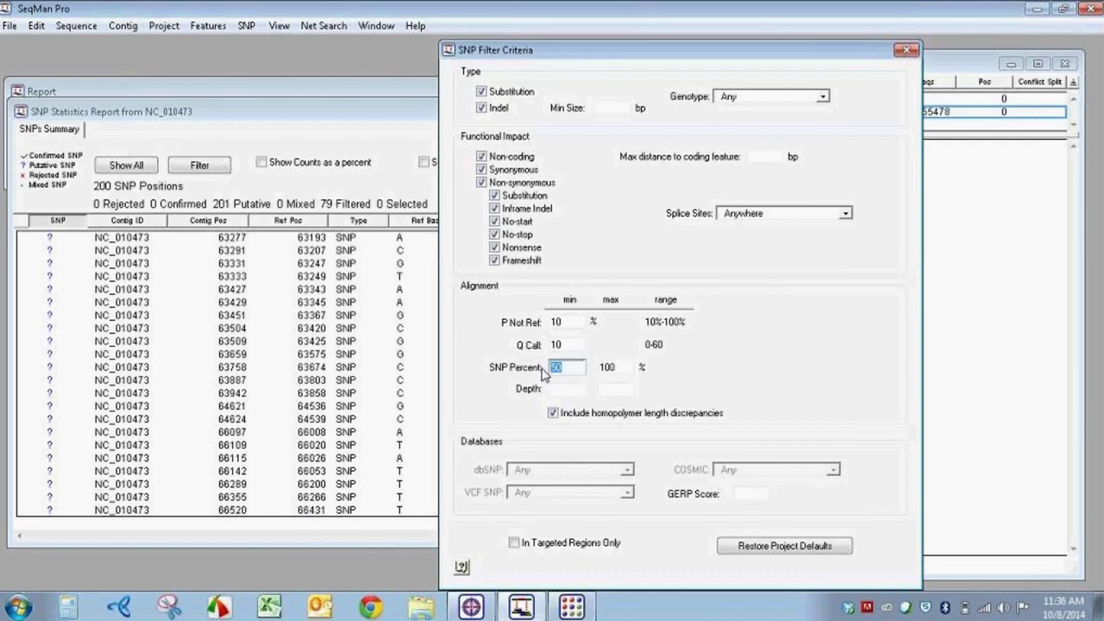
text(80)
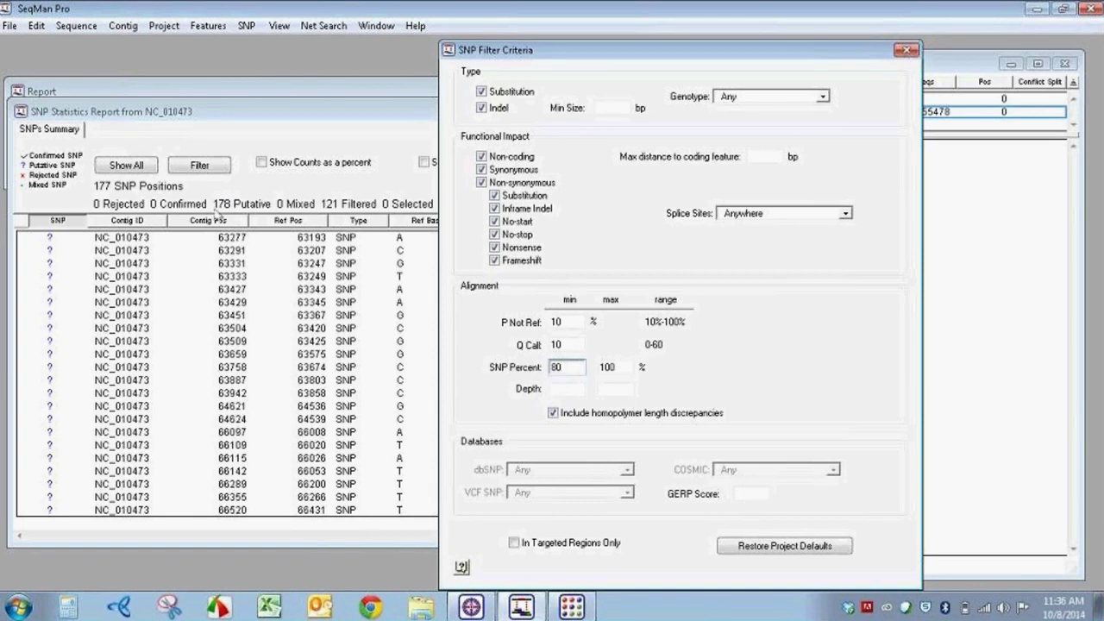
click(220, 207)
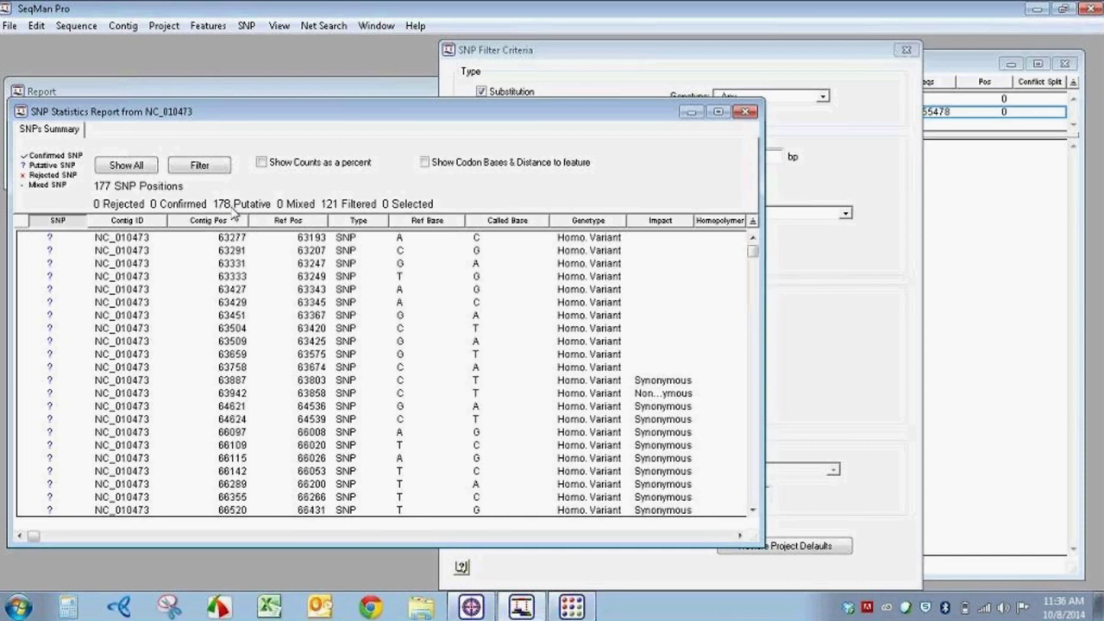
click(861, 67)
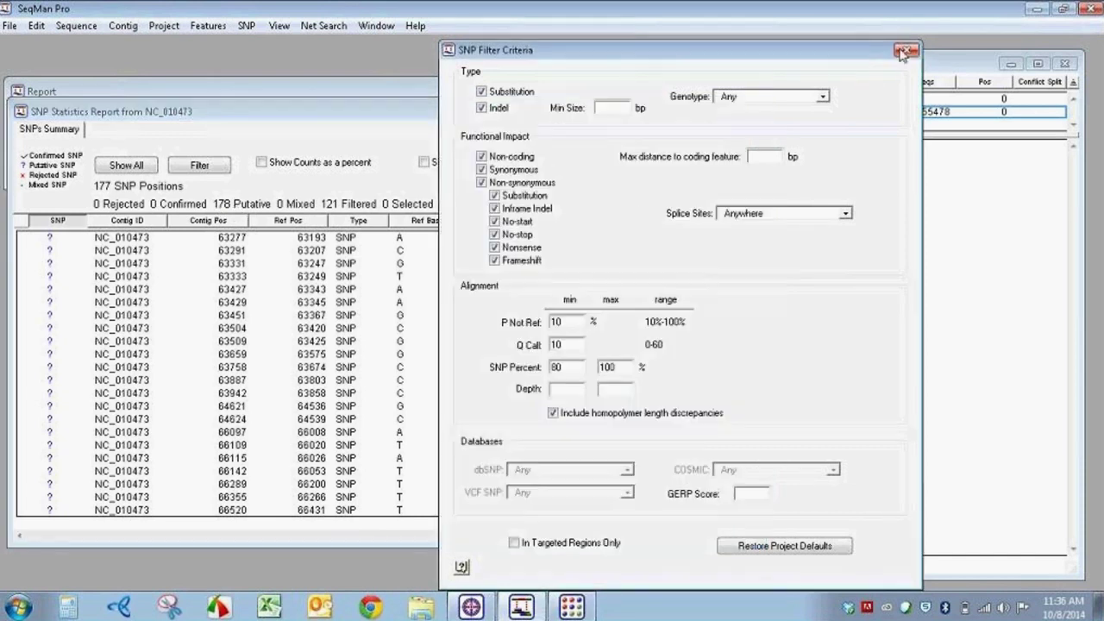
click(903, 53)
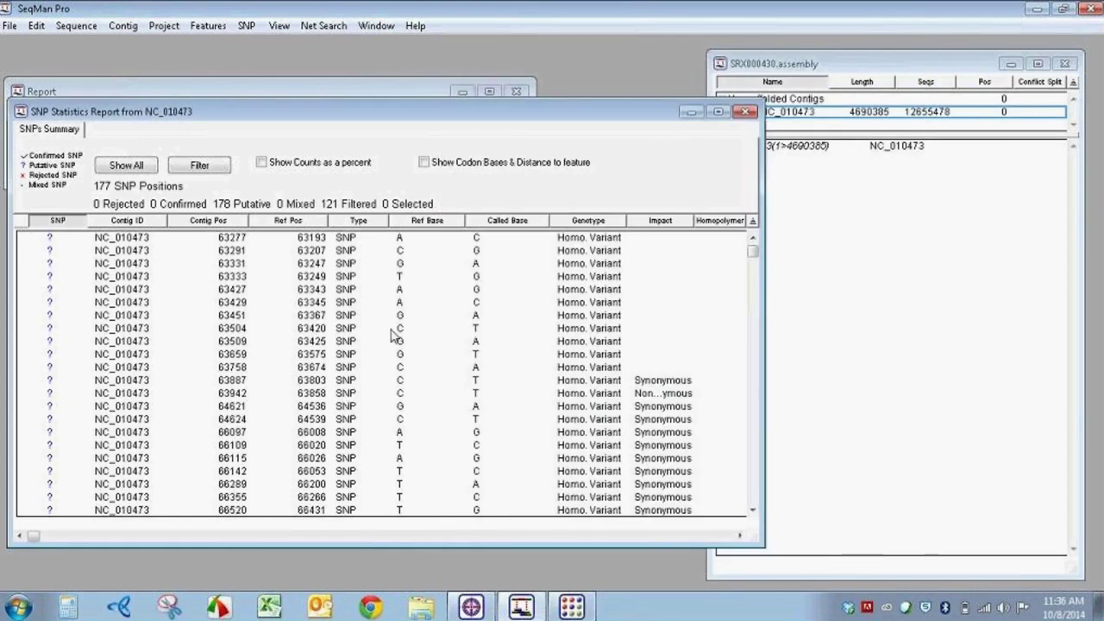
- Inspect the read alignment for the SNP at position 1245792, then mark it confirmed
click(756, 293)
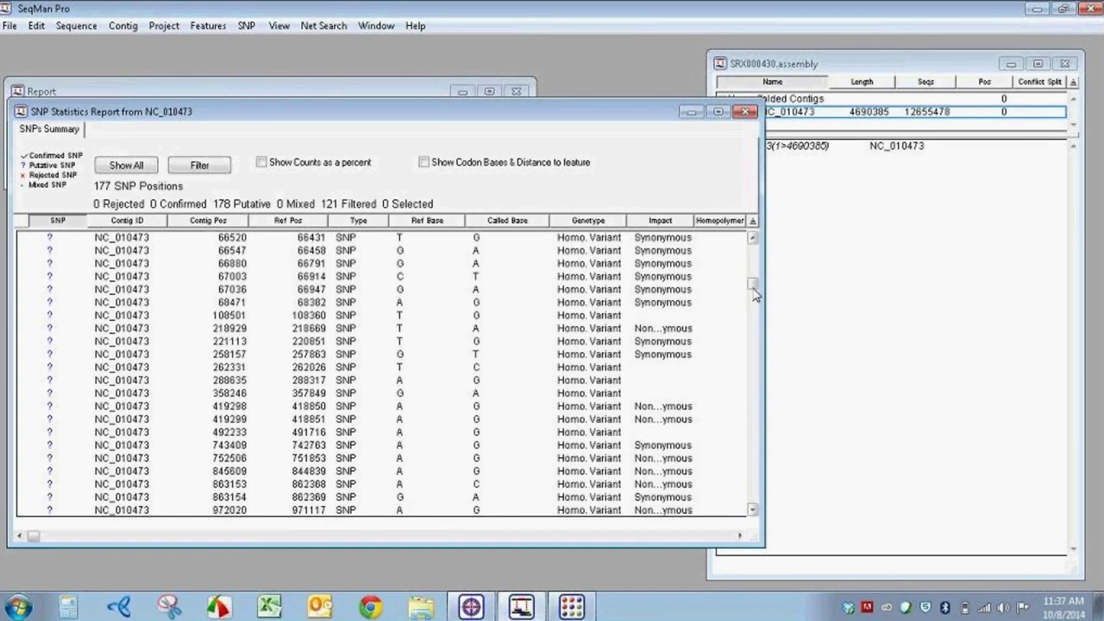
click(756, 304)
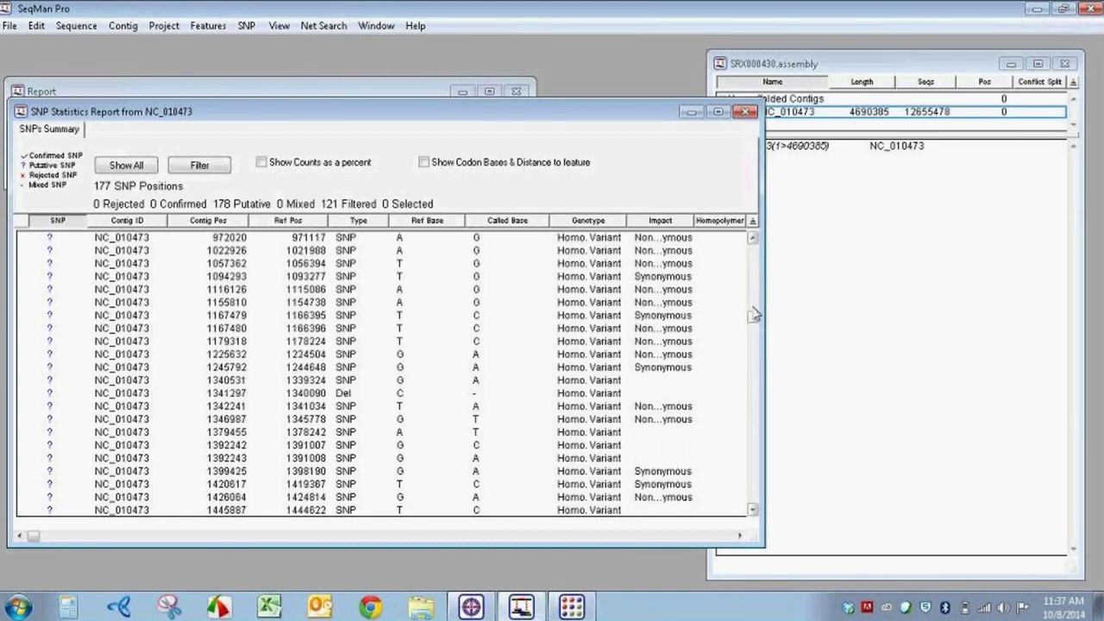
click(347, 367)
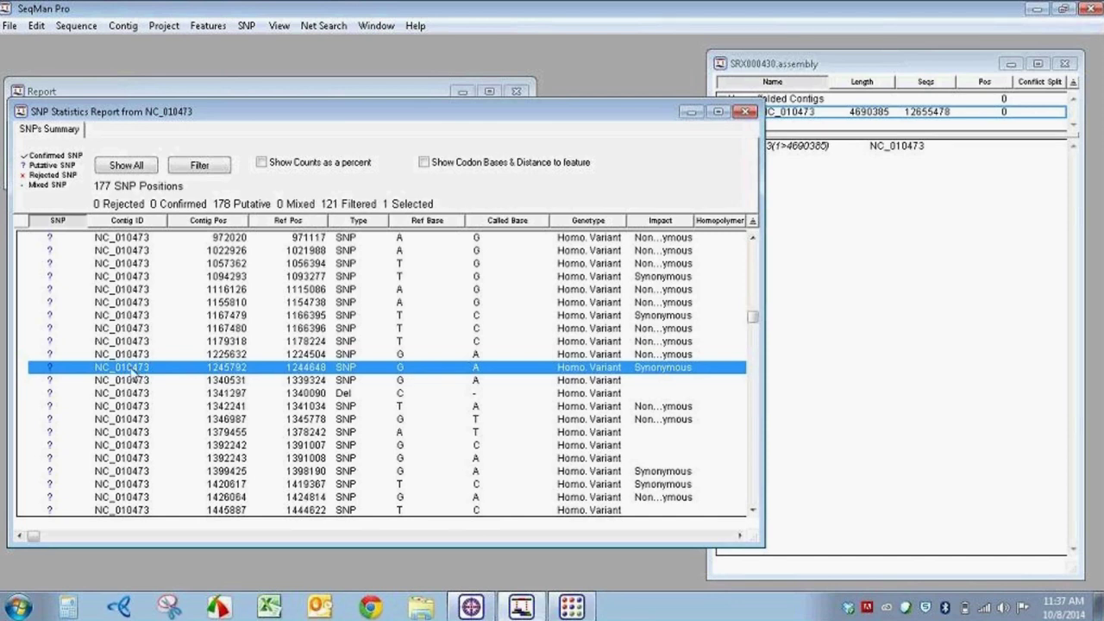
double_click(131, 373)
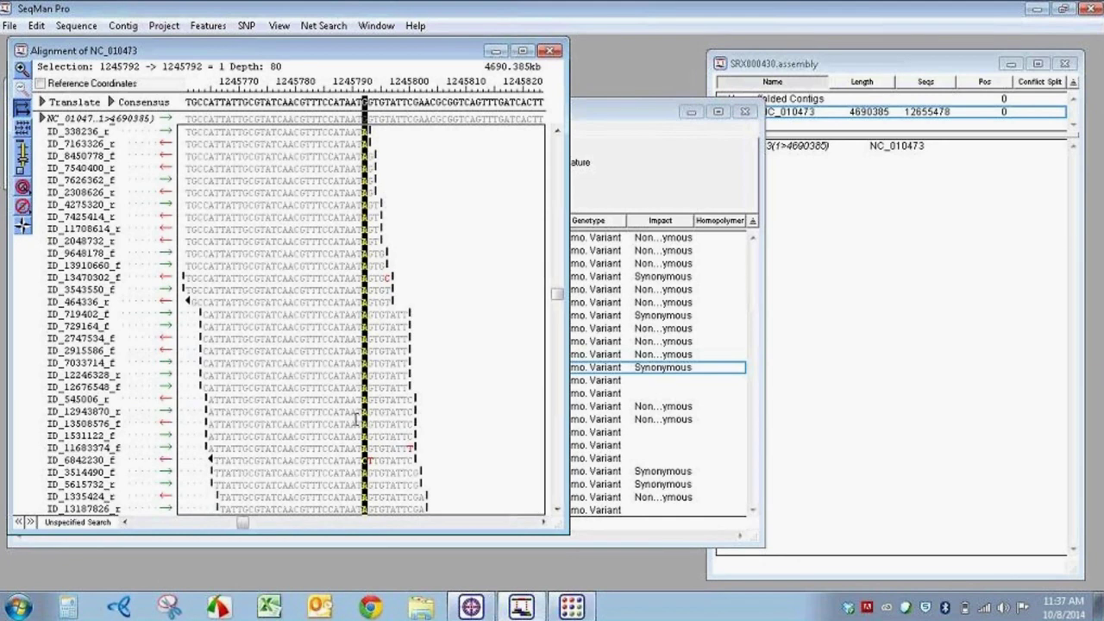
click(558, 462)
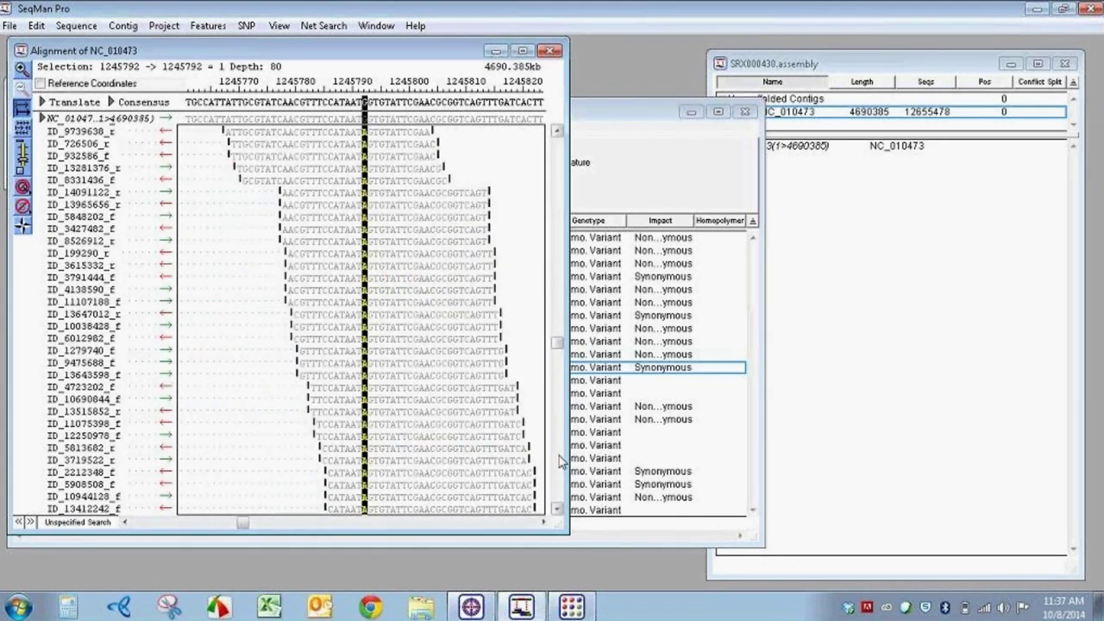
click(558, 462)
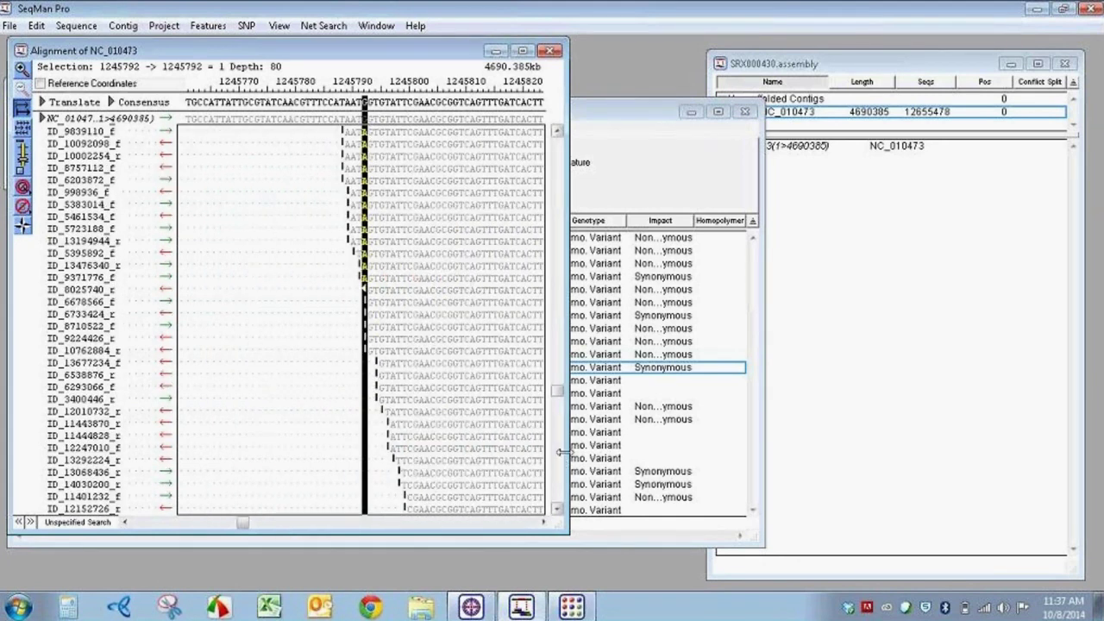
click(549, 52)
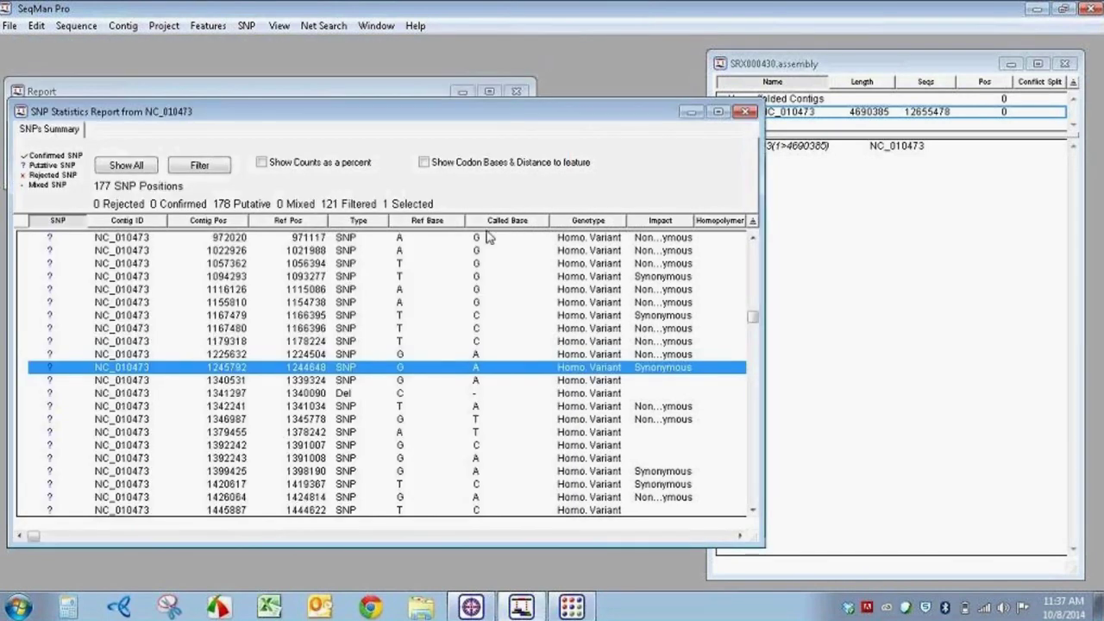
click(50, 369)
- Minimize SeqMan Pro and browse the five experiments in ArrayStar's E. coli project
click(1041, 9)
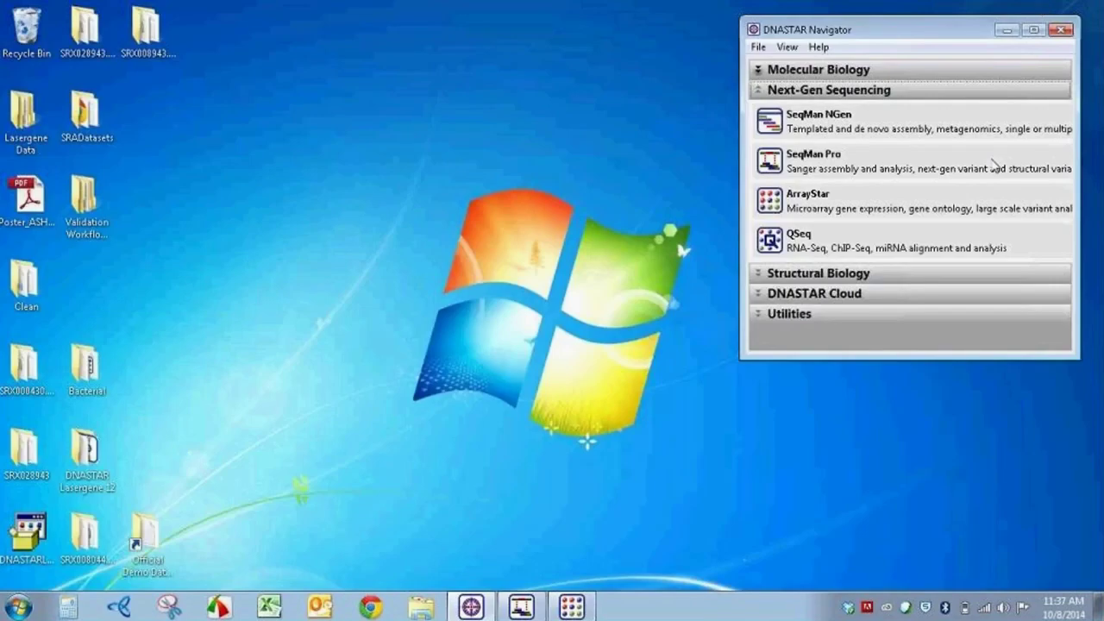
mouse_move(593, 614)
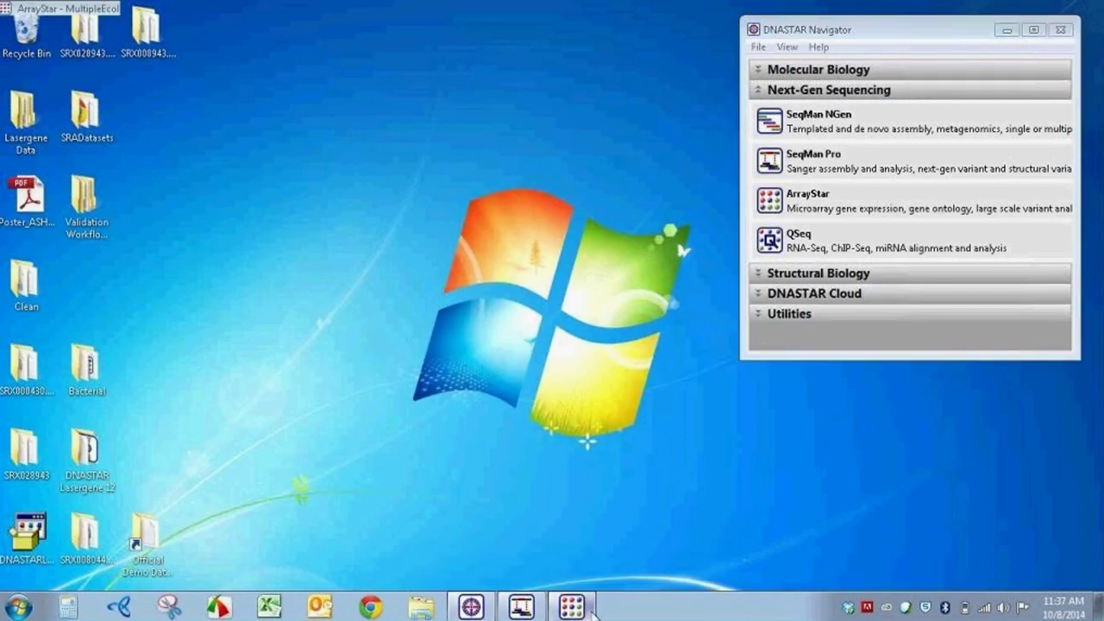
click(593, 615)
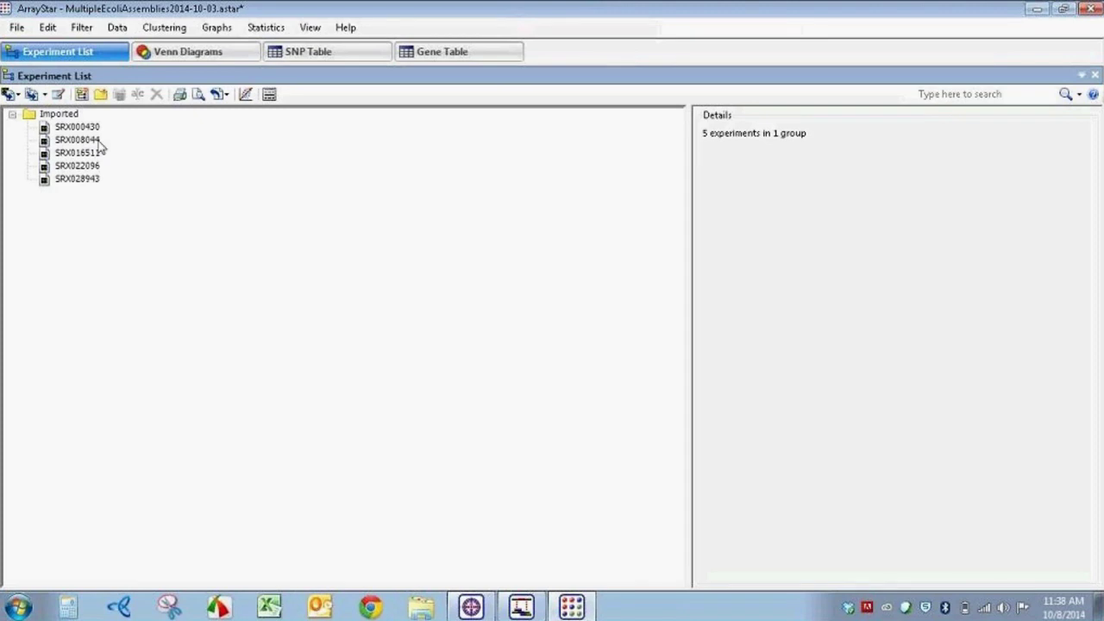
click(78, 127)
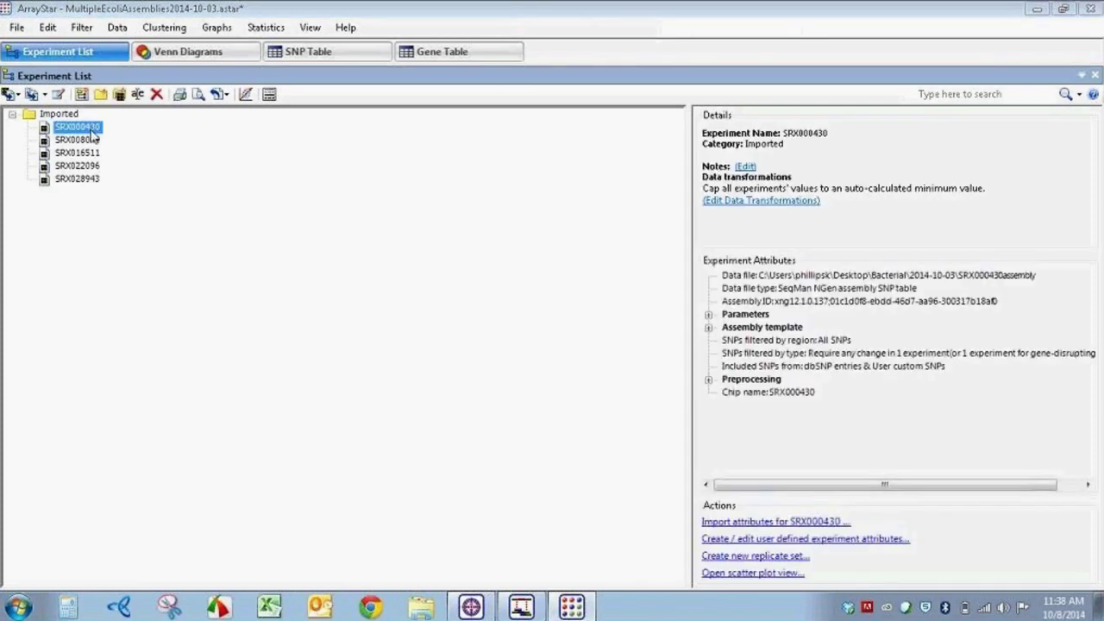
shift+click(83, 179)
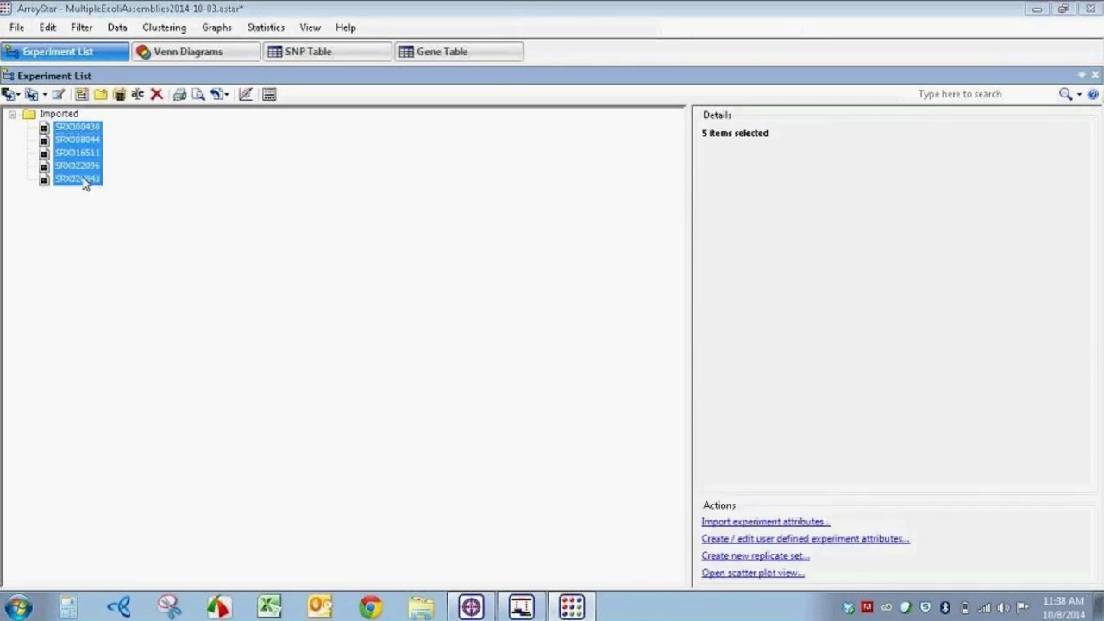
click(134, 218)
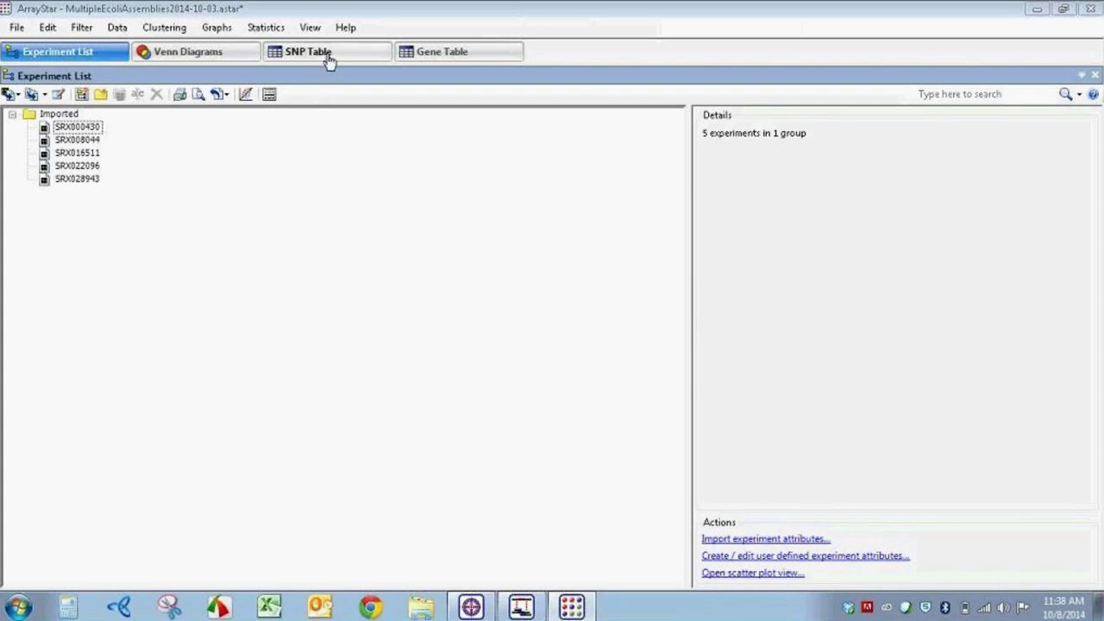
- Show the 1937-row SNP table and sort it by gene name descending, starting with valZ
click(329, 54)
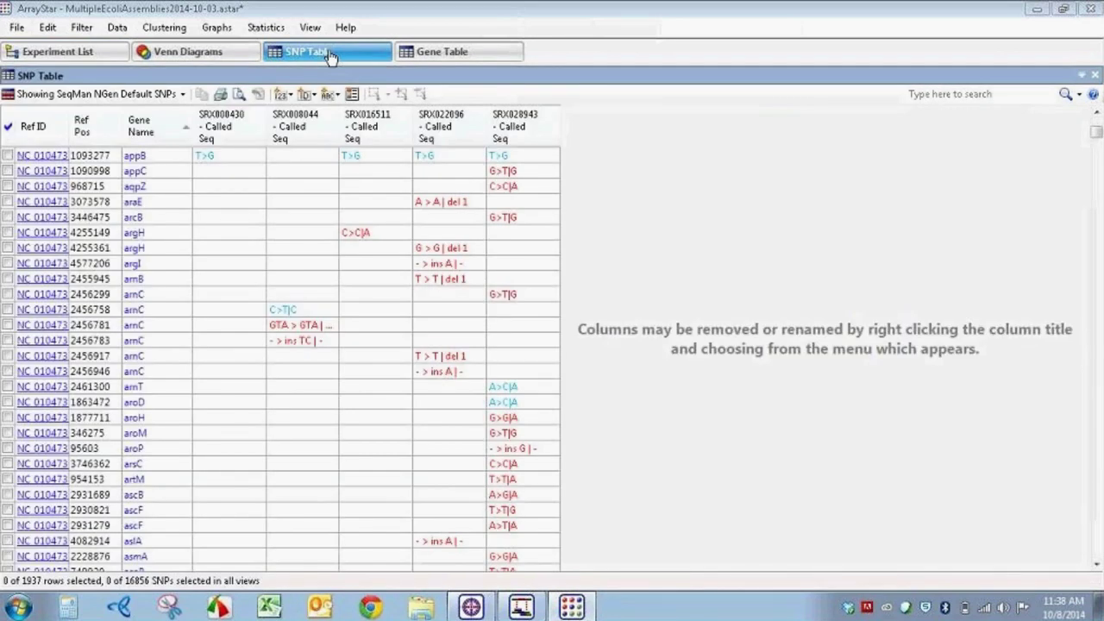
mouse_move(225, 140)
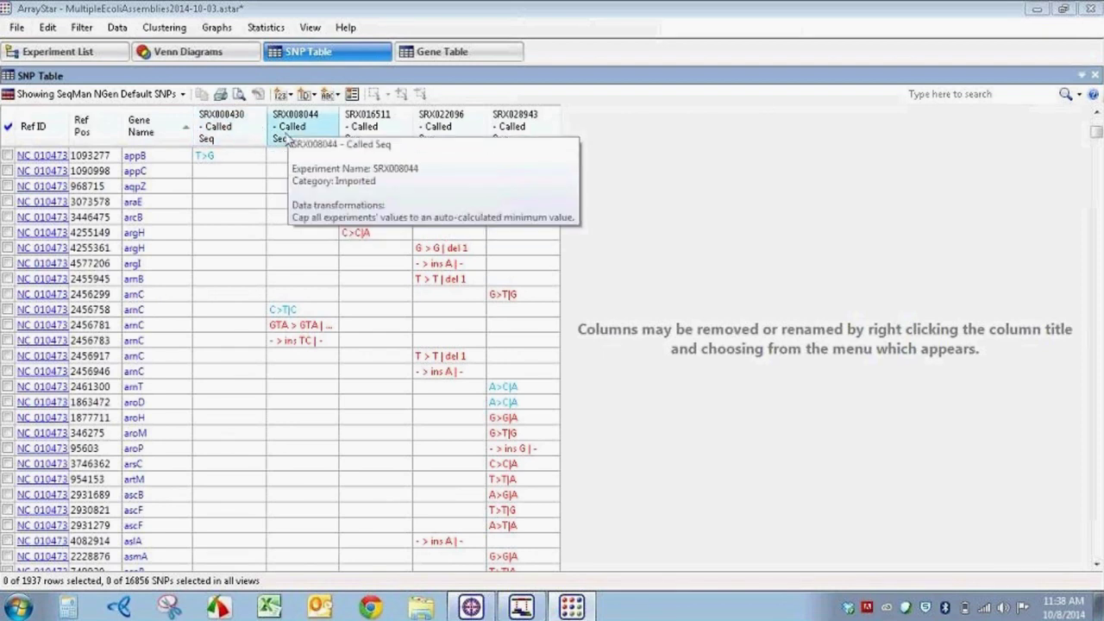
mouse_move(369, 129)
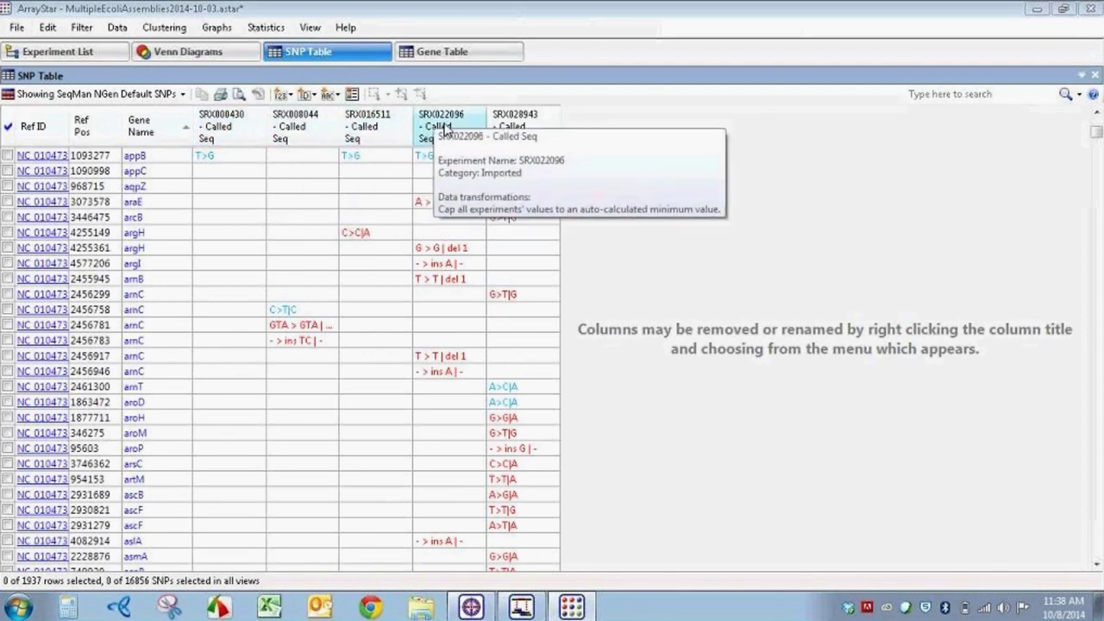
mouse_move(537, 127)
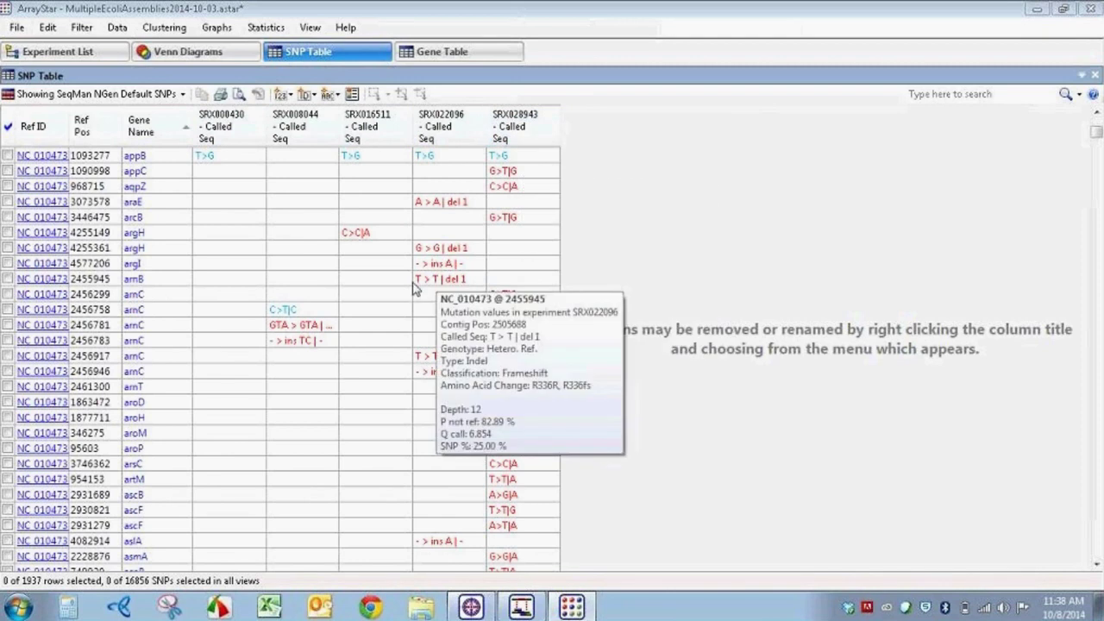
click(147, 141)
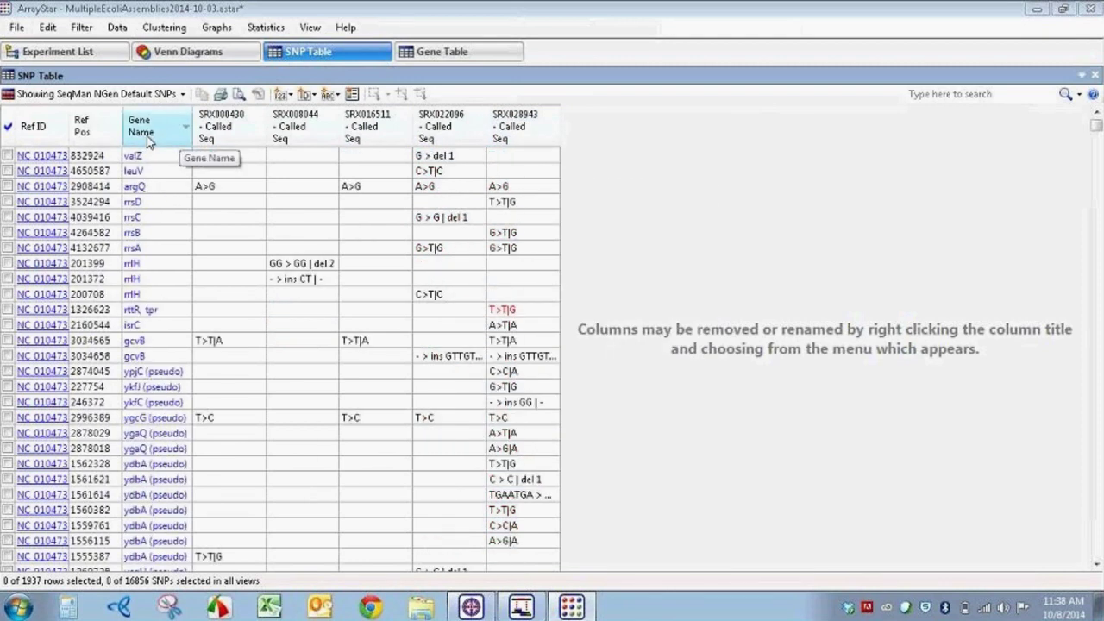
click(158, 189)
mouse_move(220, 192)
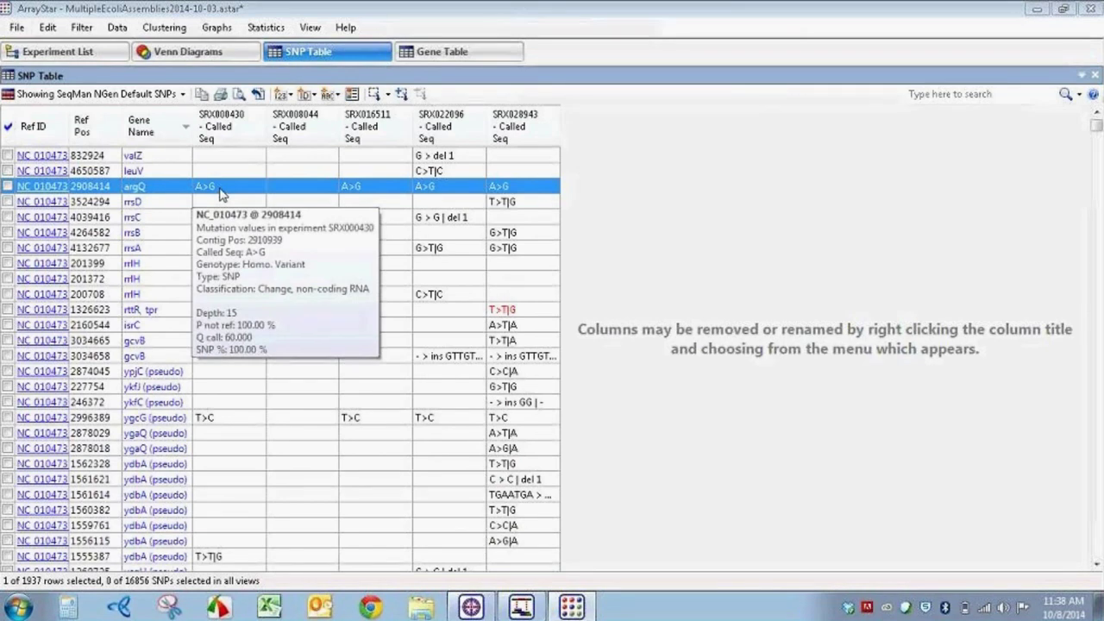
mouse_move(386, 188)
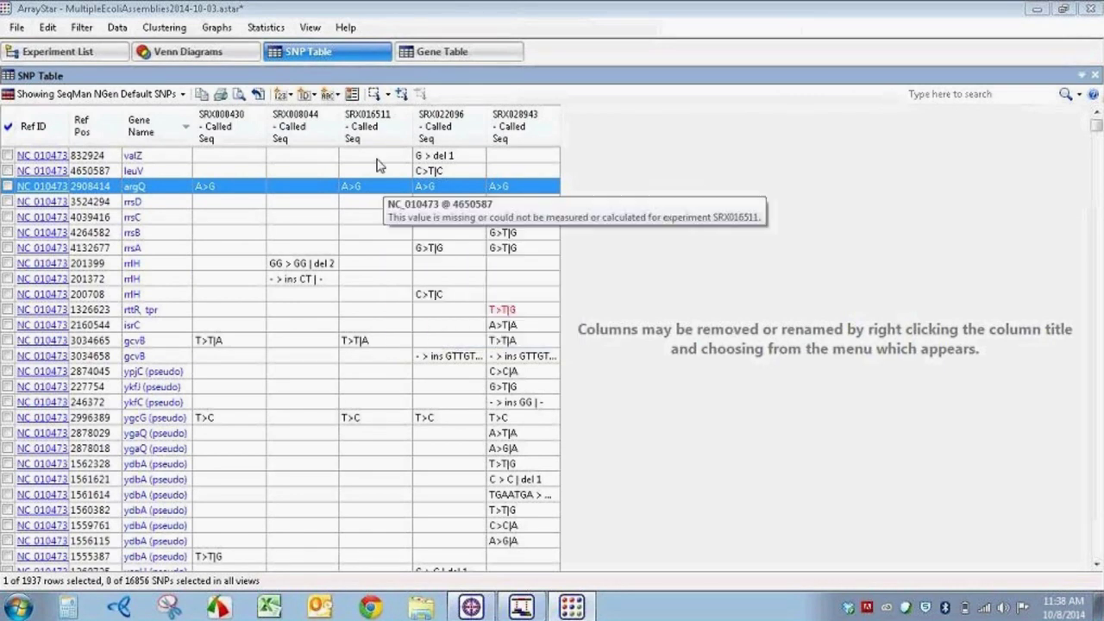
click(334, 94)
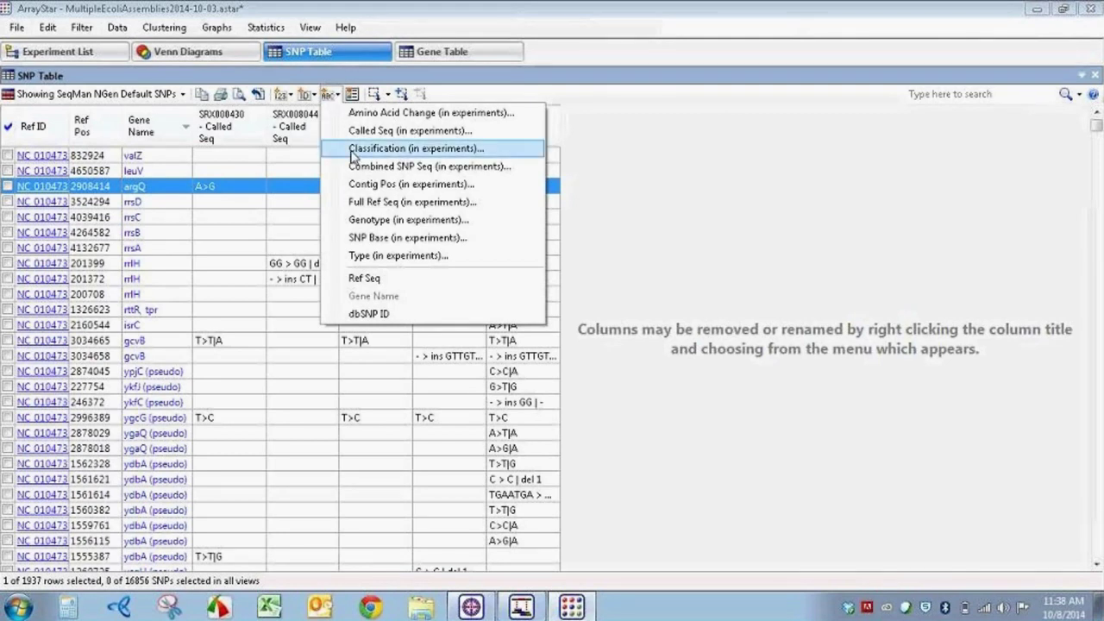
- Add Classification columns for all five experiments, then return to the Experiment List
click(352, 153)
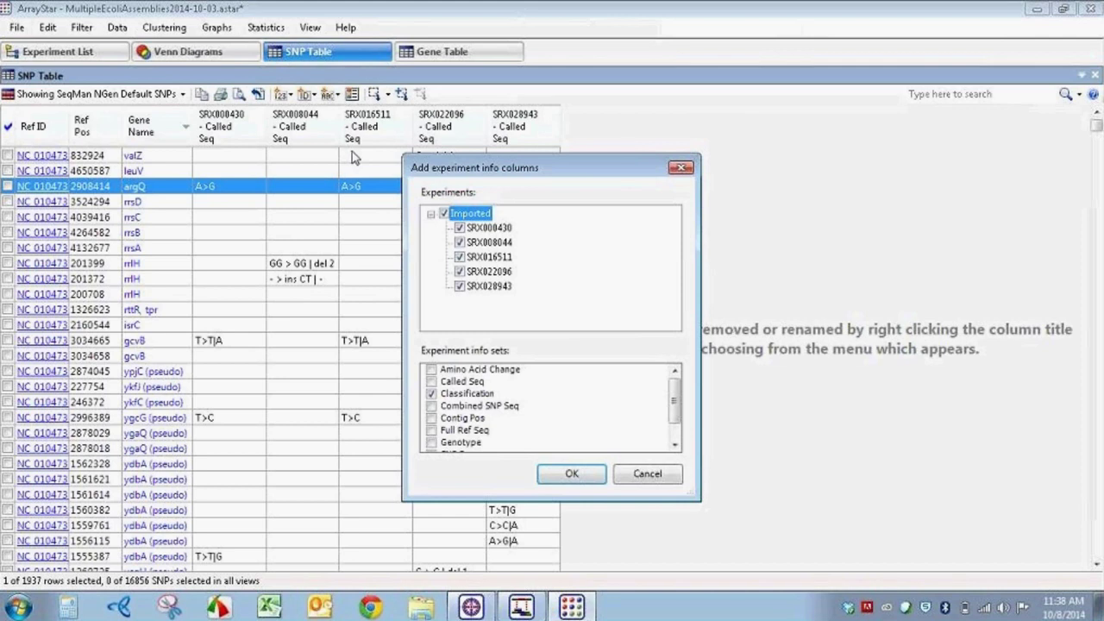
click(569, 474)
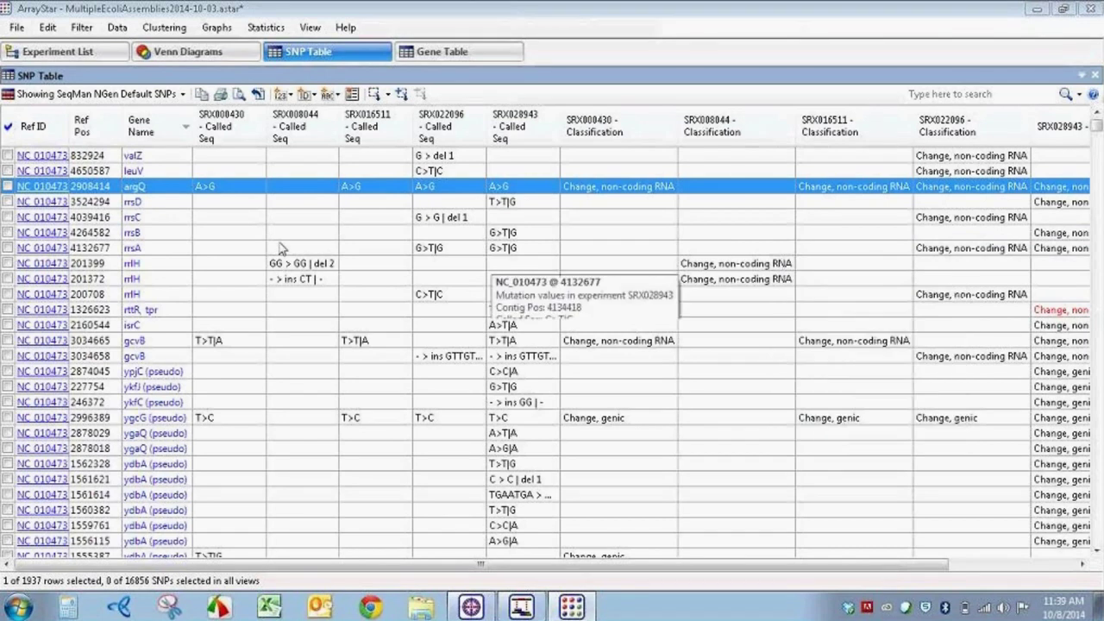
click(59, 51)
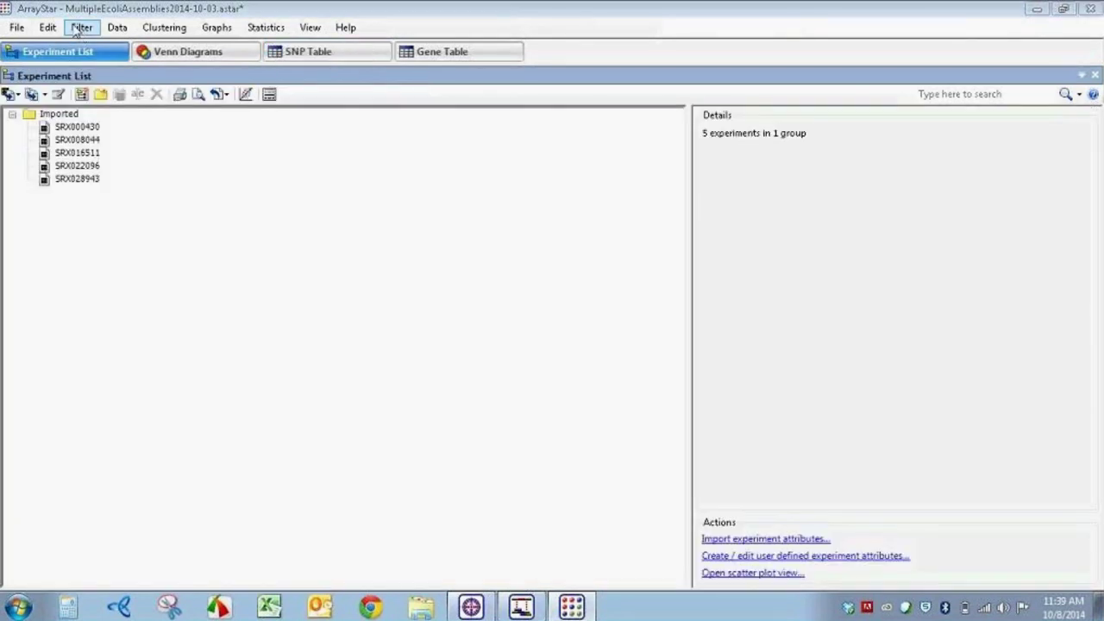
- Search SRX000430 for Nonsense or Frameshift SNPs, ≥95% non-reference and absent from dbSNP, finding 5
click(81, 27)
click(121, 45)
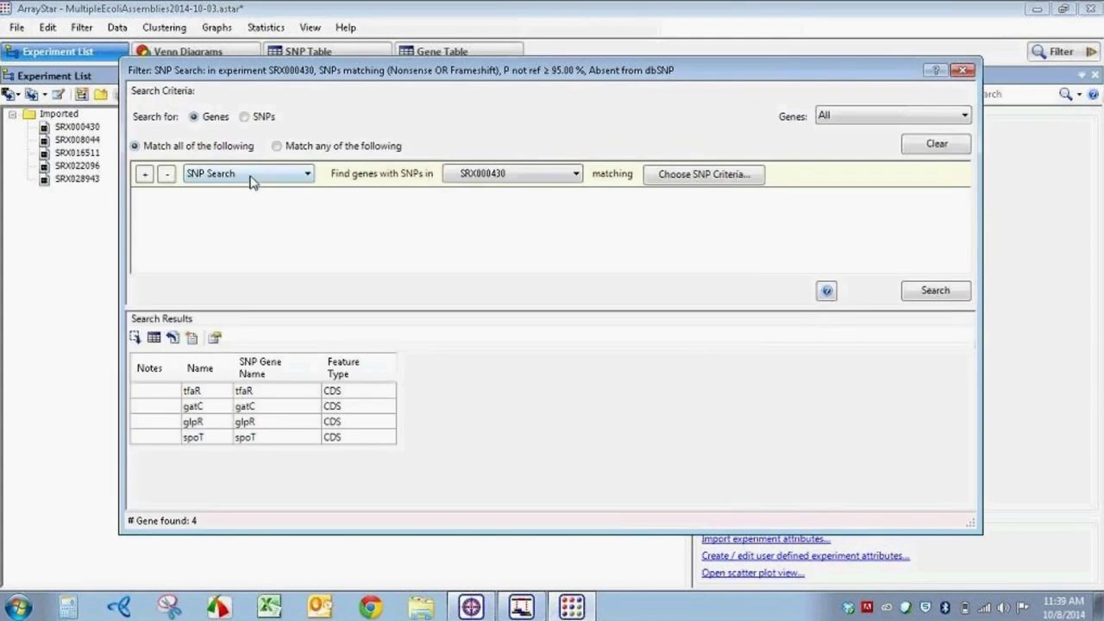
click(245, 117)
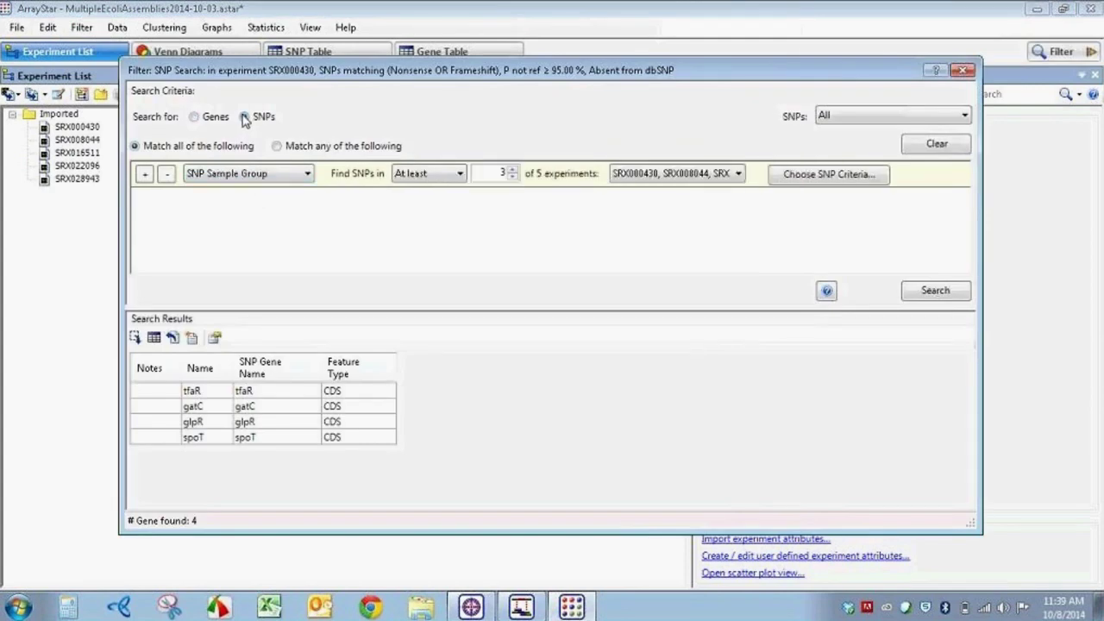
click(266, 173)
click(212, 189)
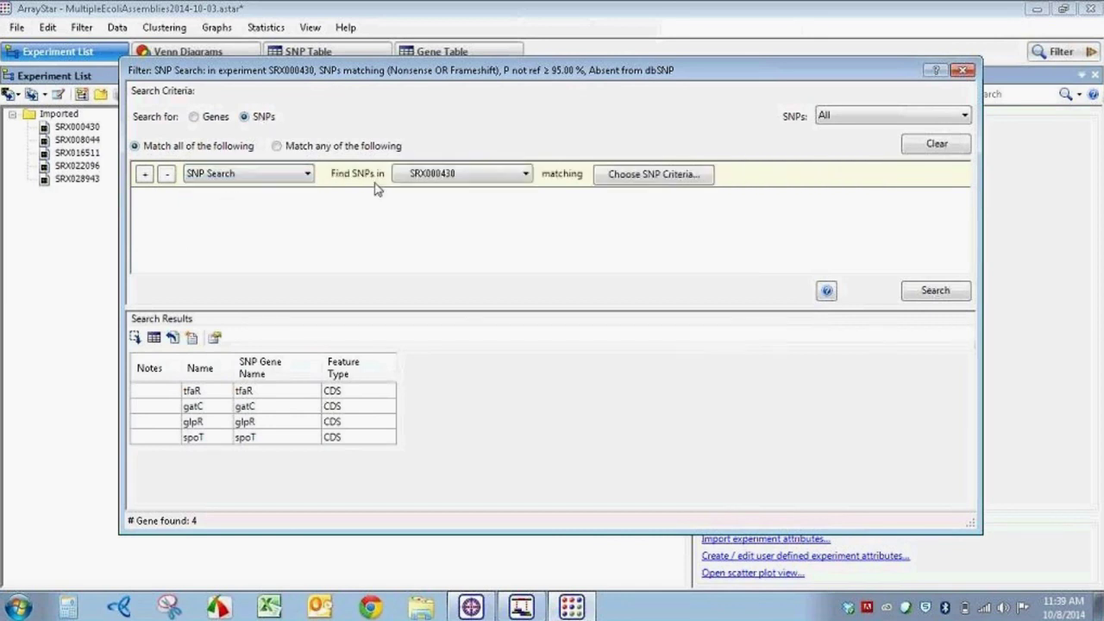
click(651, 177)
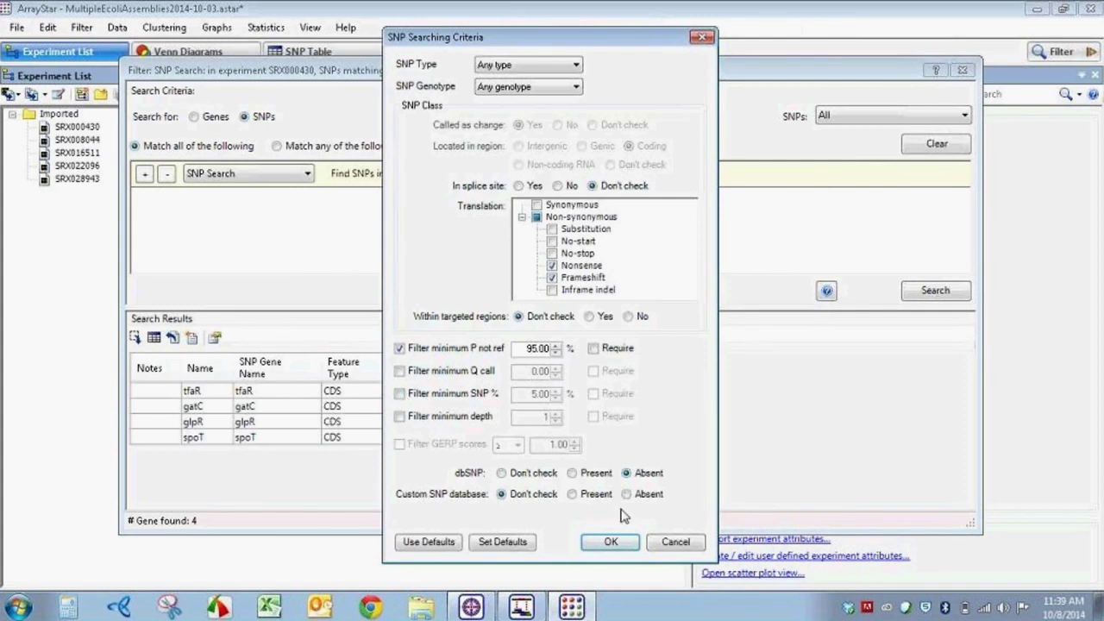
click(611, 541)
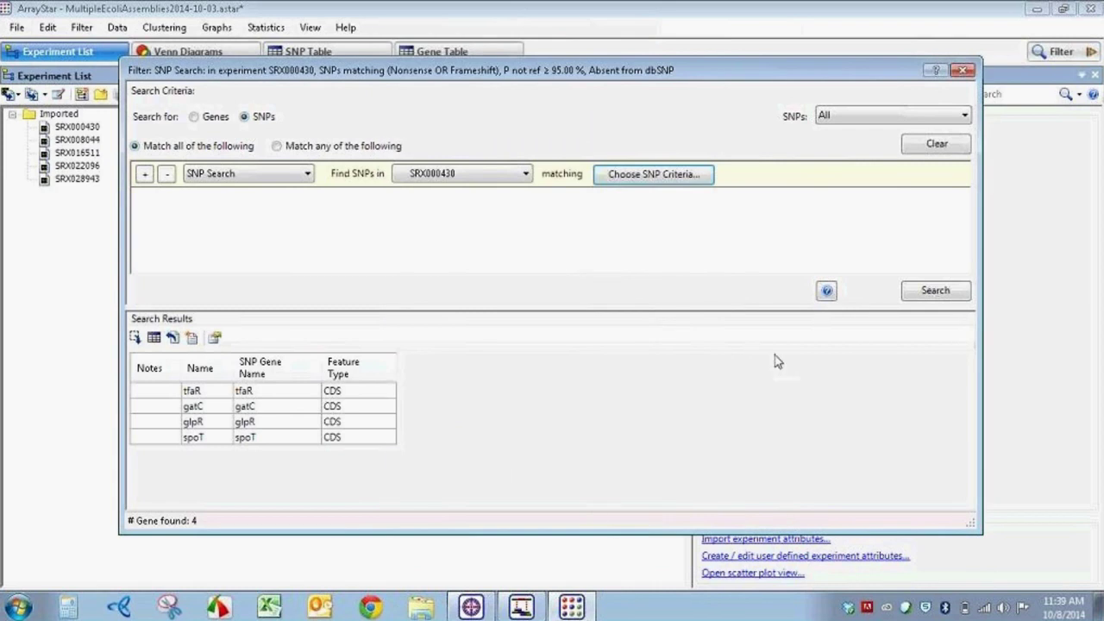
click(935, 290)
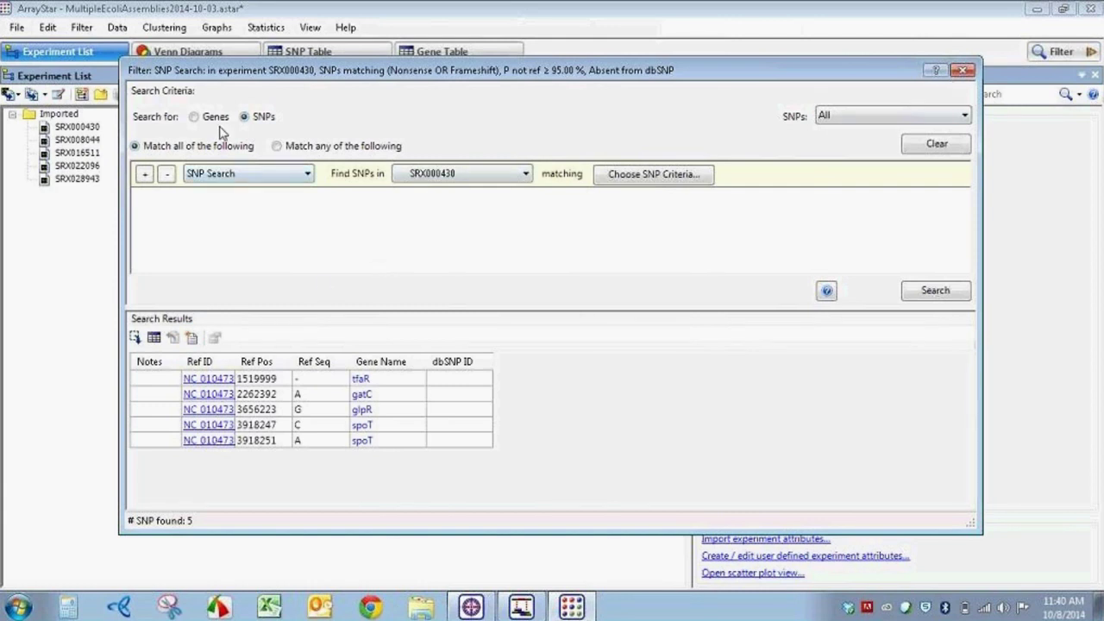
- Search genes using SNP Sample Group across all five experiments, listing 11 genes including plsX, tar and srmB
click(195, 117)
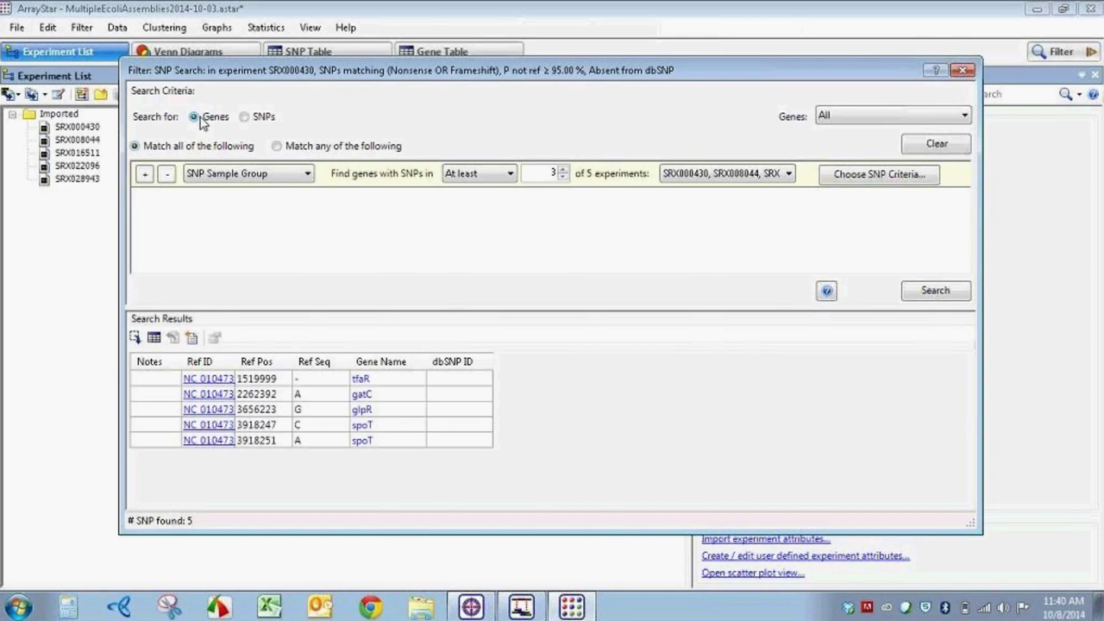
click(222, 176)
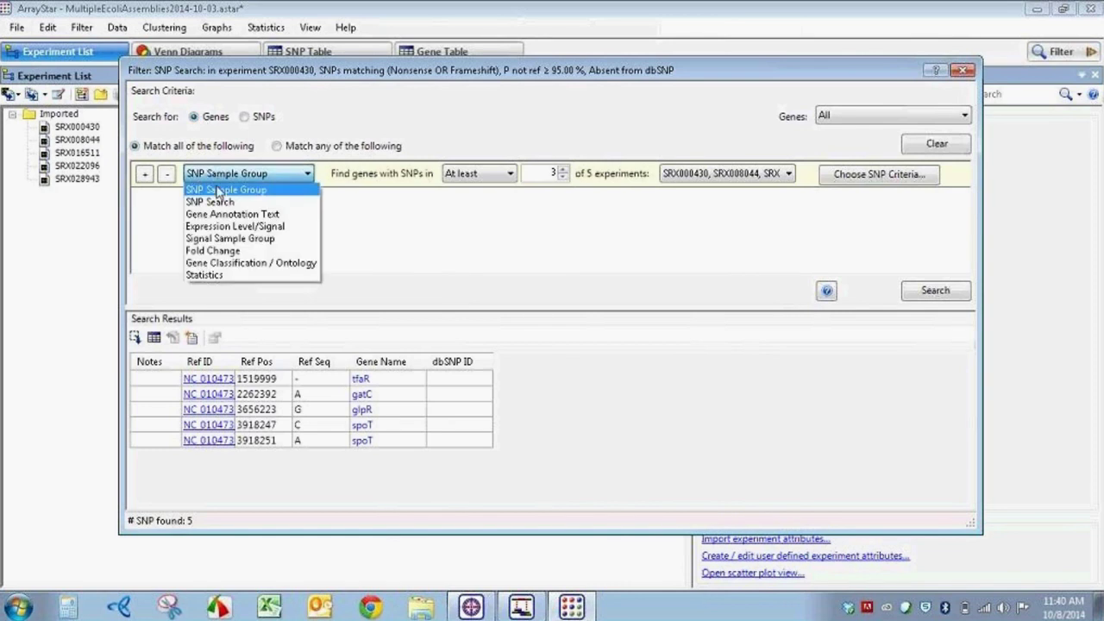
click(222, 190)
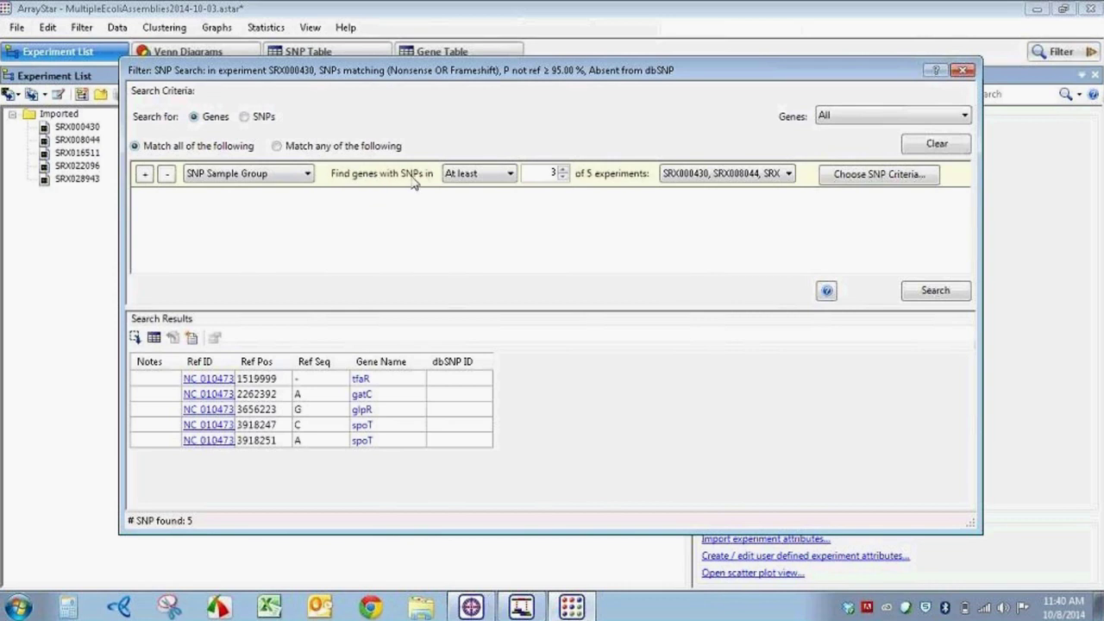
click(718, 175)
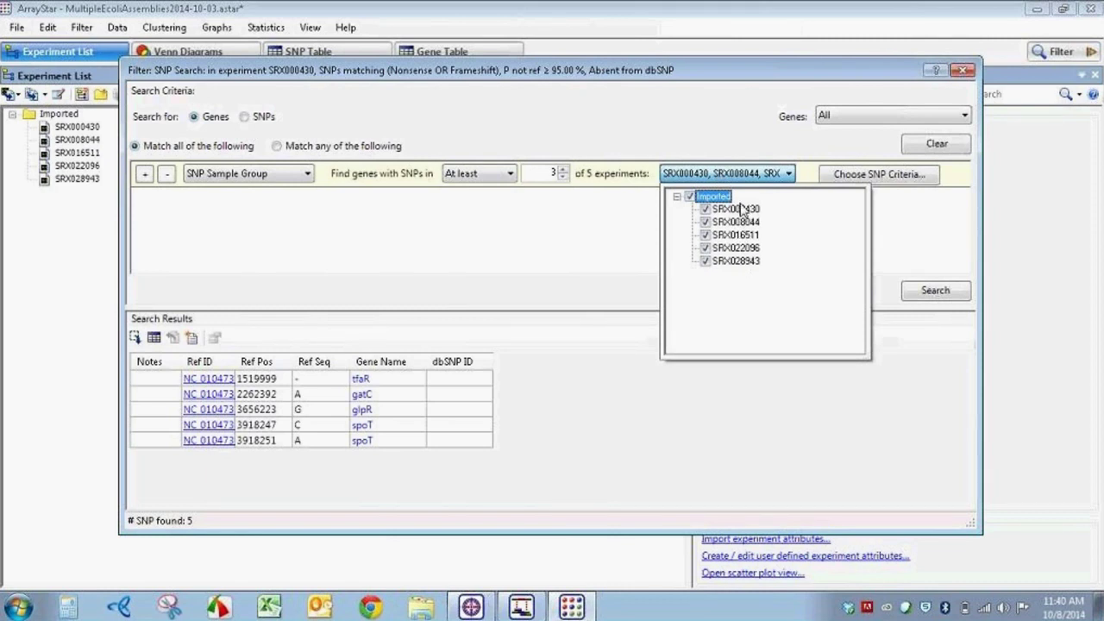
click(732, 173)
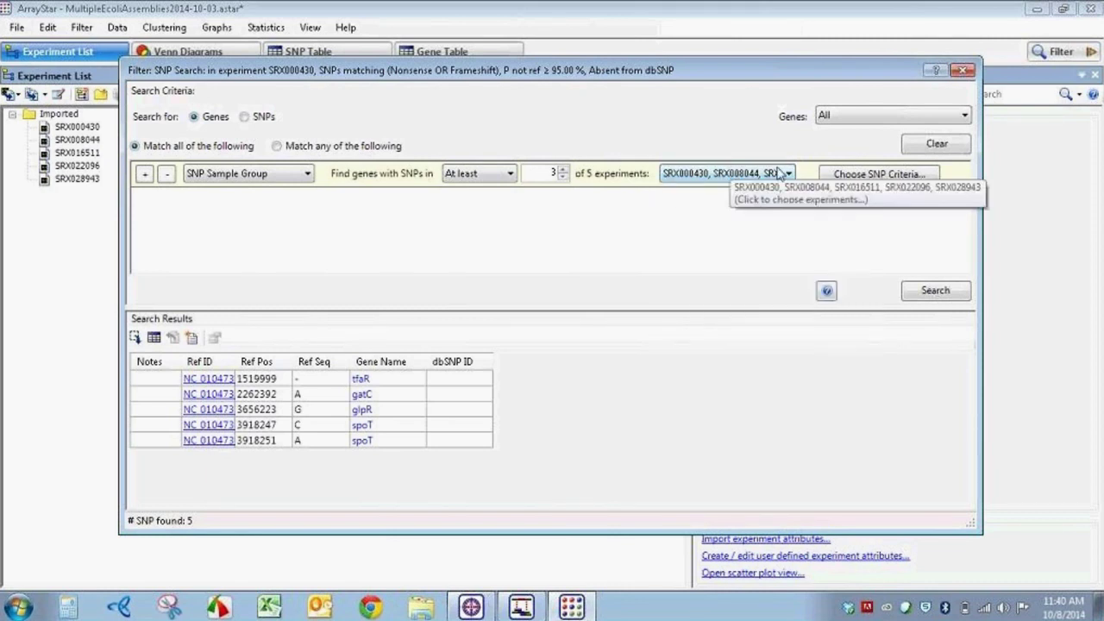
click(936, 293)
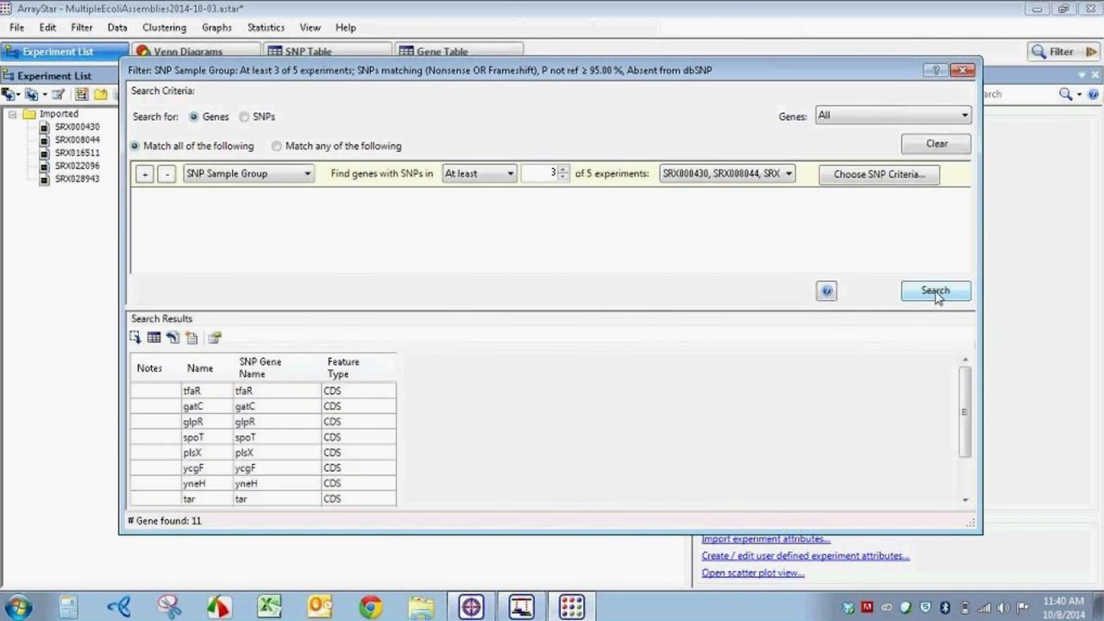
drag(567, 307, 578, 249)
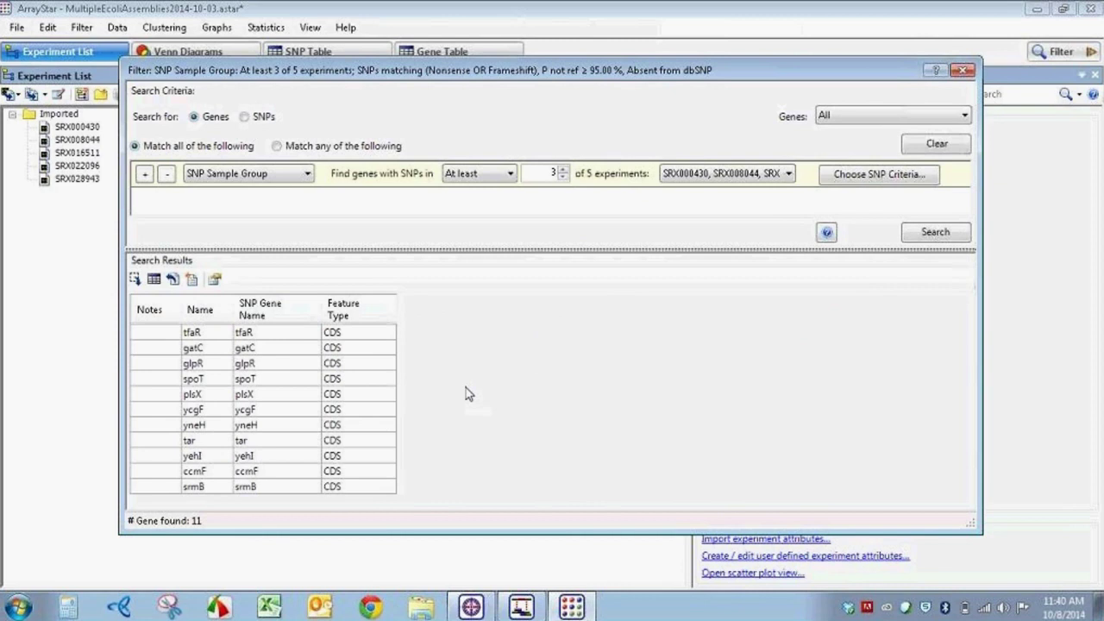